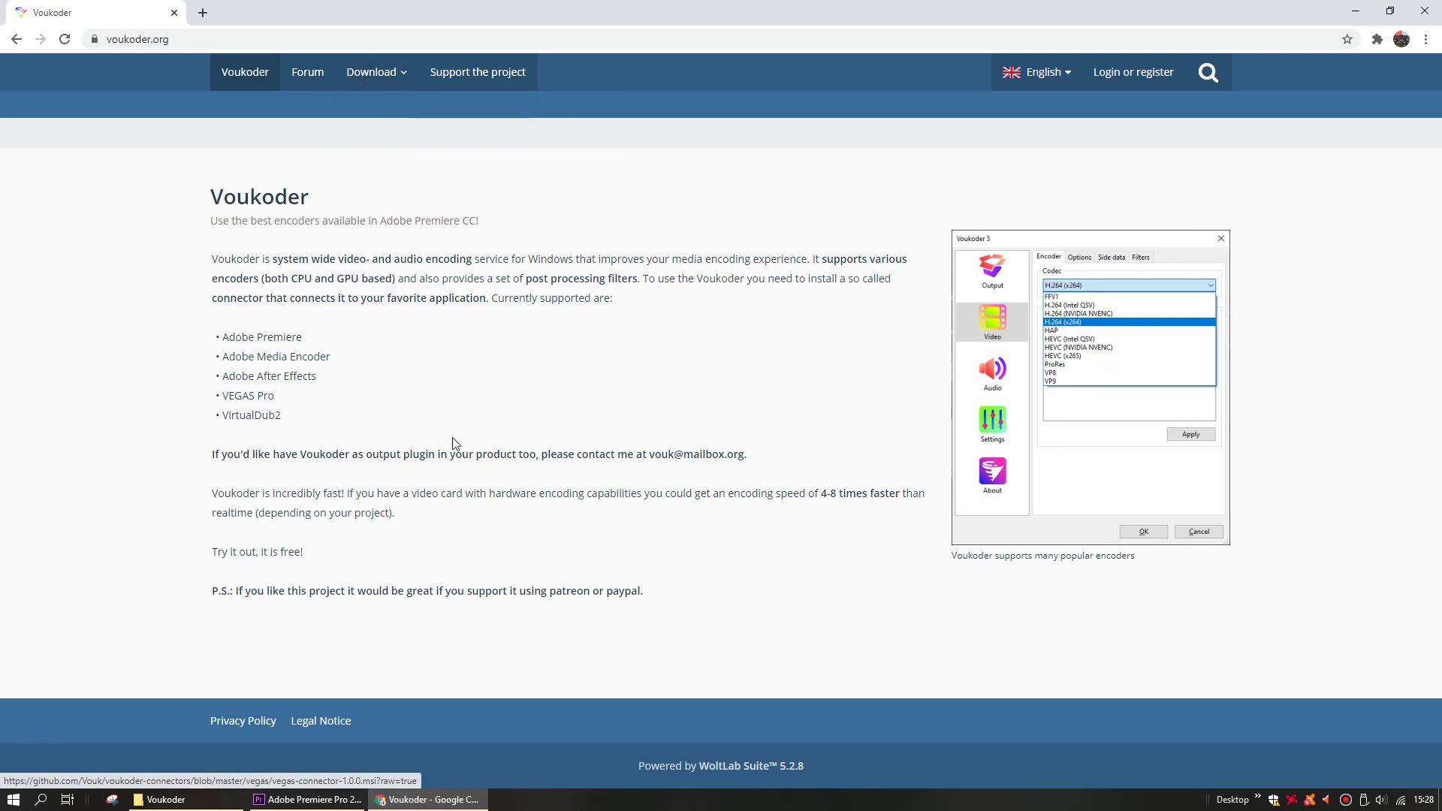
# Bring up the Voukoder folder window, move it over the Voukoder web page, and select voukoder-5.msi.
pyautogui.click(196, 799)
pyautogui.moveTo(526, 16); pyautogui.dragTo(1111, 98)
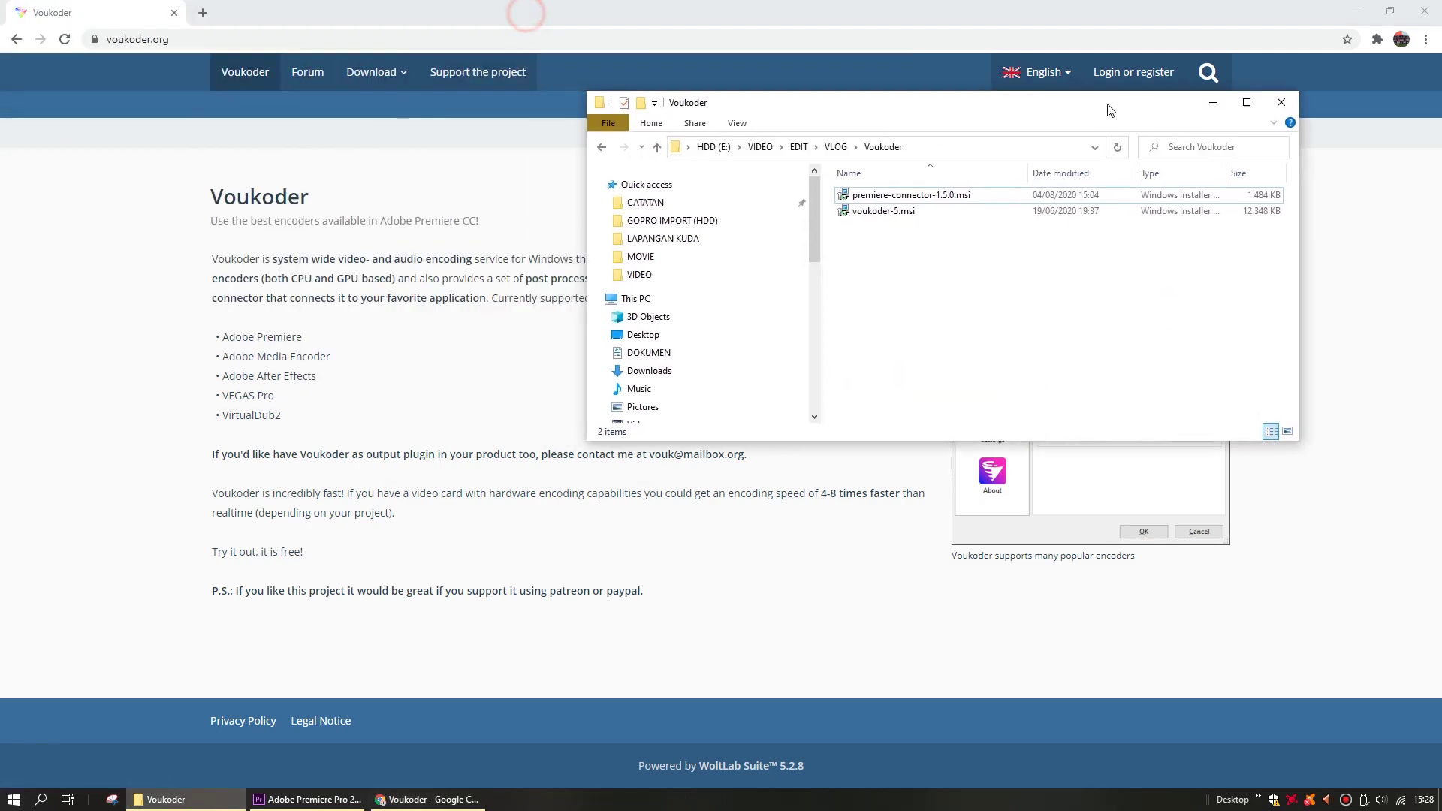
pyautogui.click(887, 217)
pyautogui.click(884, 217)
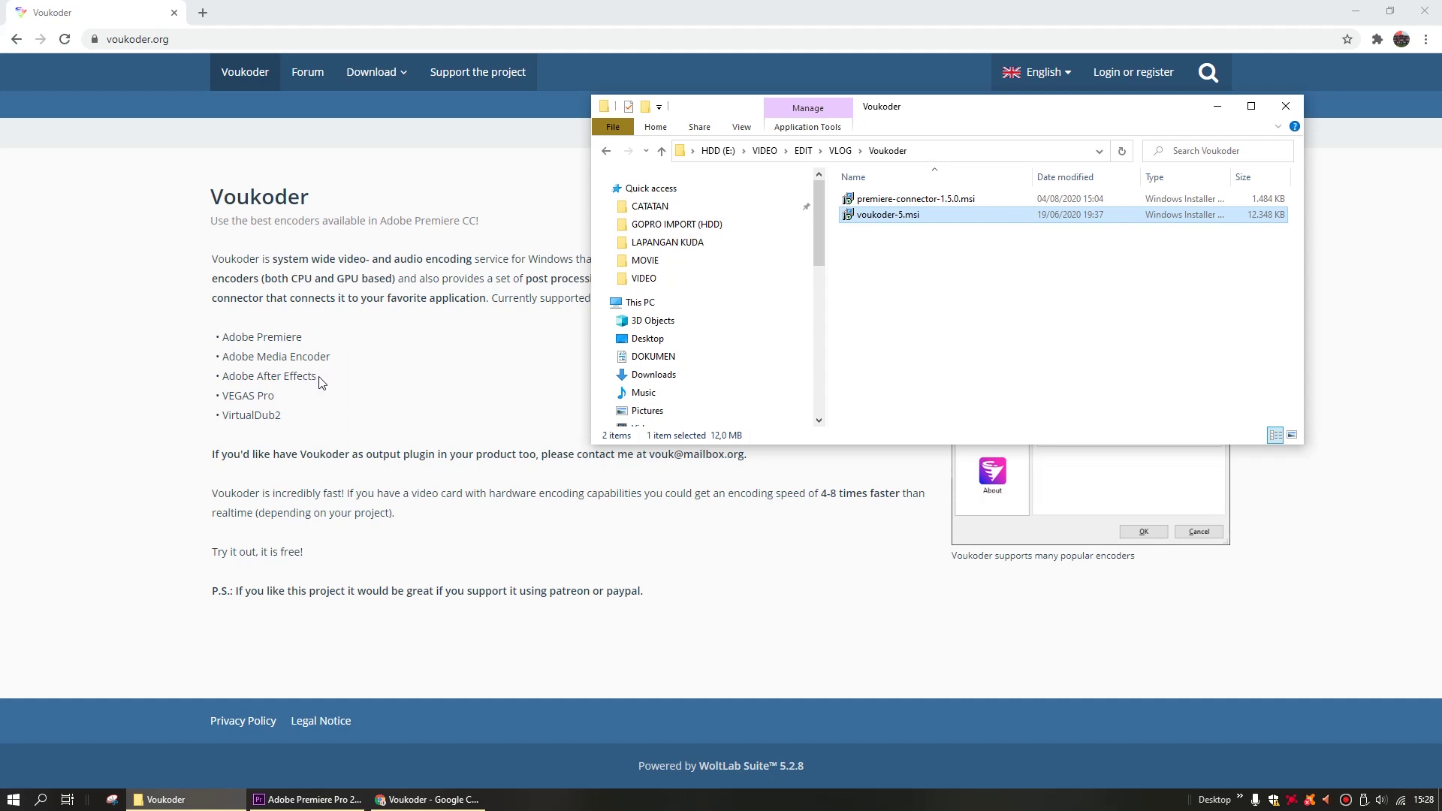
# Compare the site's Voukoder 5 and Premiere connector downloads with the two installer files in the Voukoder folder.
pyautogui.moveTo(374, 64)
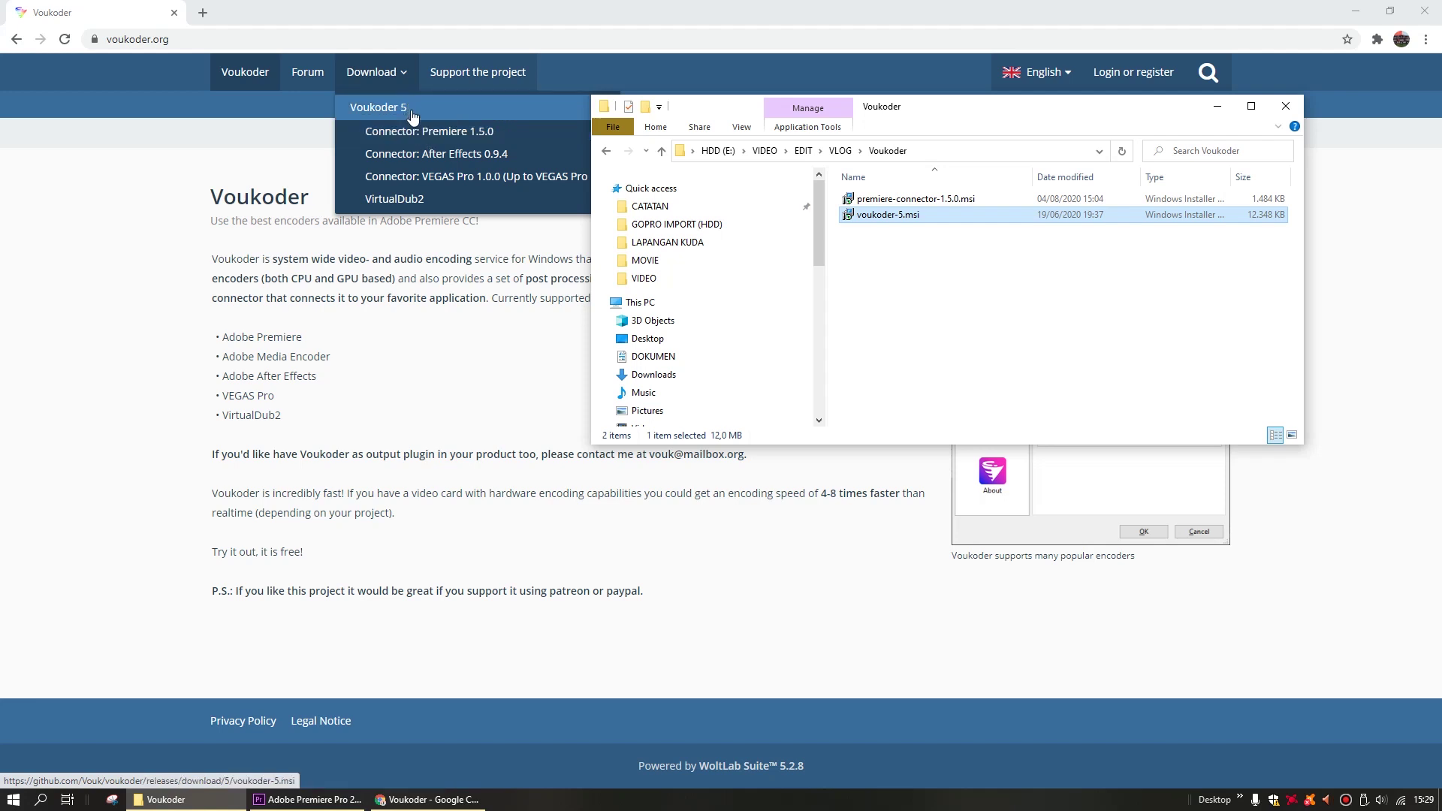
pyautogui.click(878, 200)
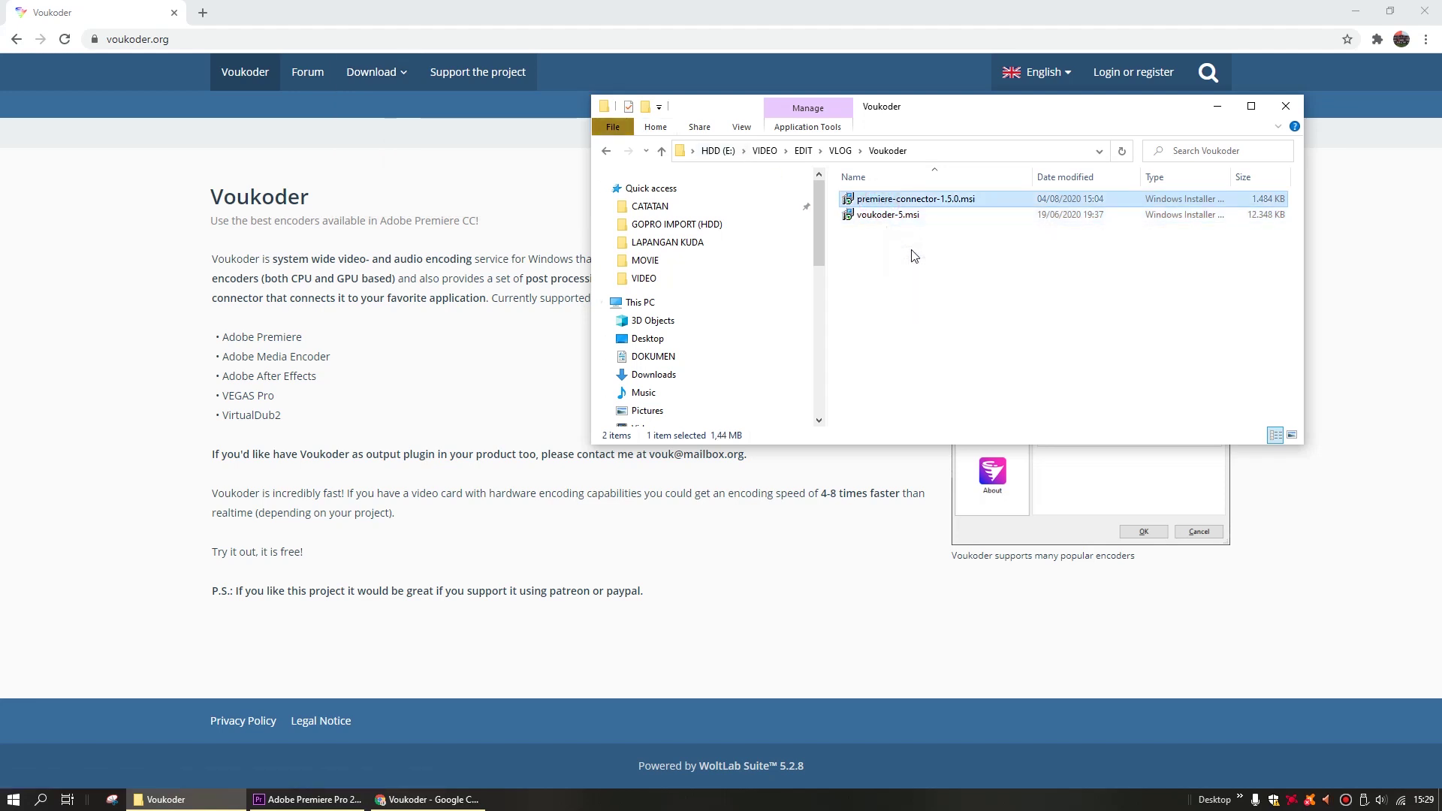
pyautogui.moveTo(308, 799)
pyautogui.moveTo(901, 266); pyautogui.dragTo(874, 218)
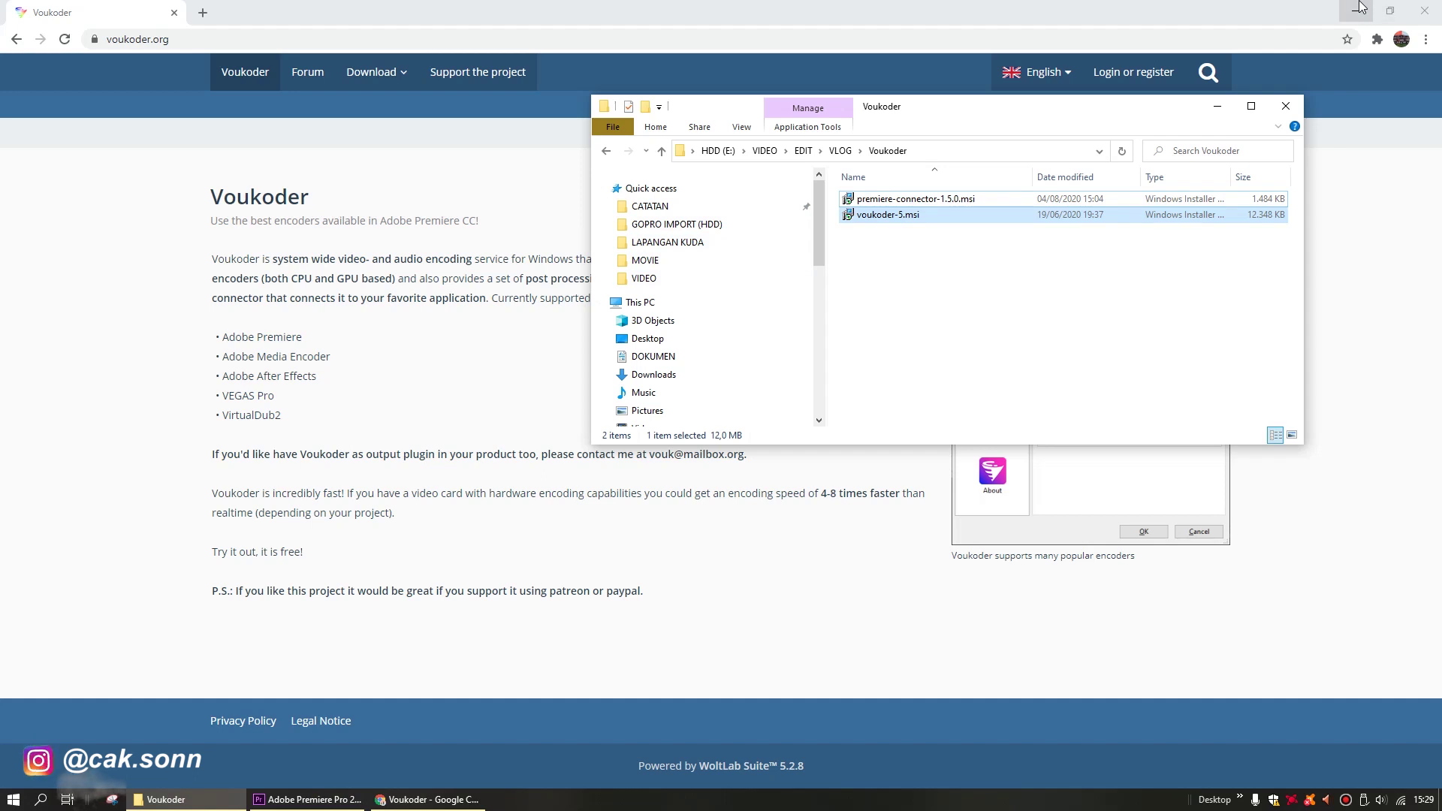
# Move the Voukoder folder window lower on the screen and close the browser.
pyautogui.moveTo(1164, 110); pyautogui.dragTo(1173, 200)
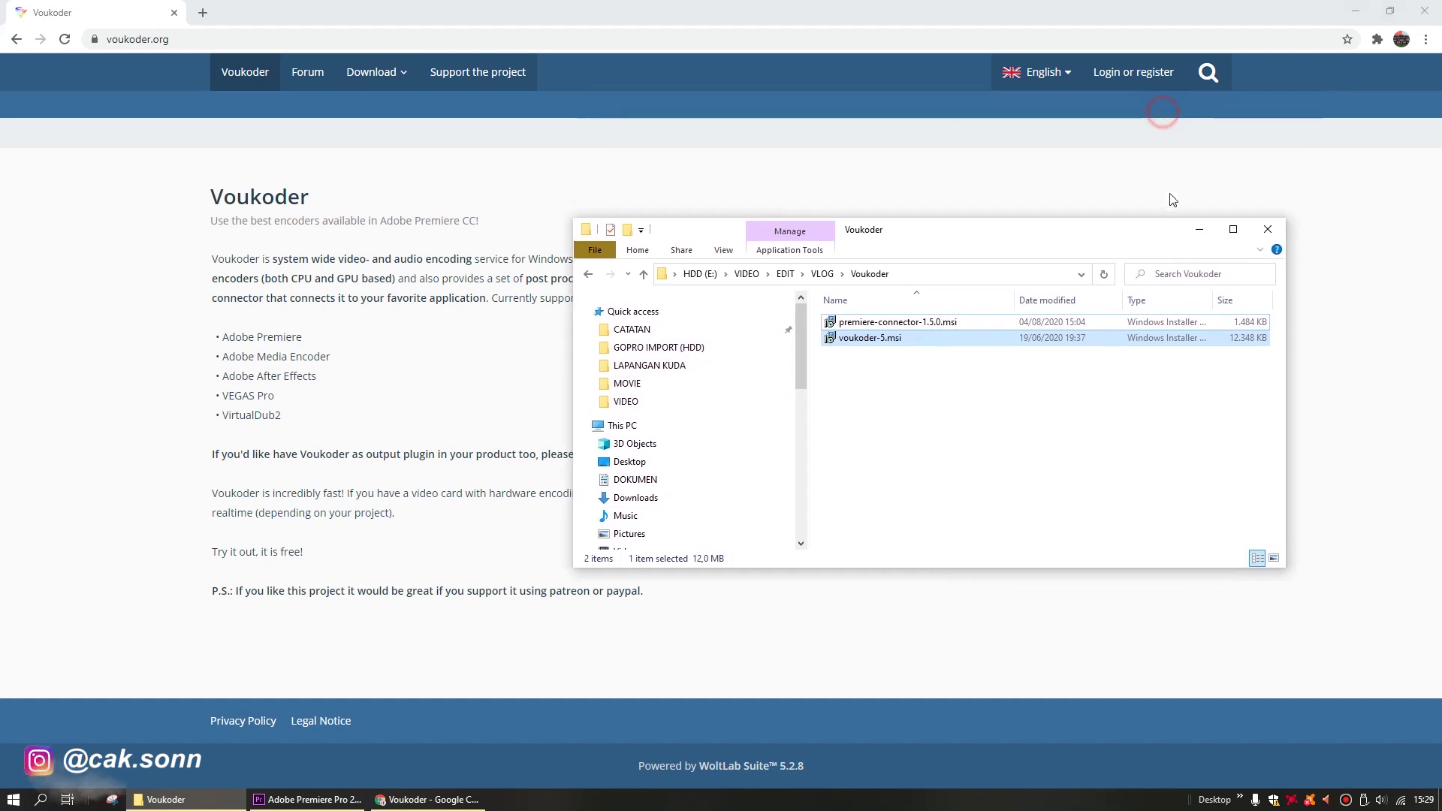
pyautogui.click(1425, 11)
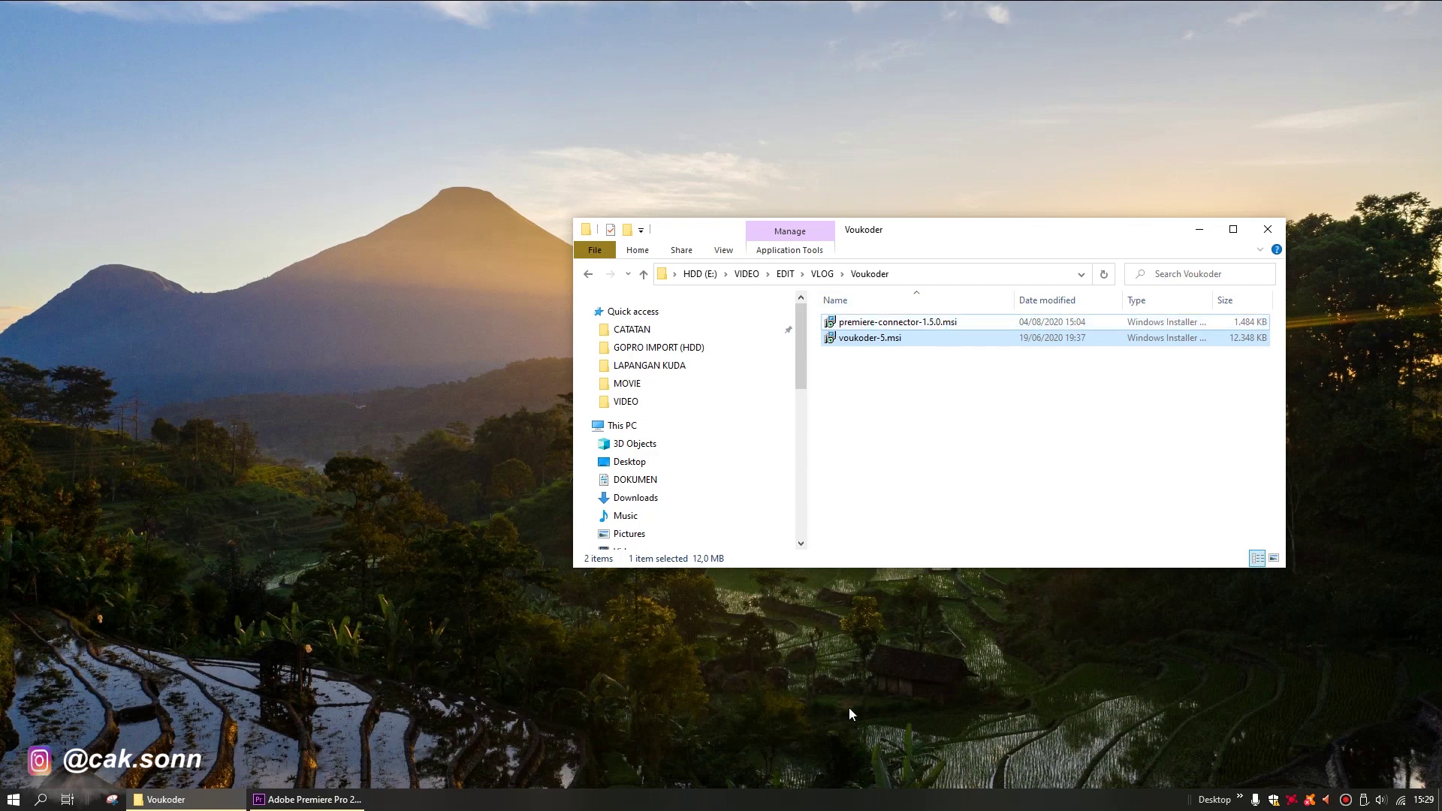
pyautogui.rightClick(870, 344)
pyautogui.click(851, 355)
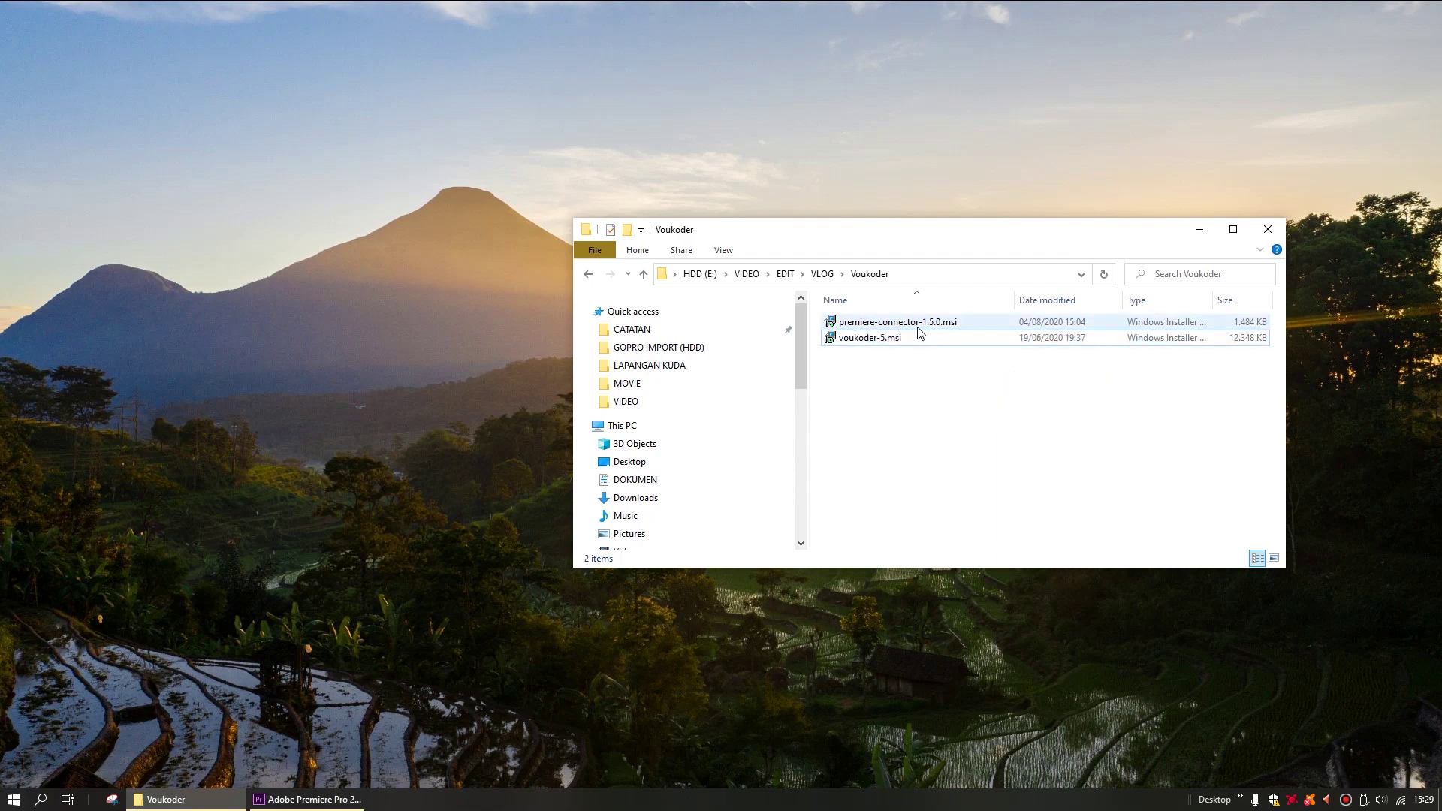
# Start installing premiere-connector-1.5.0.msi and choose to run it anyway past the SmartScreen block.
pyautogui.rightClick(854, 327)
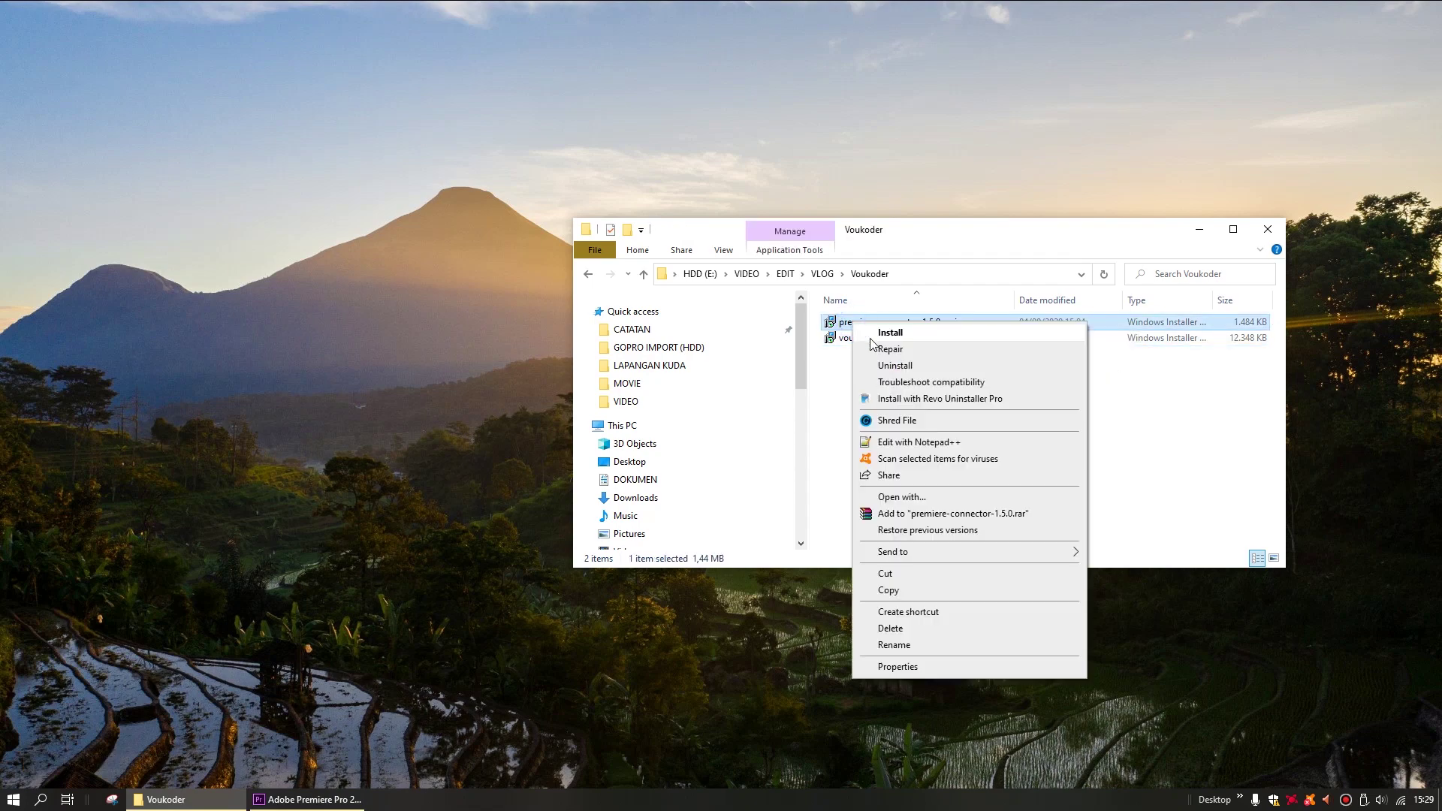
pyautogui.rightClick(829, 320)
pyautogui.click(856, 326)
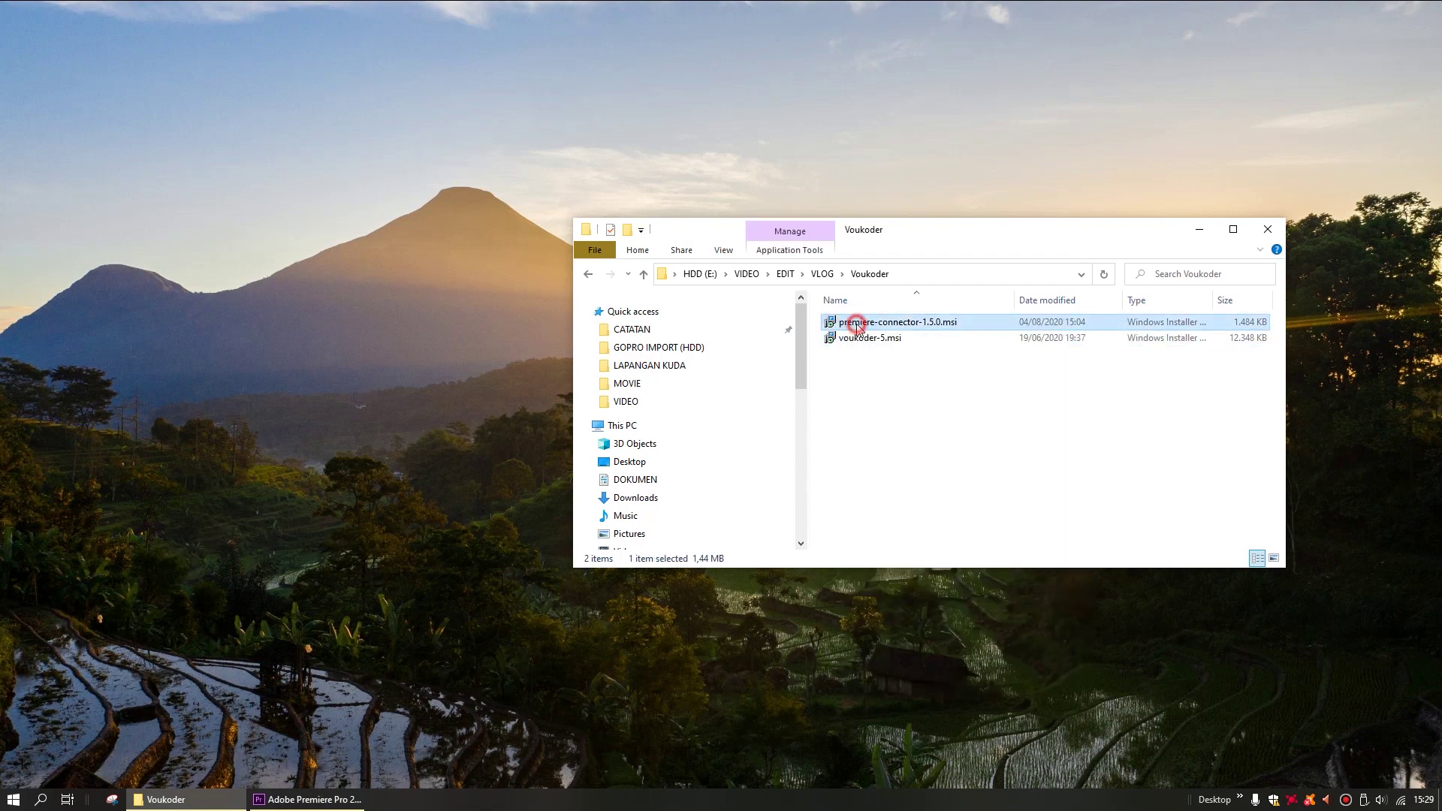
pyautogui.rightClick(857, 325)
pyautogui.click(865, 335)
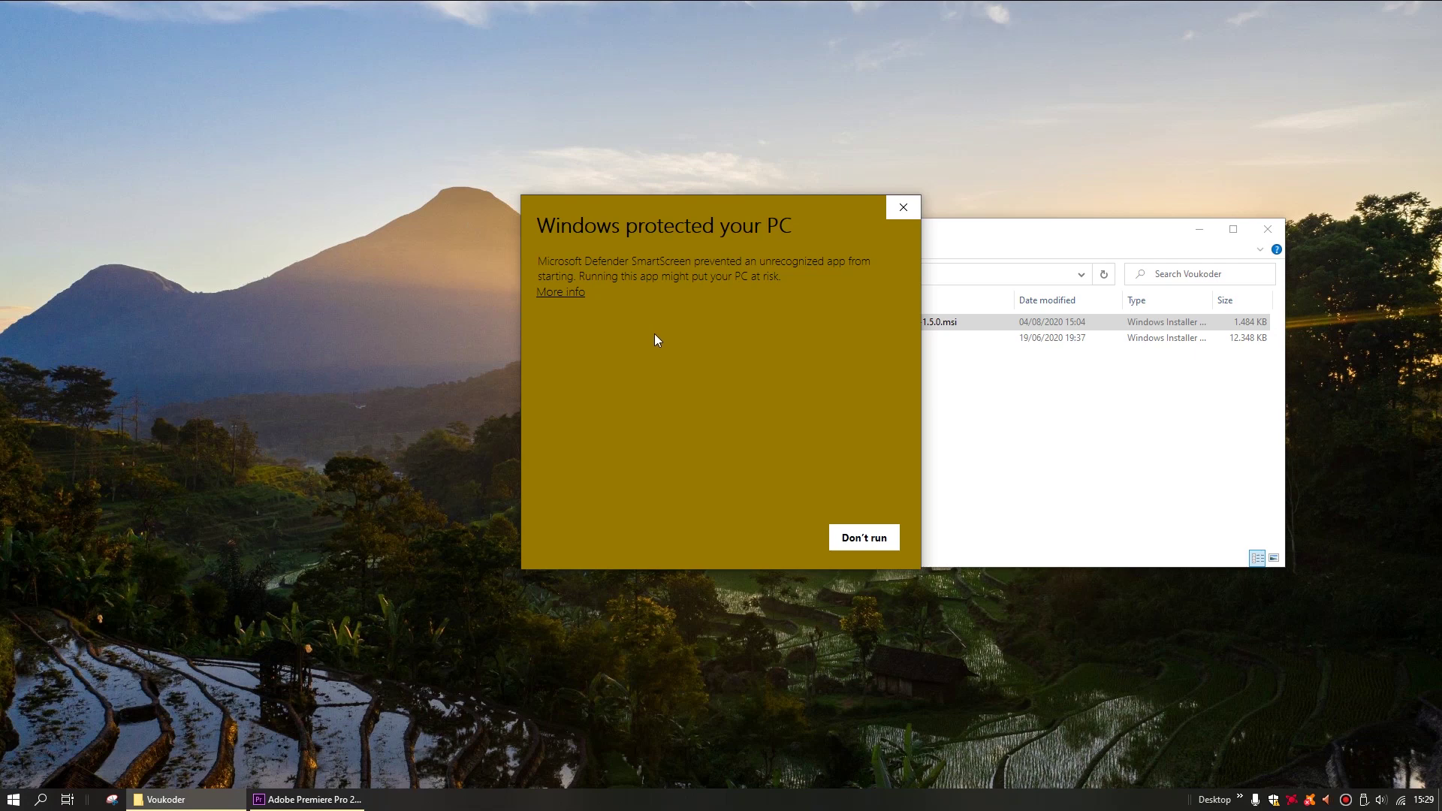
pyautogui.click(576, 295)
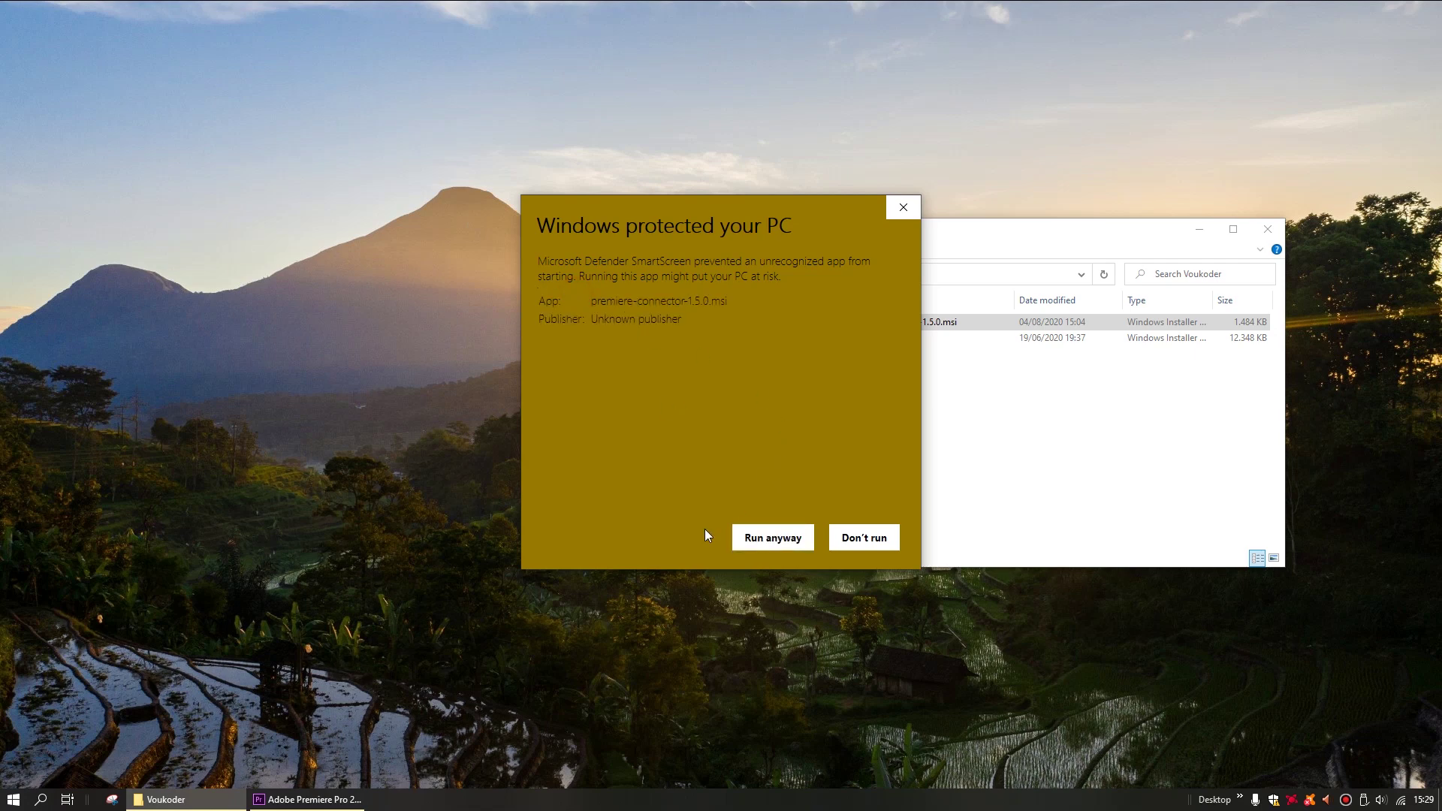
pyautogui.click(799, 543)
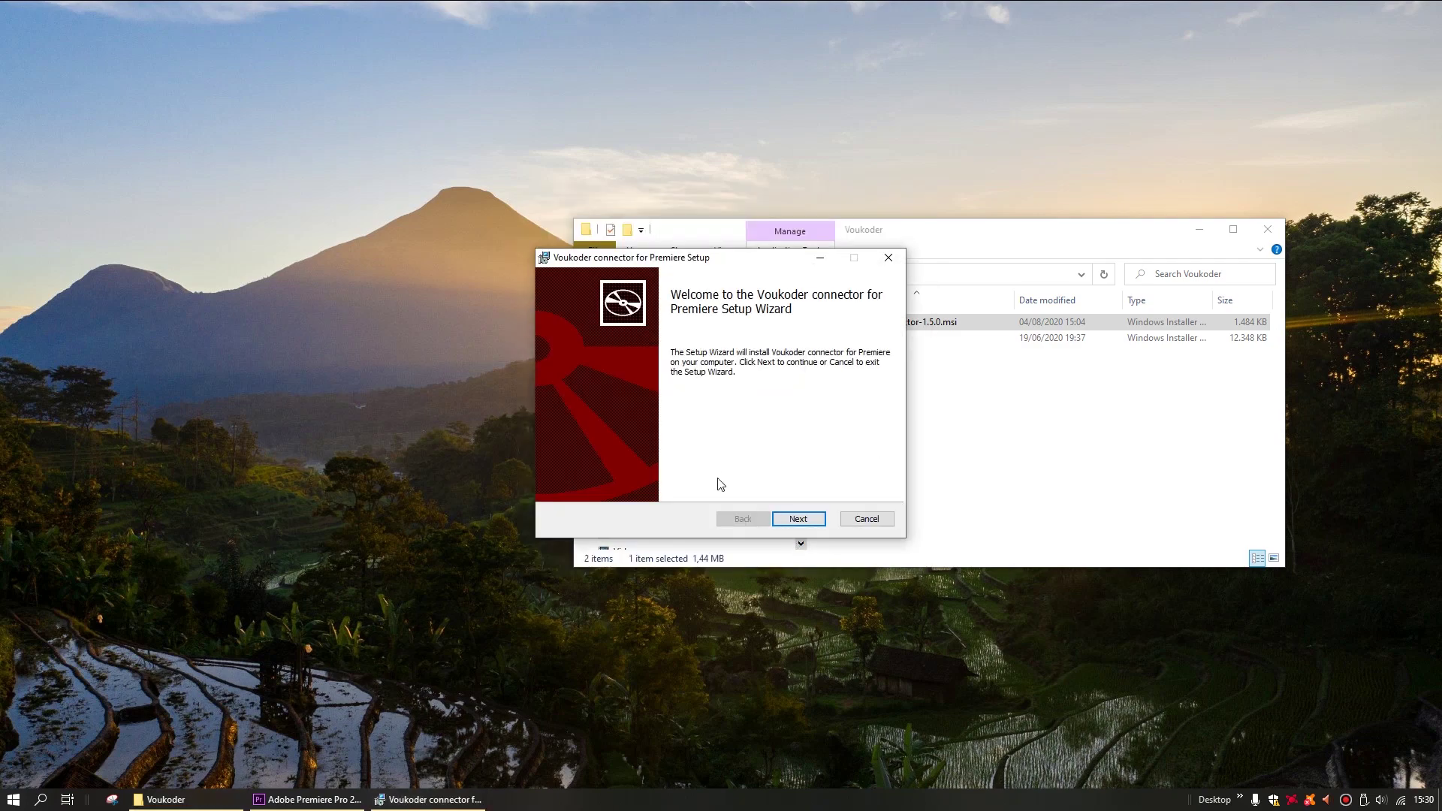
# Accept the license agreement and install the Voukoder connector for Premiere into the default MediaCore plug-ins folder.
pyautogui.click(794, 522)
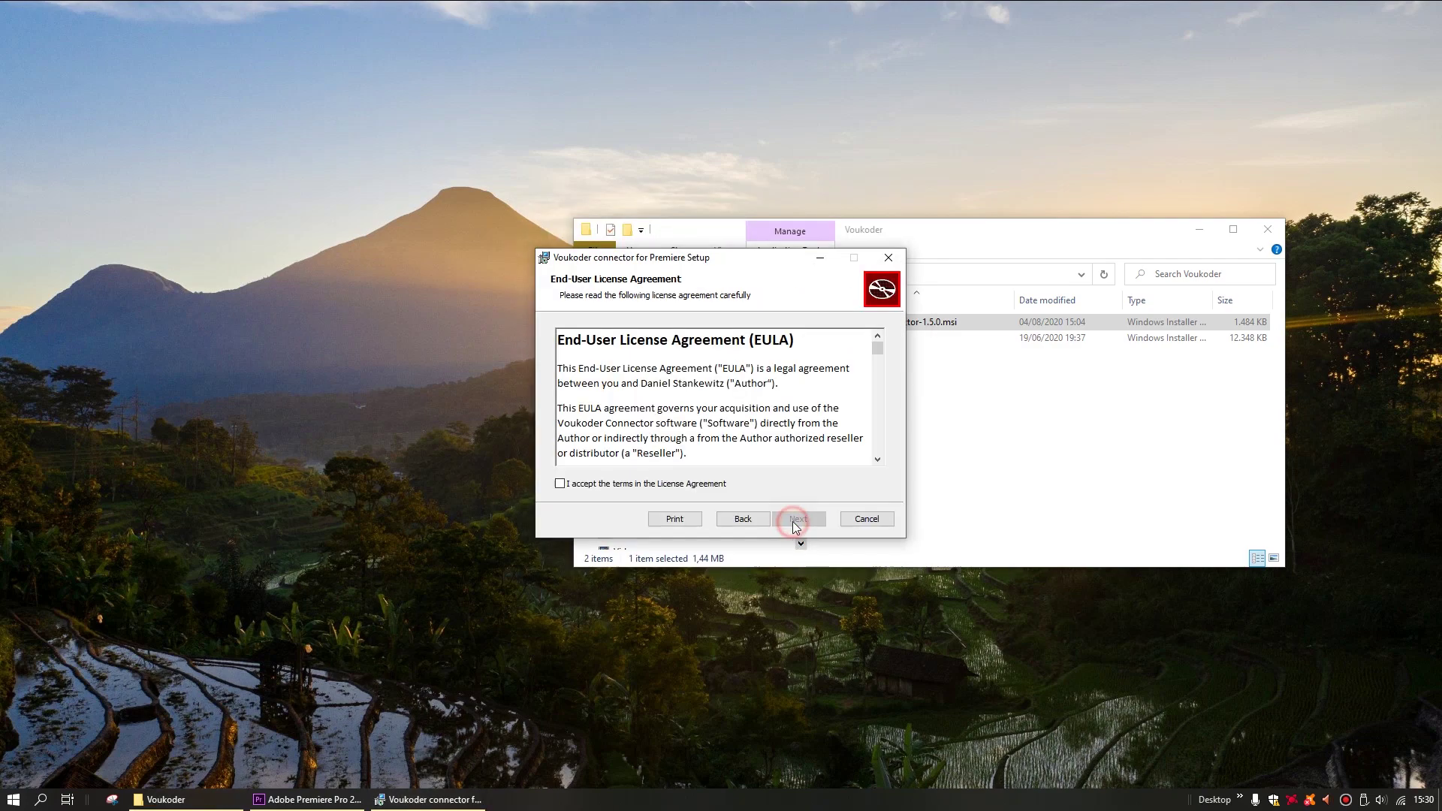
pyautogui.click(798, 519)
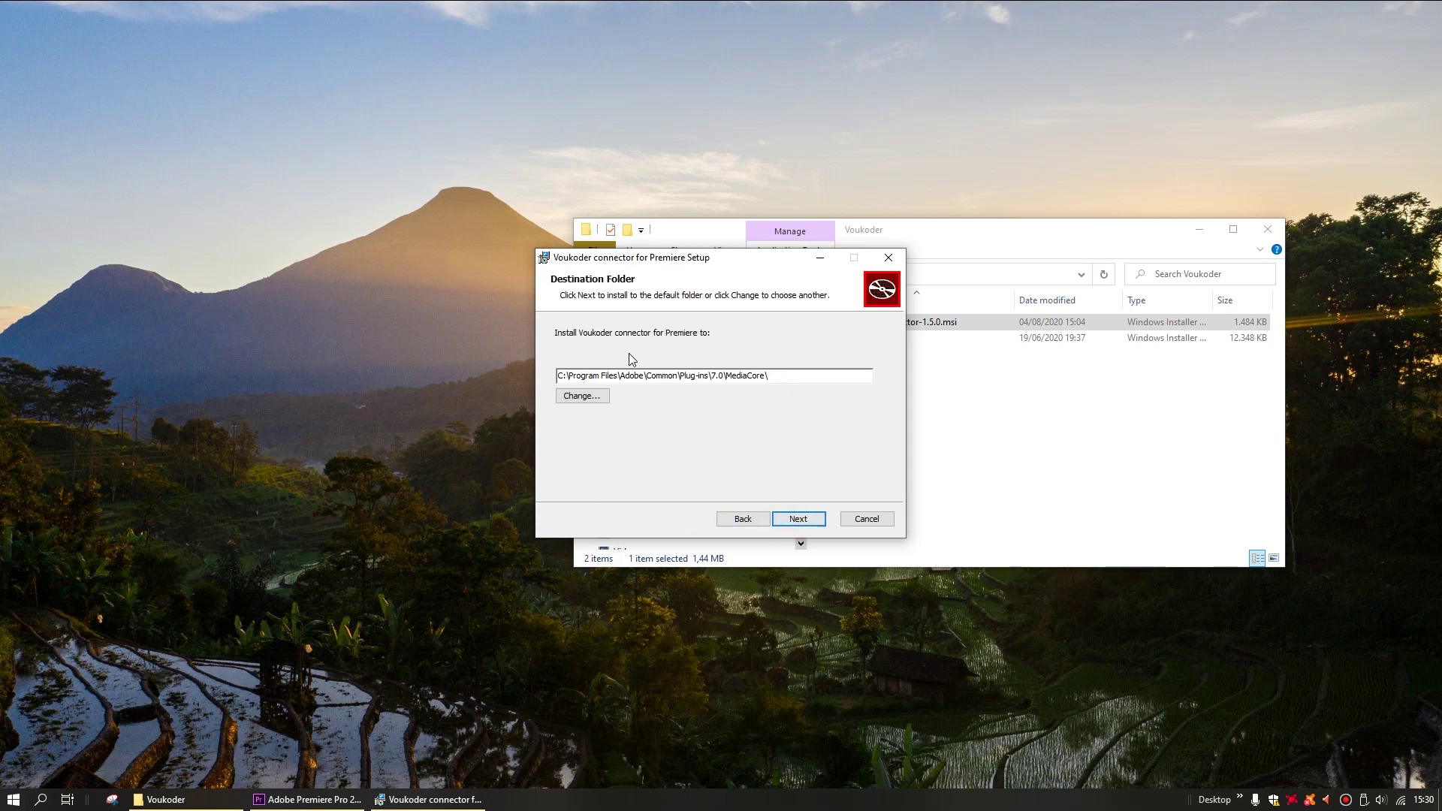
pyautogui.click(806, 525)
pyautogui.click(796, 519)
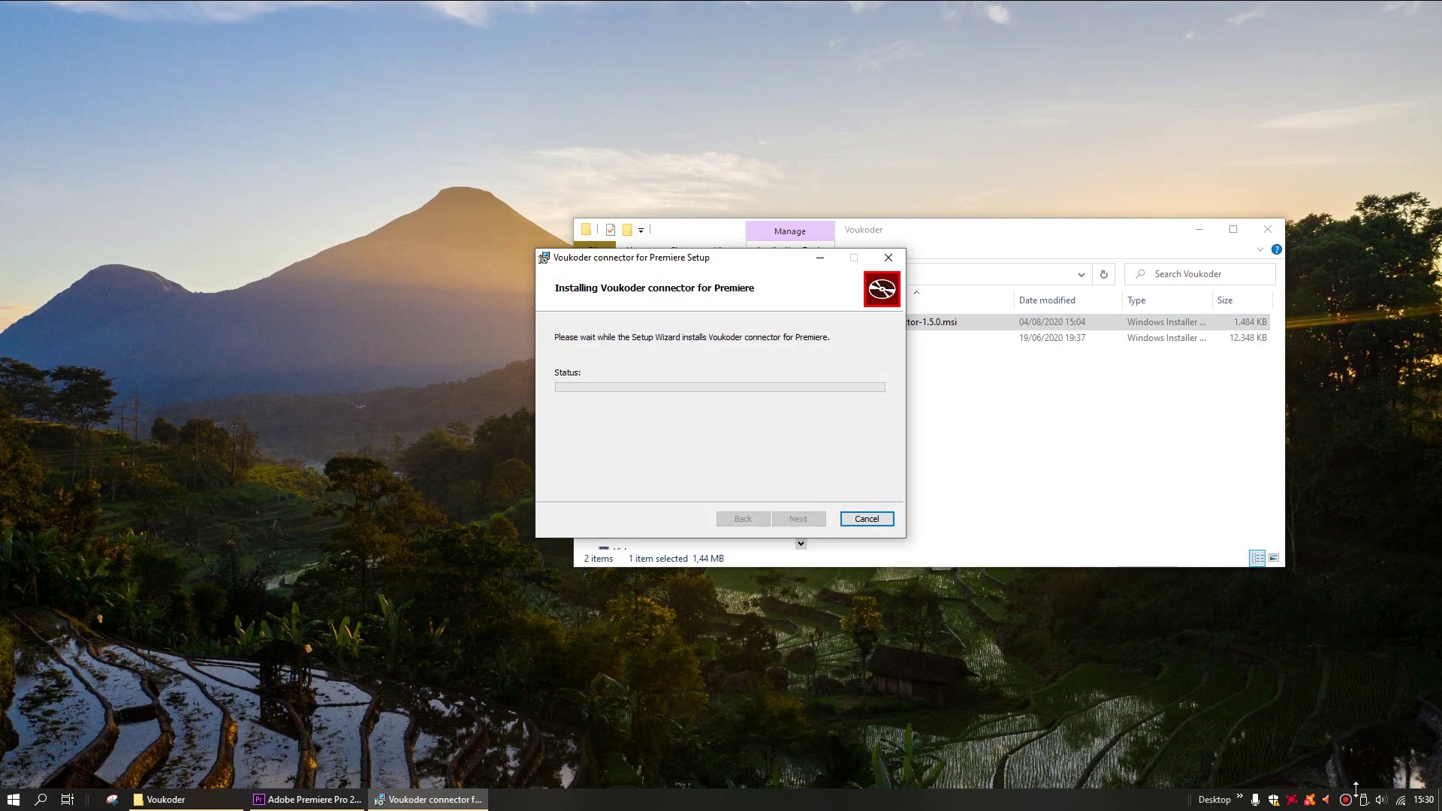
# Open Task Manager and examine the computer's GPU, memory and CPU performance details.
pyautogui.rightClick(581, 807)
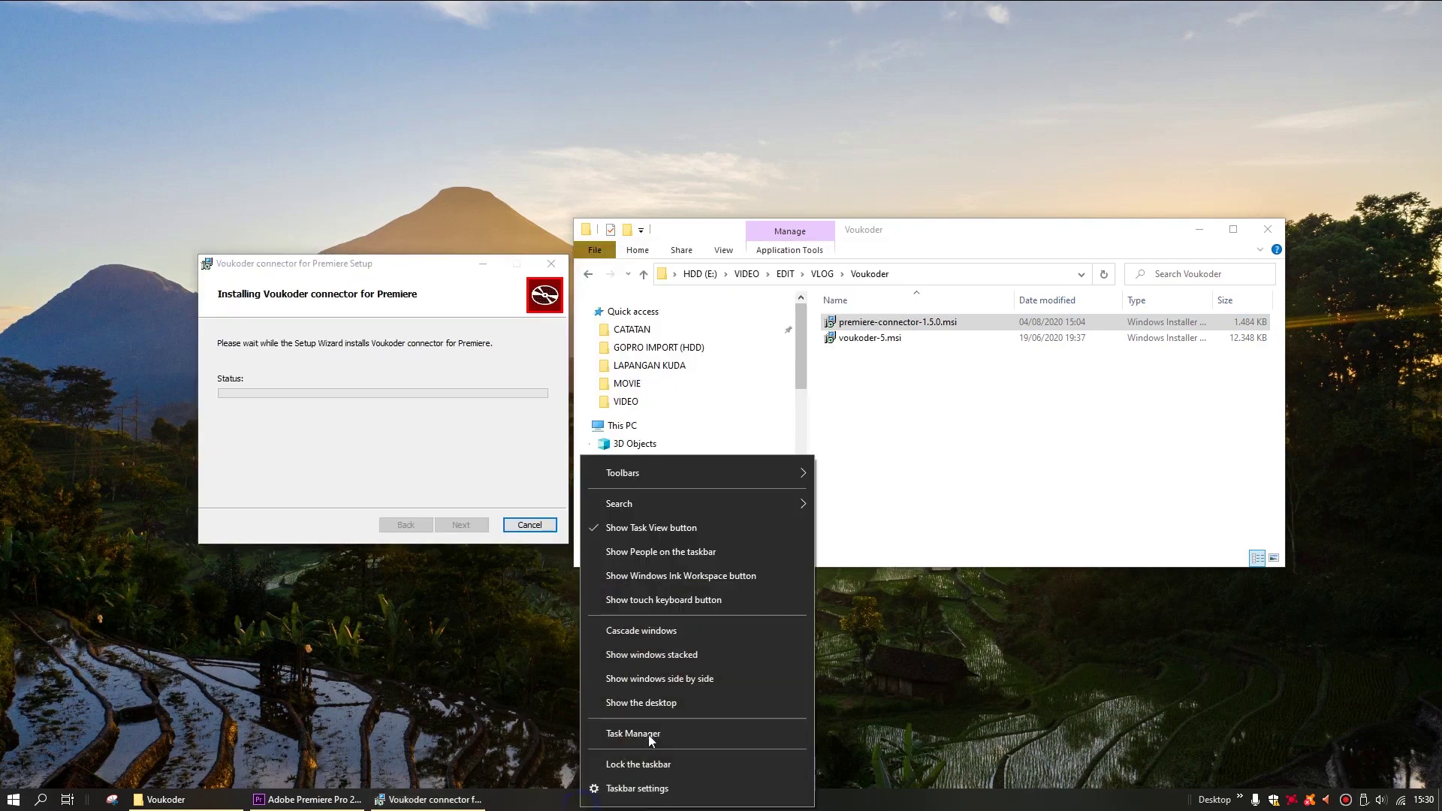
pyautogui.click(681, 731)
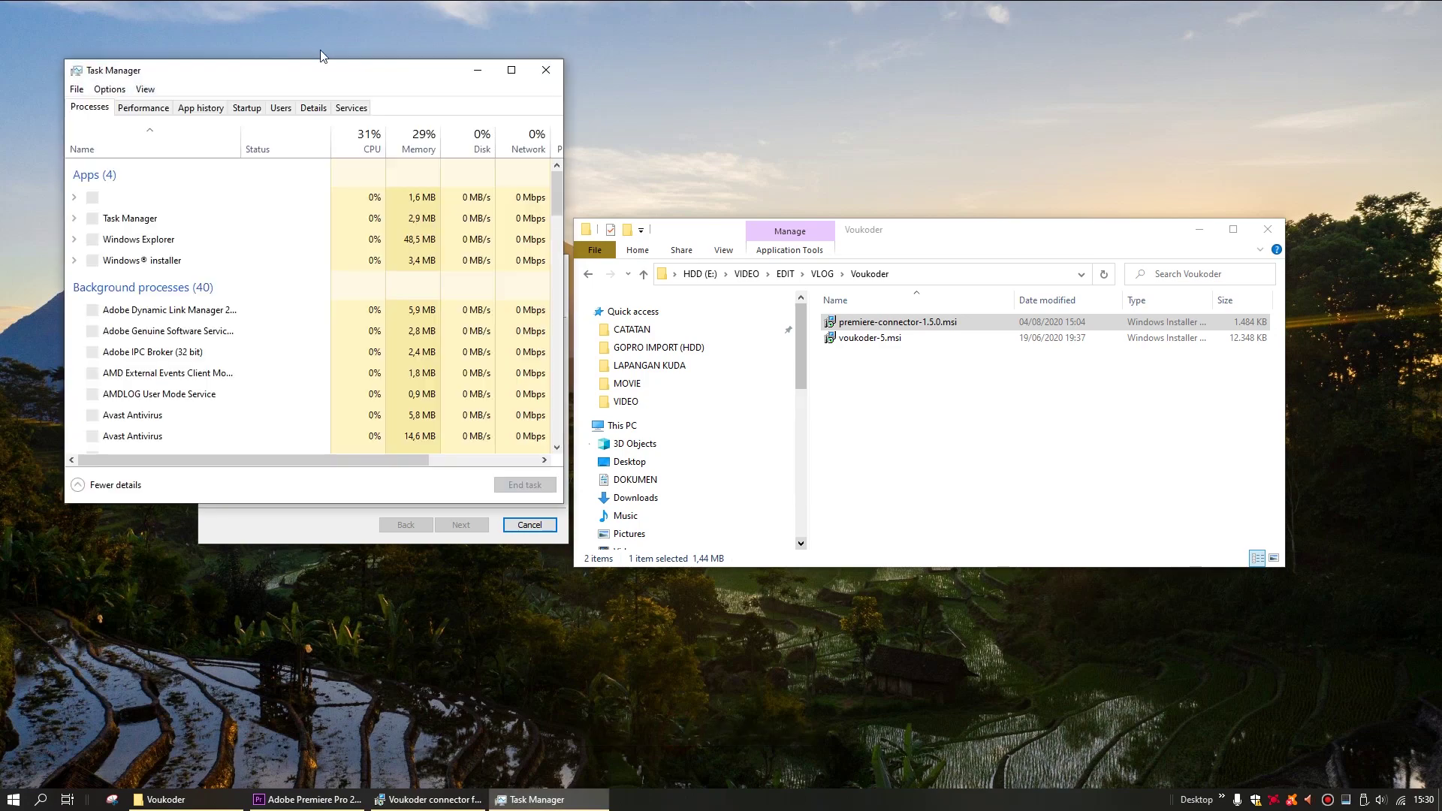
pyautogui.moveTo(334, 70); pyautogui.dragTo(682, 189)
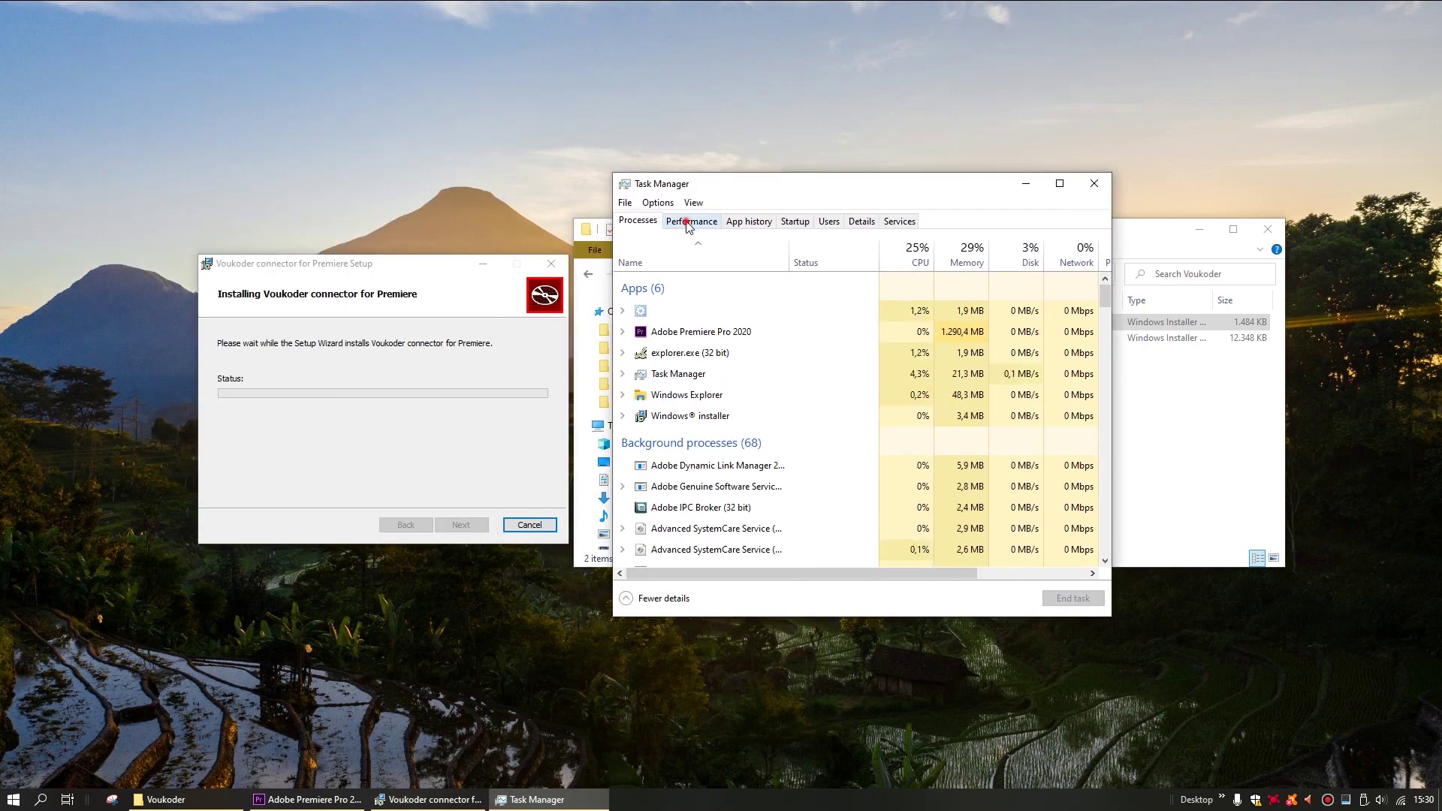
pyautogui.click(690, 221)
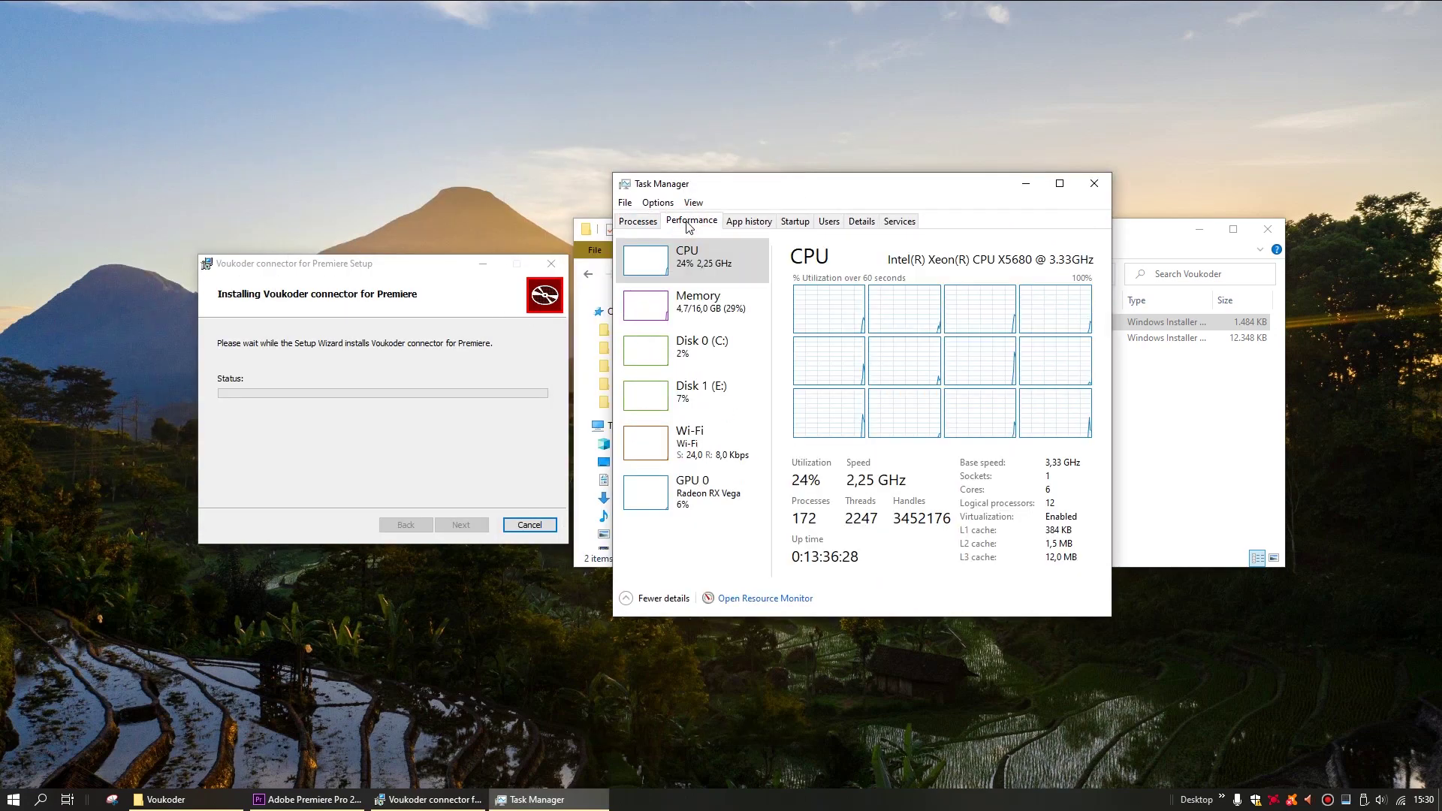
pyautogui.click(724, 492)
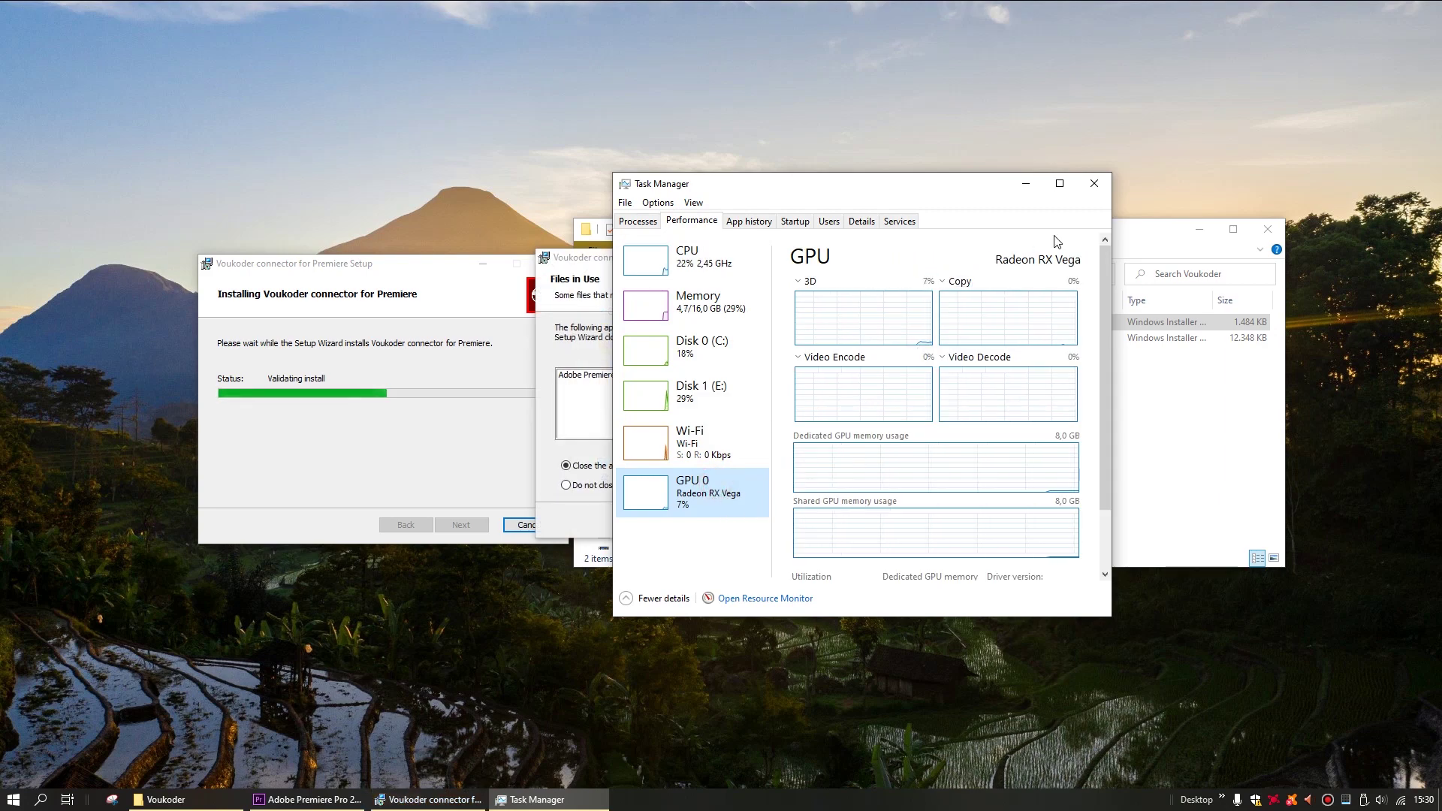
pyautogui.click(1060, 183)
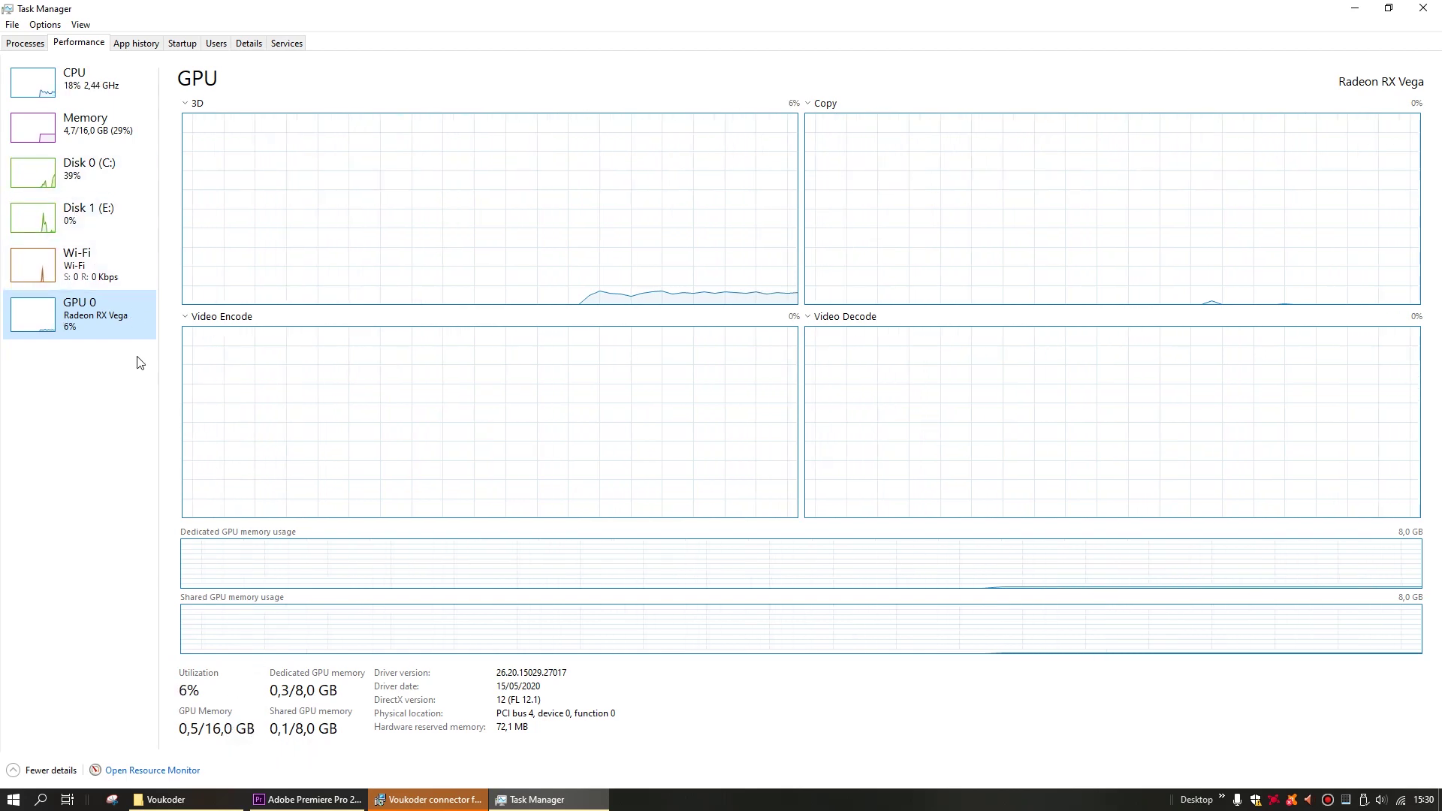
pyautogui.click(77, 125)
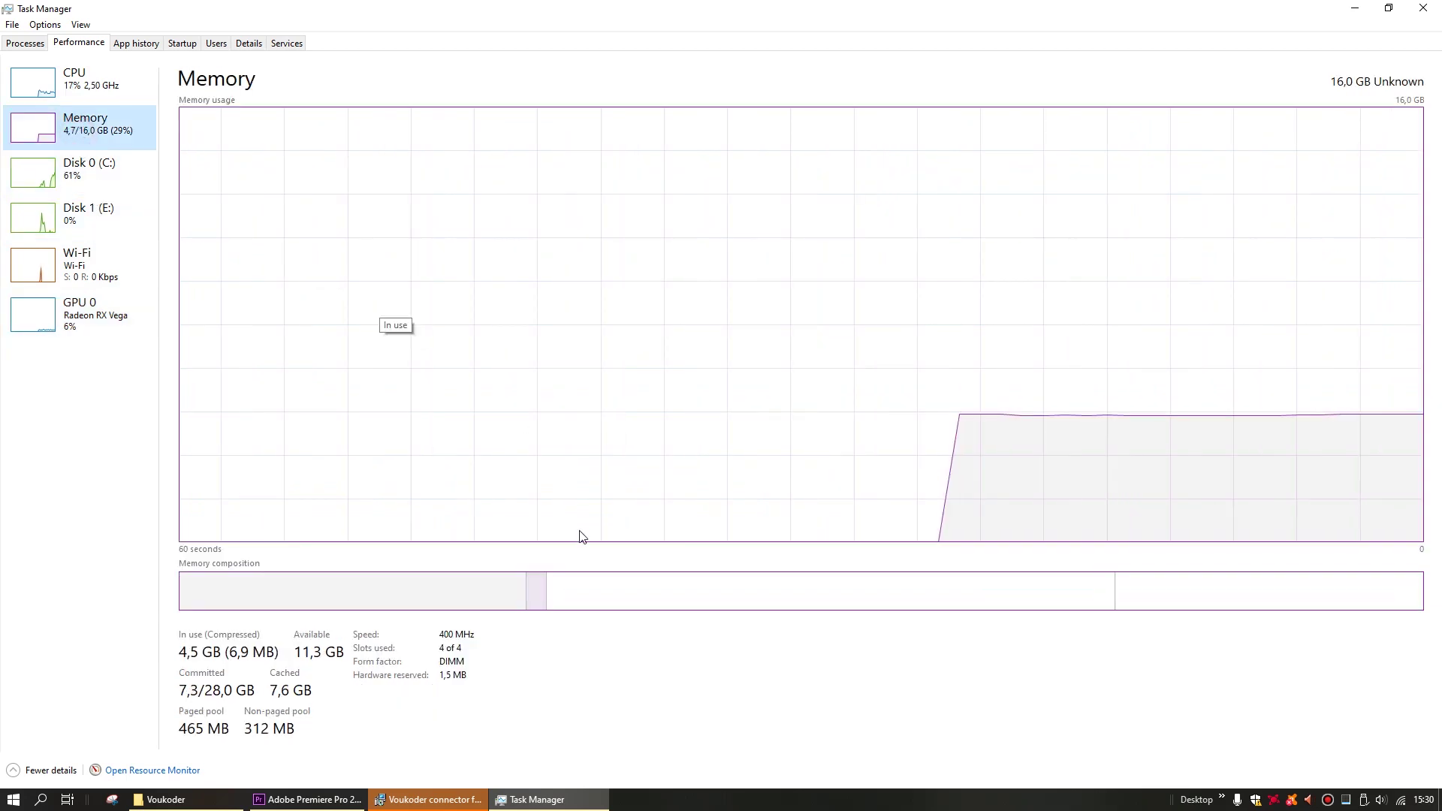
pyautogui.click(41, 79)
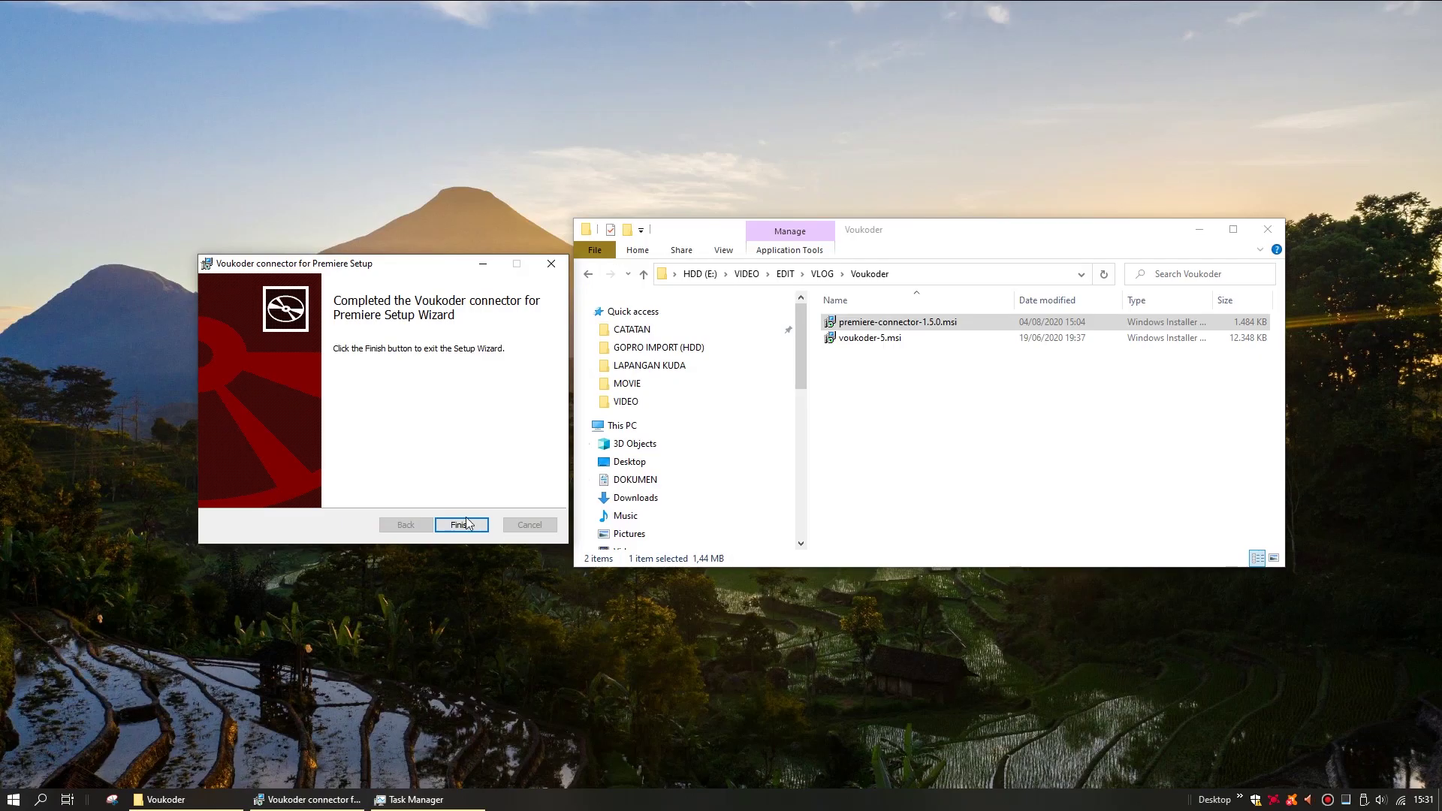
# Finish the Voukoder connector setup wizard and bring up the install options for voukoder-5.msi.
pyautogui.click(461, 524)
pyautogui.click(870, 342)
pyautogui.rightClick(867, 339)
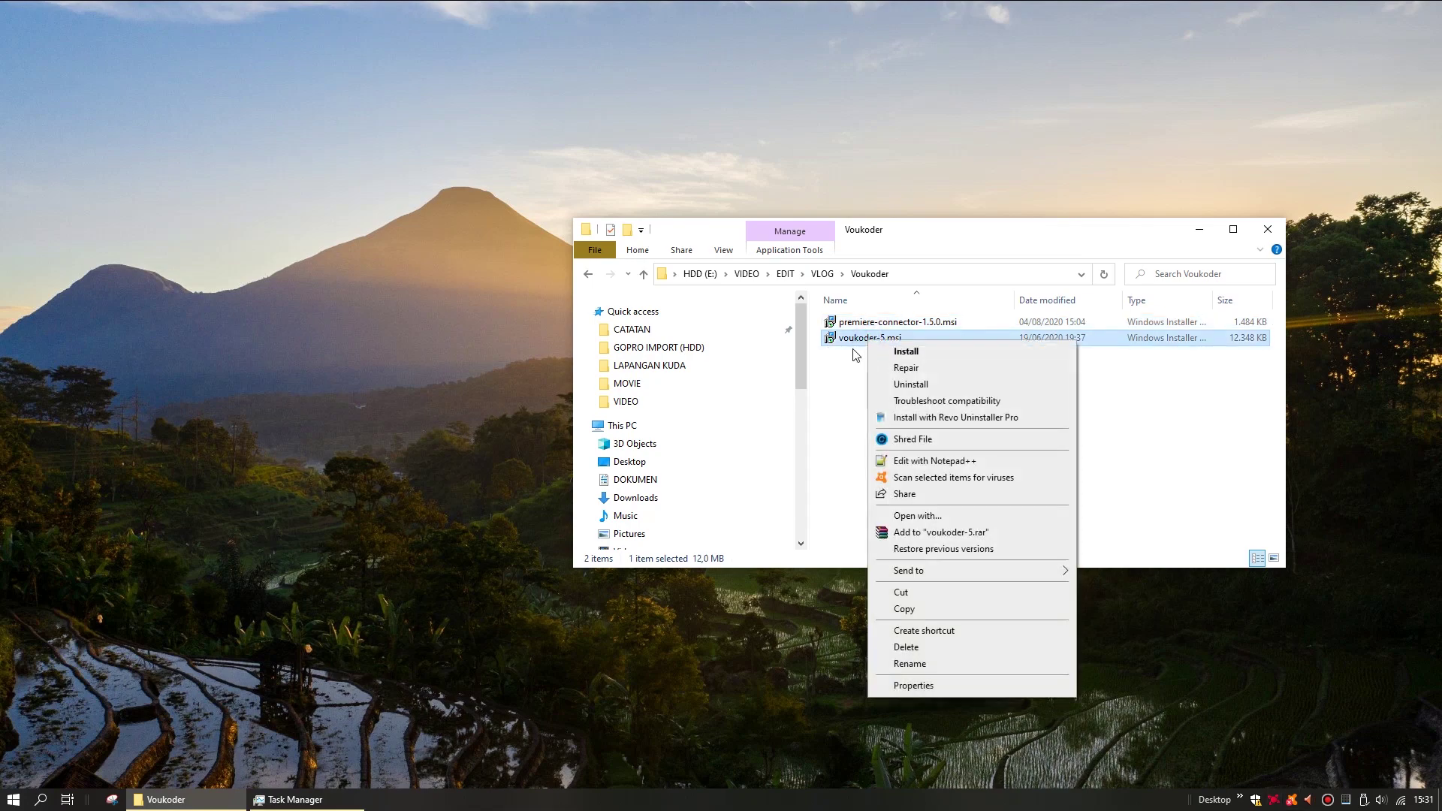
pyautogui.click(1168, 412)
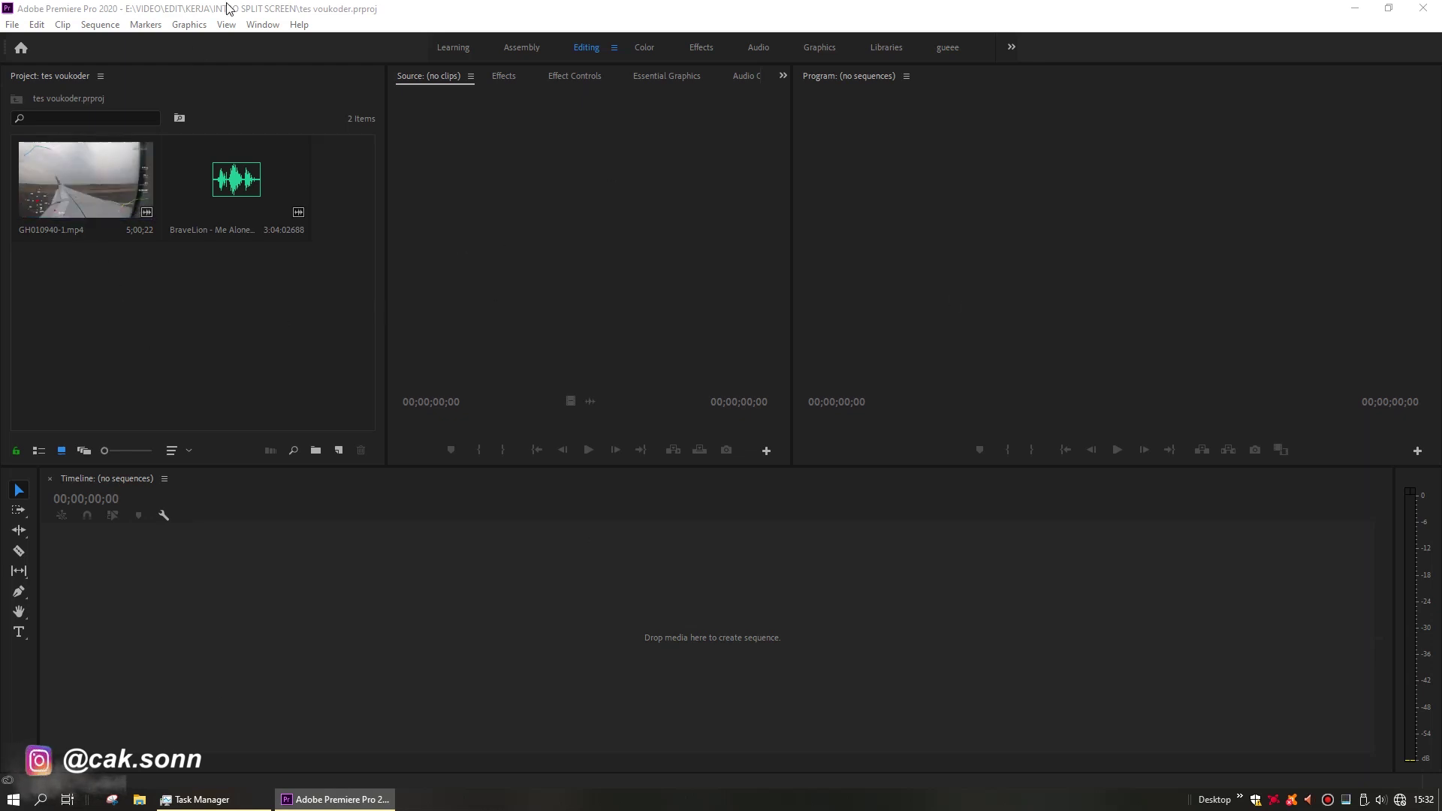
# Preview GH010940-1.mp4 in an enlarged Source Monitor at Full playback resolution, then restore the layout and stop playback.
pyautogui.doubleClick(77, 176)
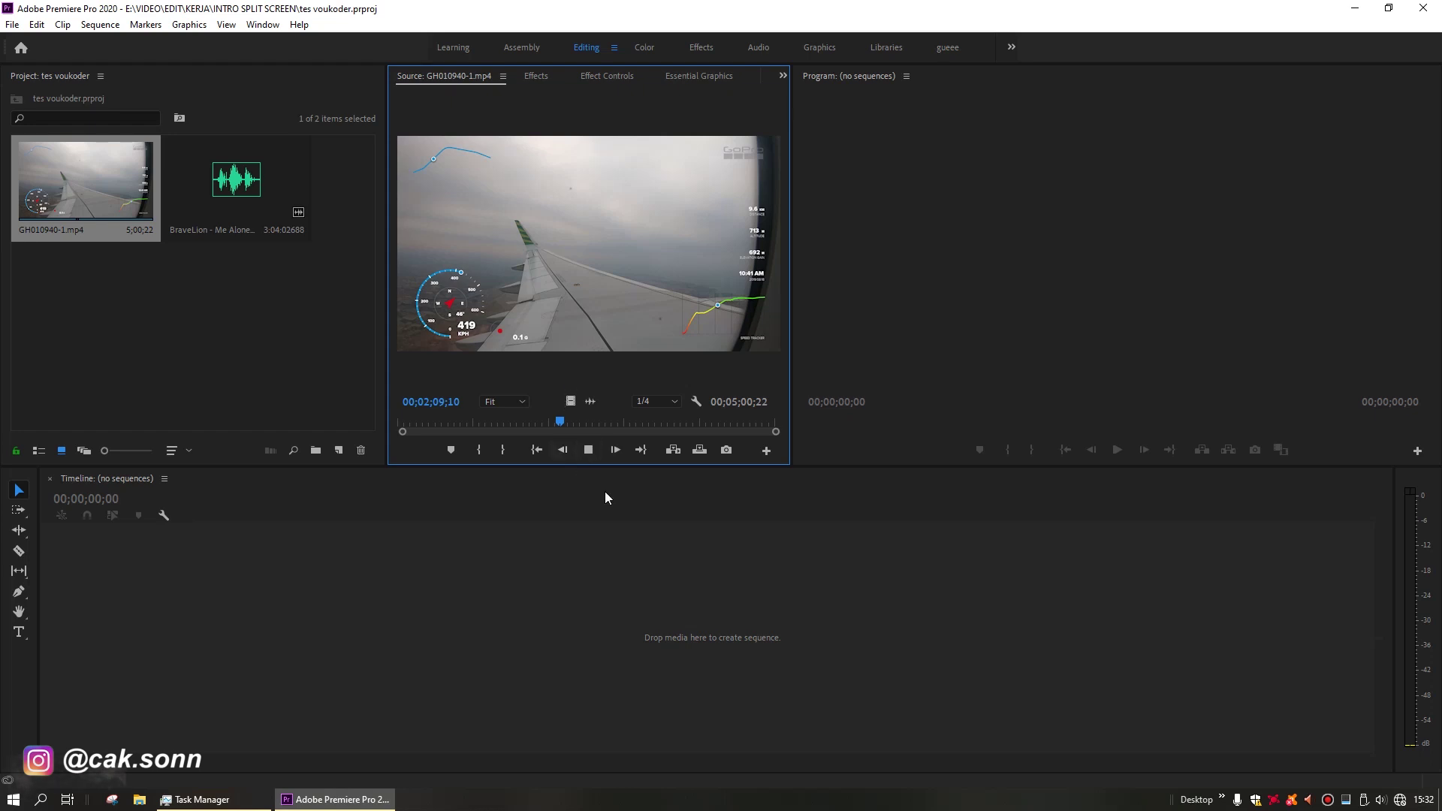
pyautogui.press('space')
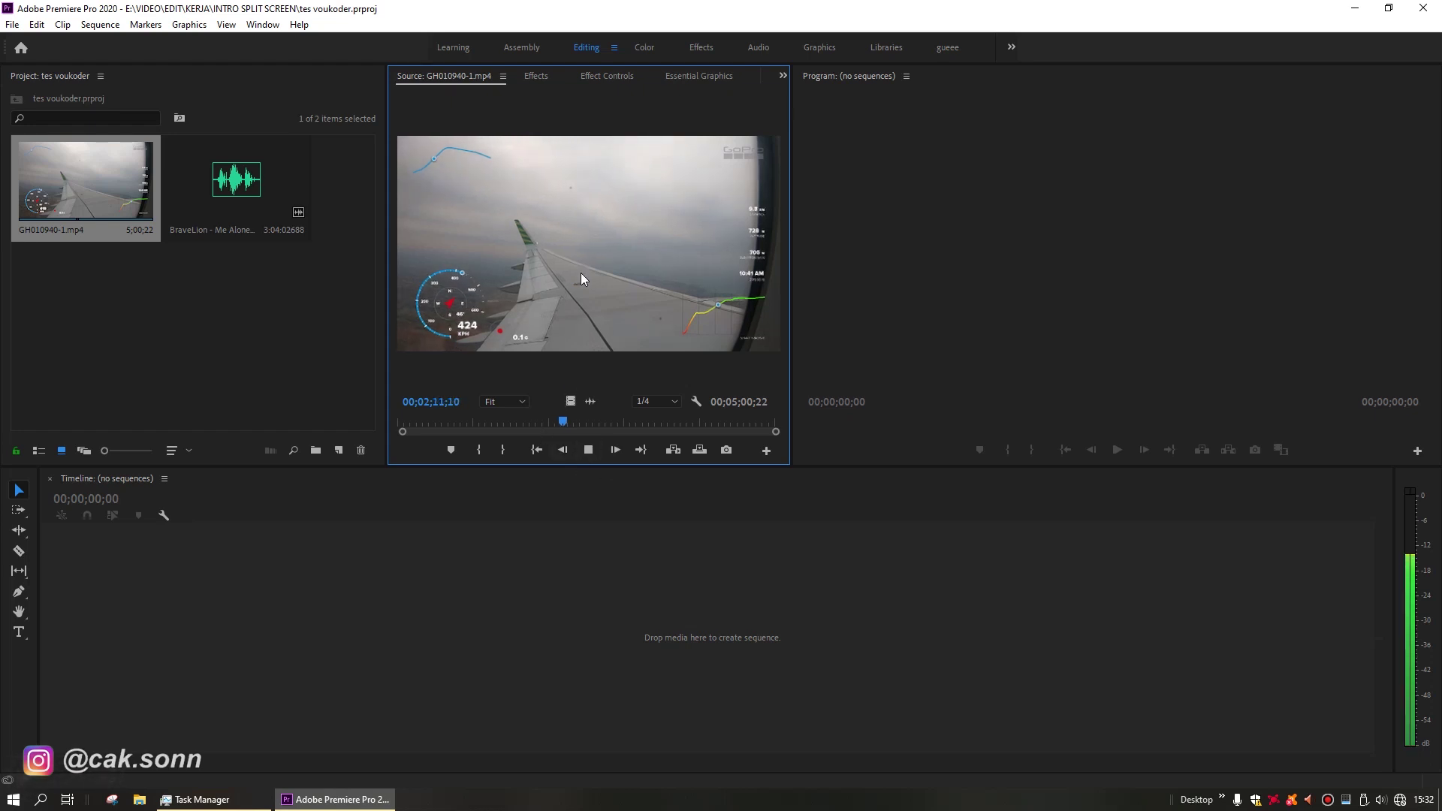
pyautogui.press('`')
pyautogui.click(1307, 708)
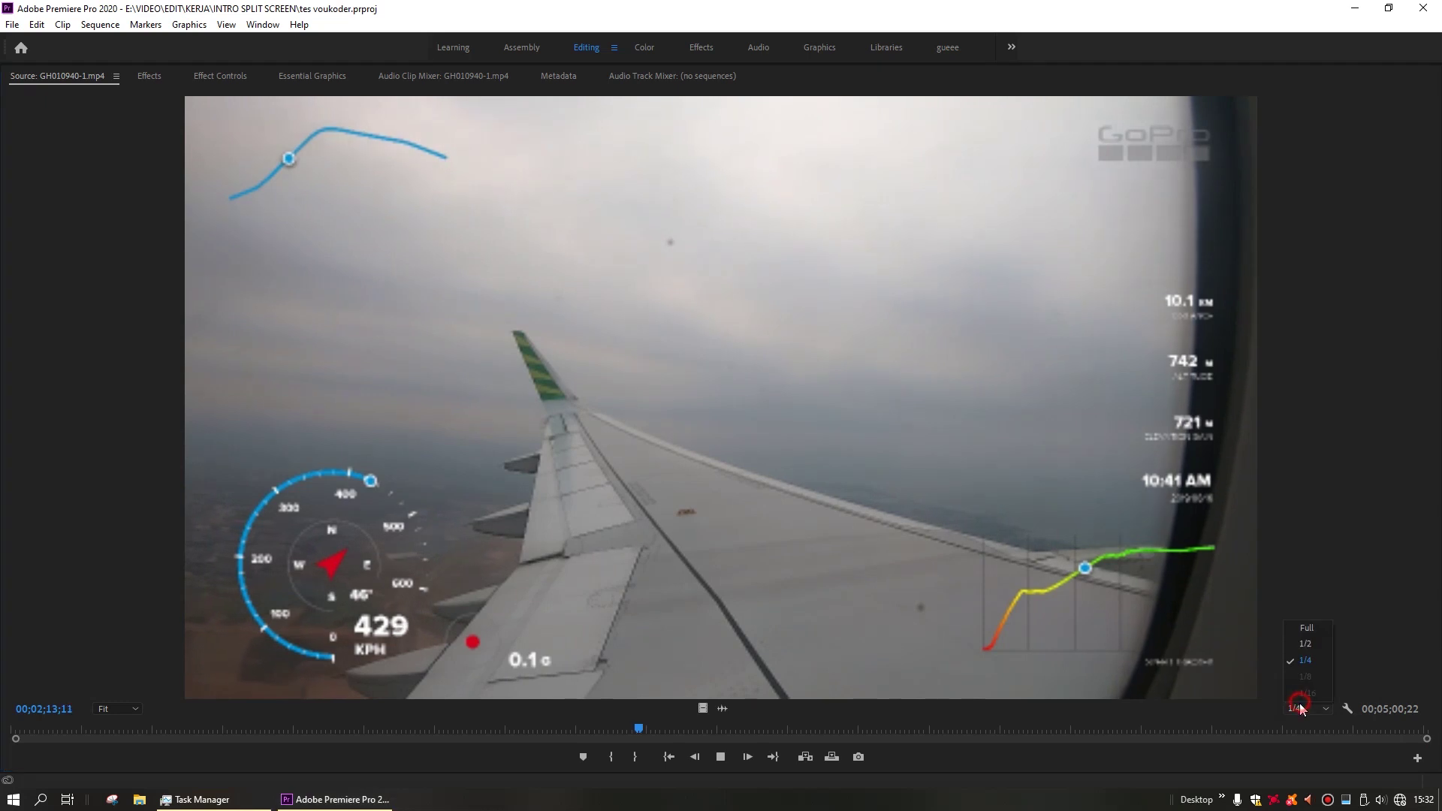
pyautogui.click(1303, 647)
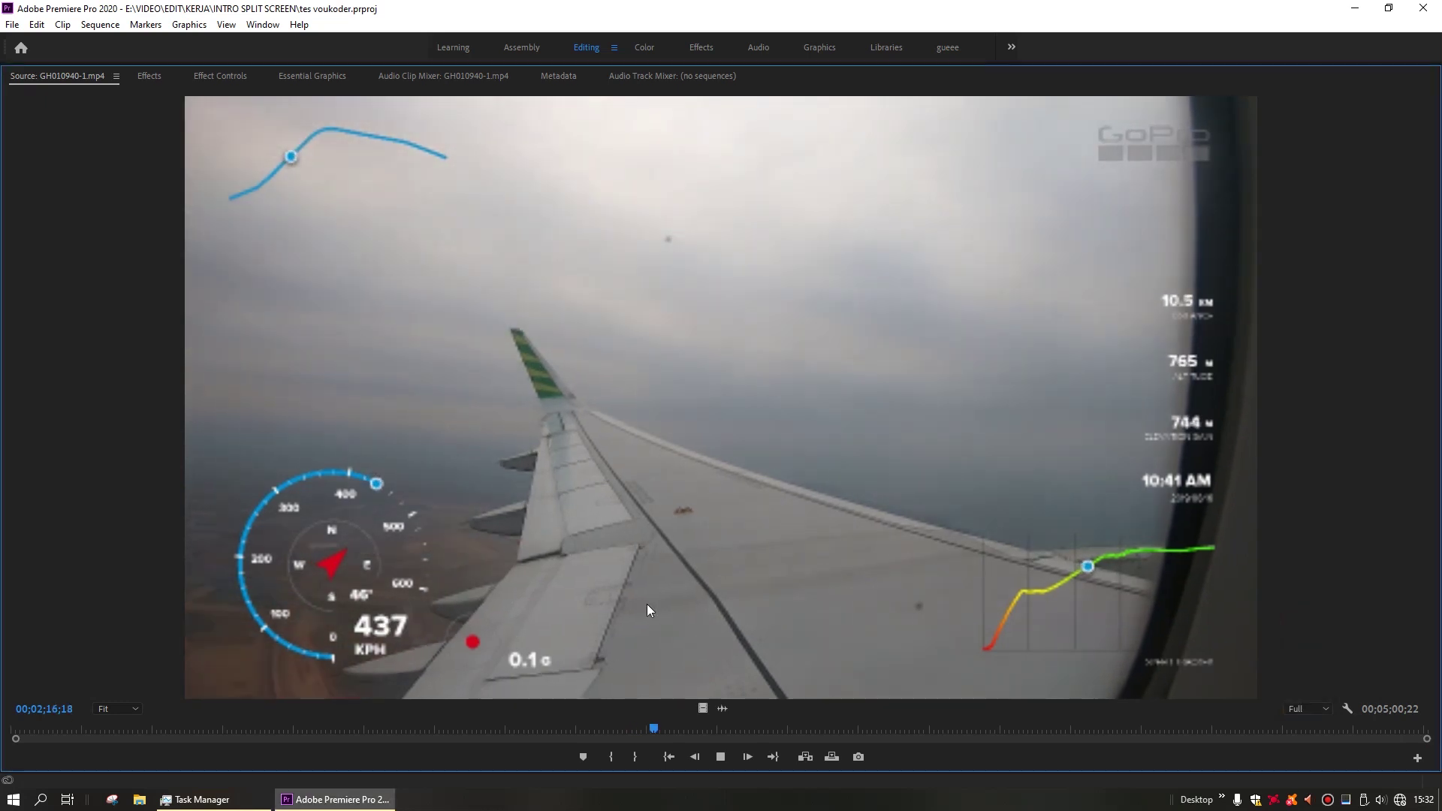
pyautogui.press('`')
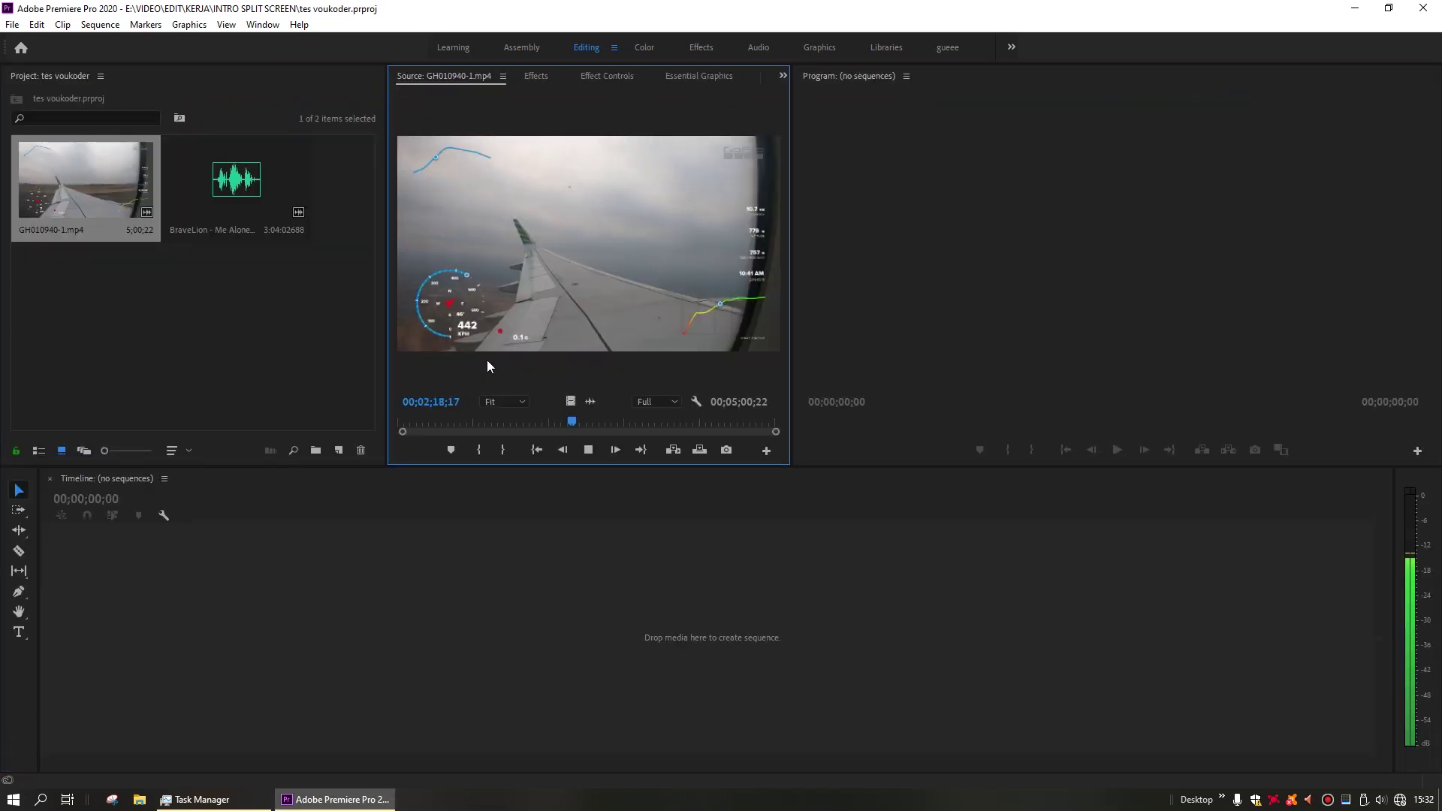
pyautogui.click(590, 450)
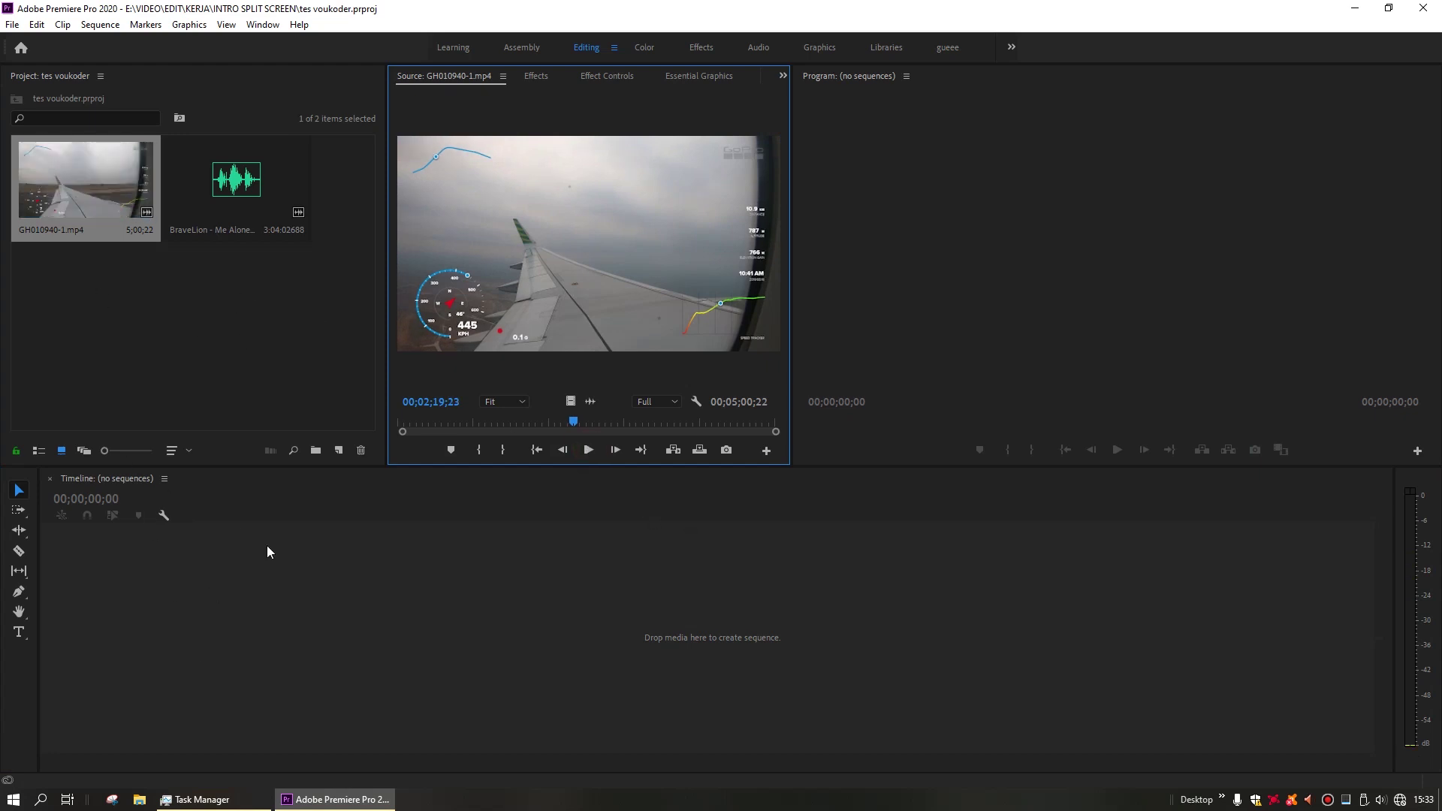
# Create a new sequence from the GH010940-1.mp4 clip.
pyautogui.rightClick(75, 176)
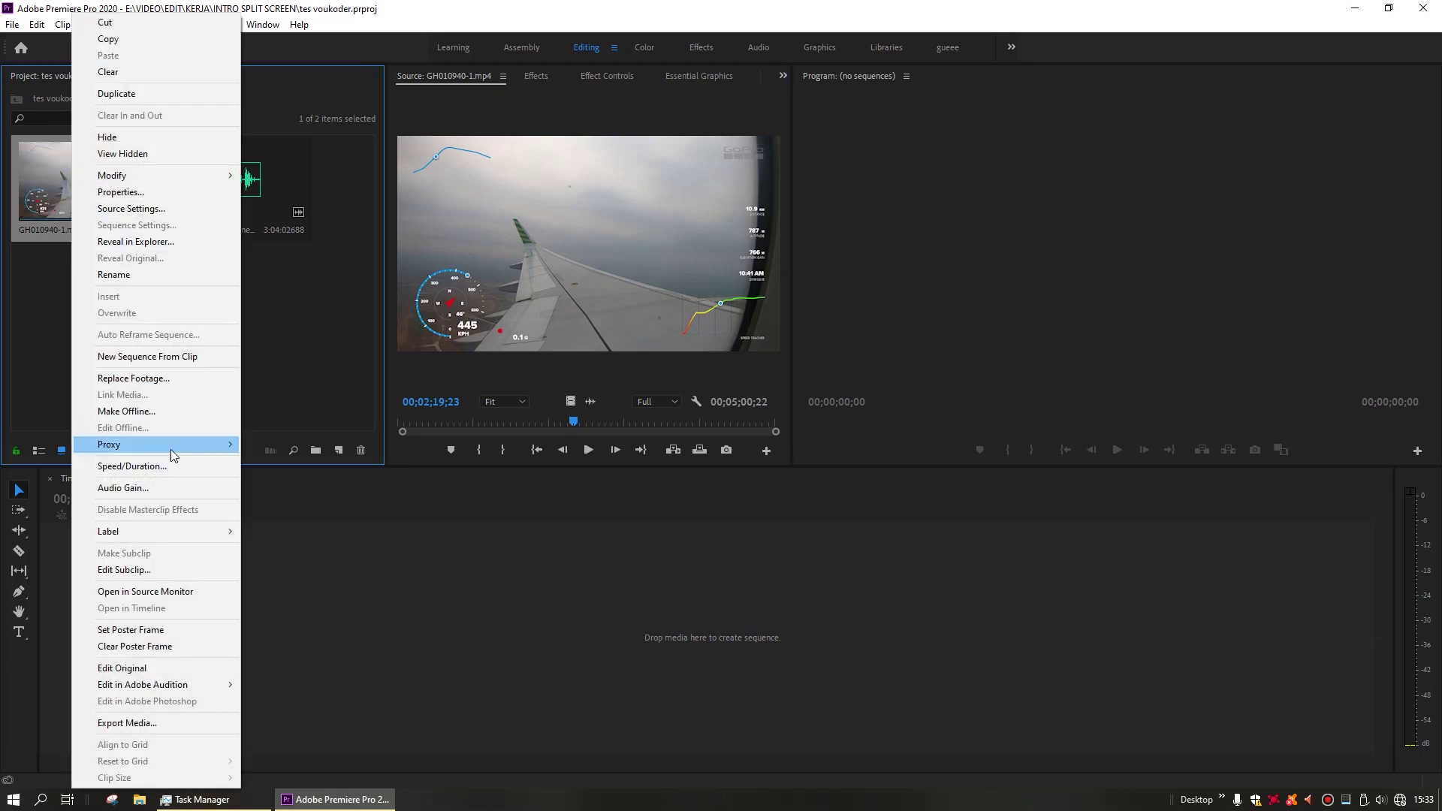
pyautogui.click(116, 364)
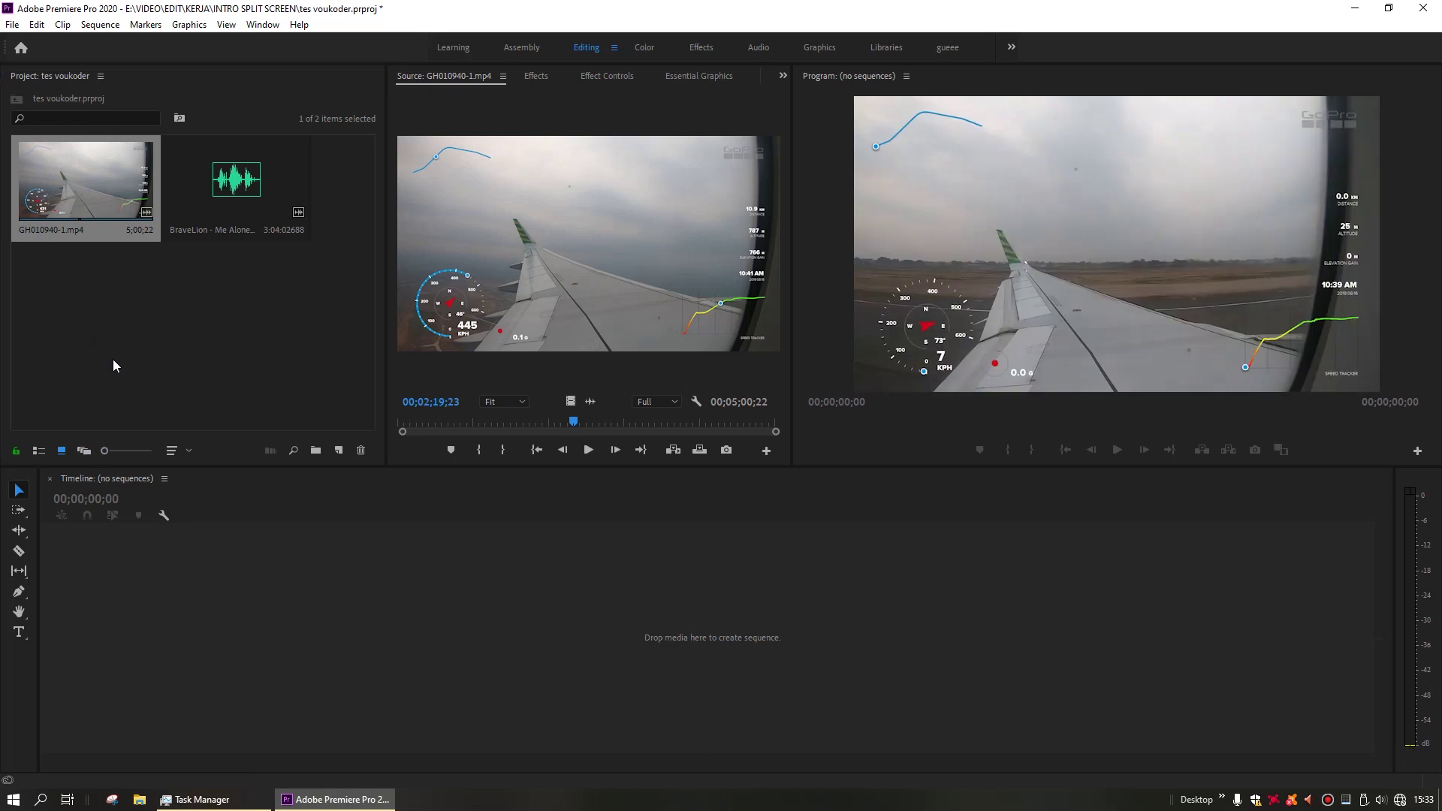
# Add the BraveLion audio to track A2 from the sequence start and move the playhead to 00;04;57;16.
pyautogui.rightClick(63, 173)
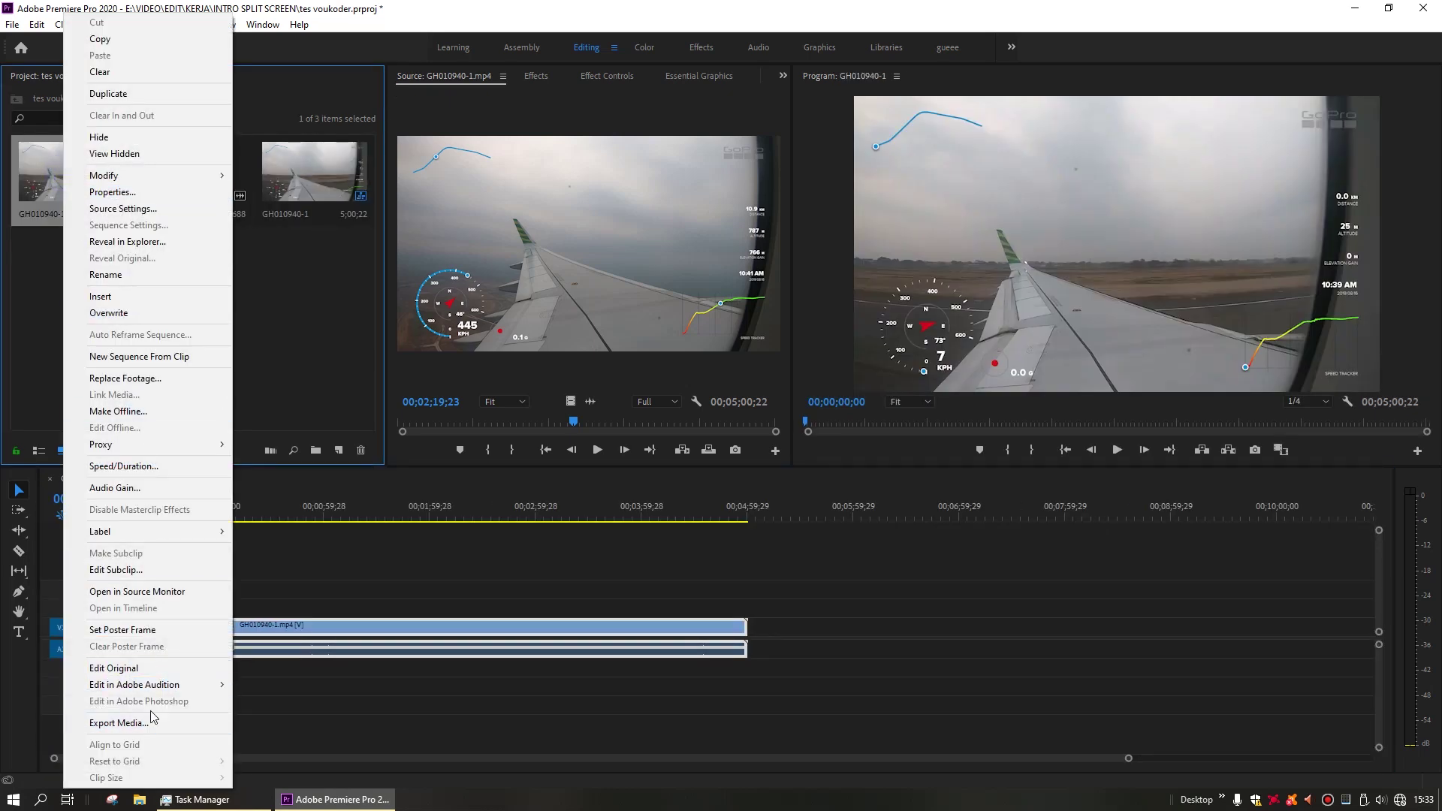
pyautogui.click(250, 335)
pyautogui.press('space')
pyautogui.moveTo(193, 181); pyautogui.dragTo(218, 678)
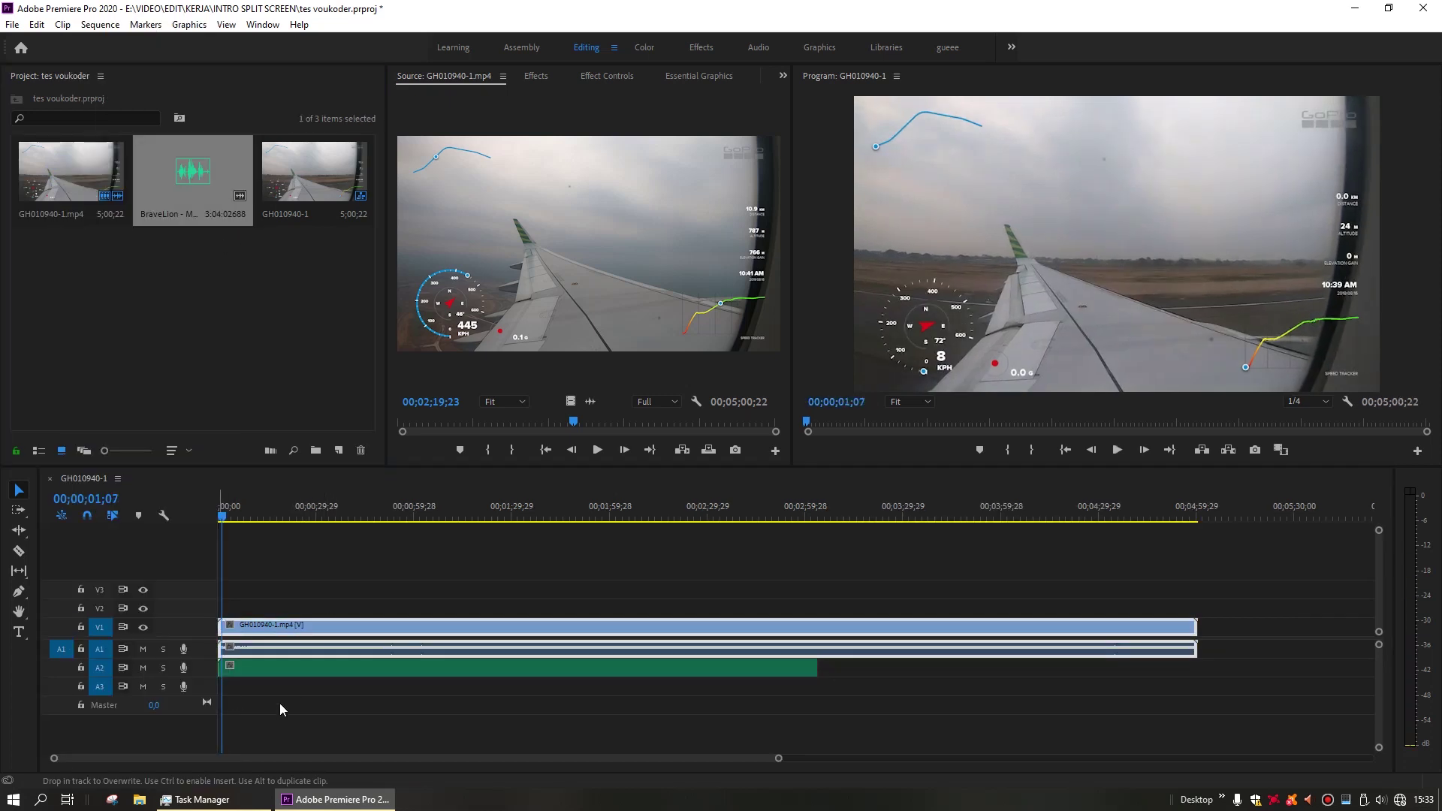
pyautogui.moveTo(1189, 506); pyautogui.dragTo(1192, 513)
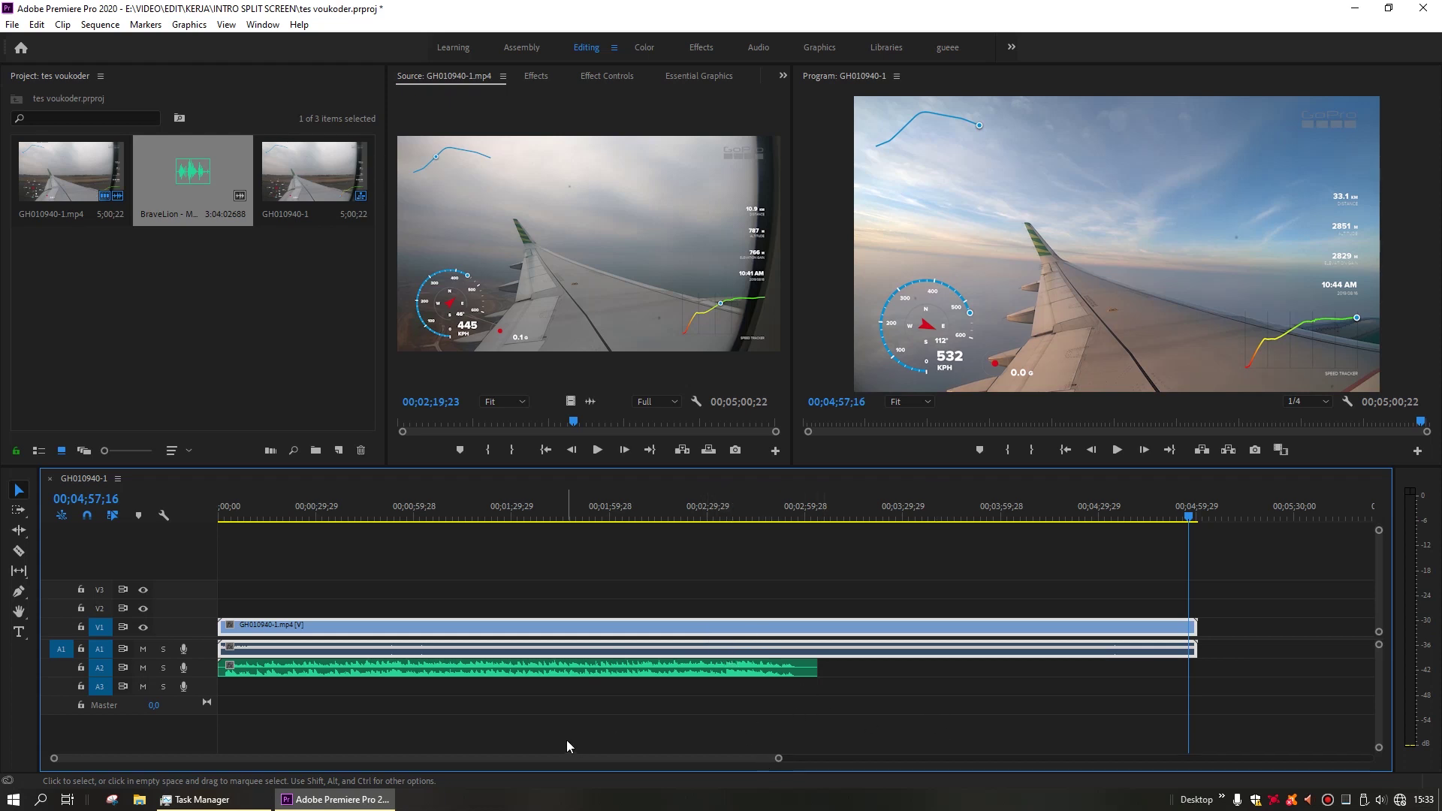
pyautogui.click(481, 719)
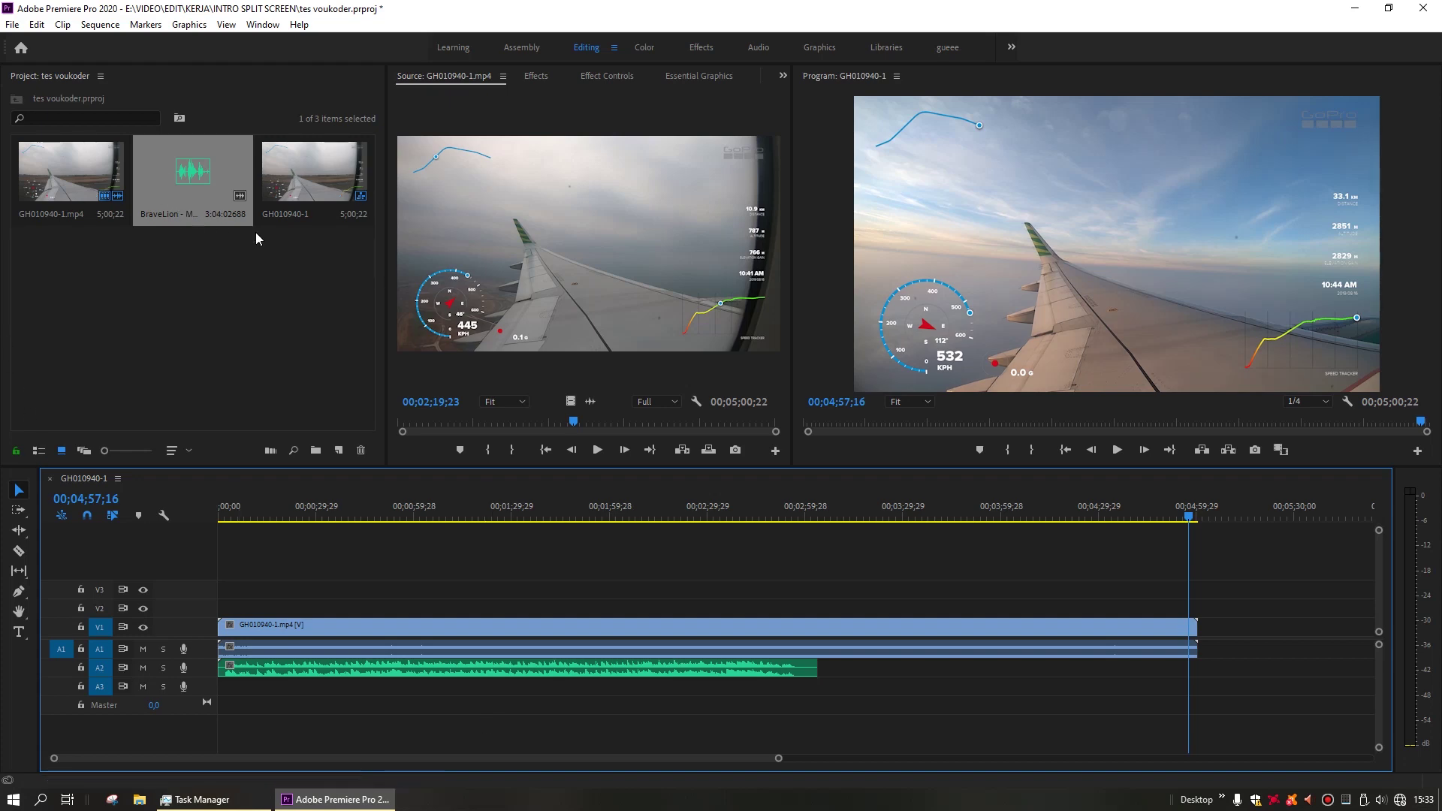
# Rename the GH010940-1 sequence as "tes tanpa voukoder".
pyautogui.rightClick(297, 179)
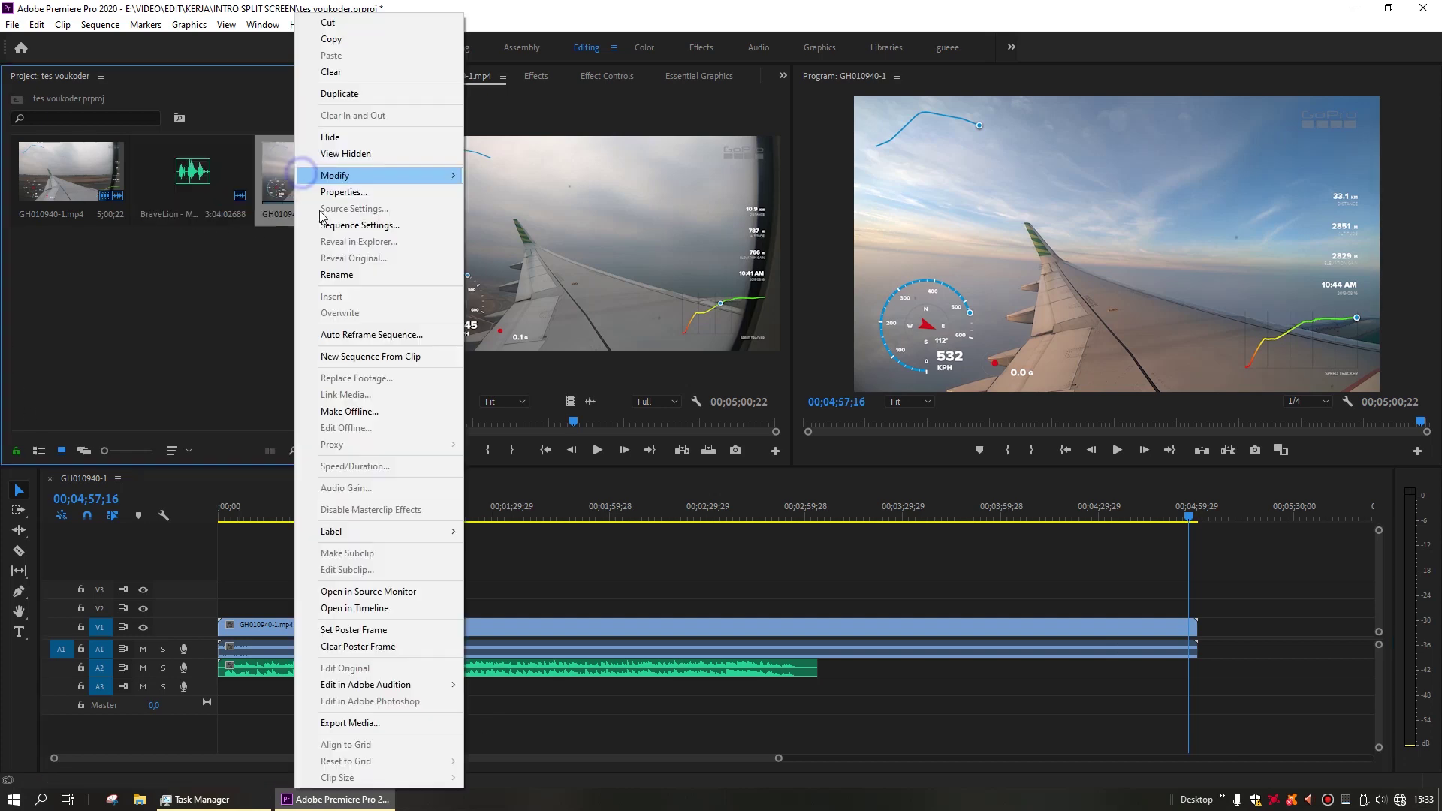
pyautogui.click(338, 274)
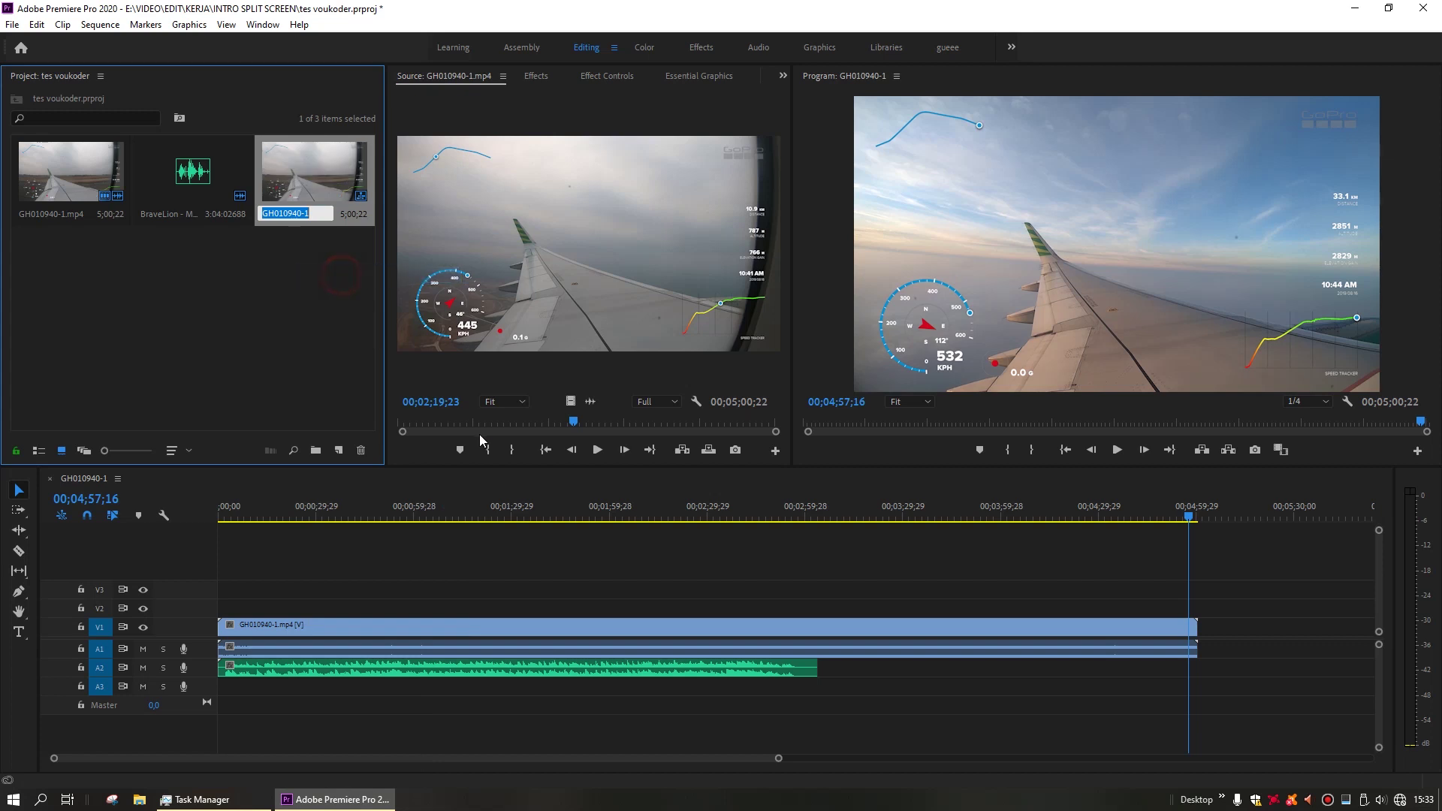
pyautogui.write('te')
pyautogui.write('s tanpa voukoder')
pyautogui.click(277, 345)
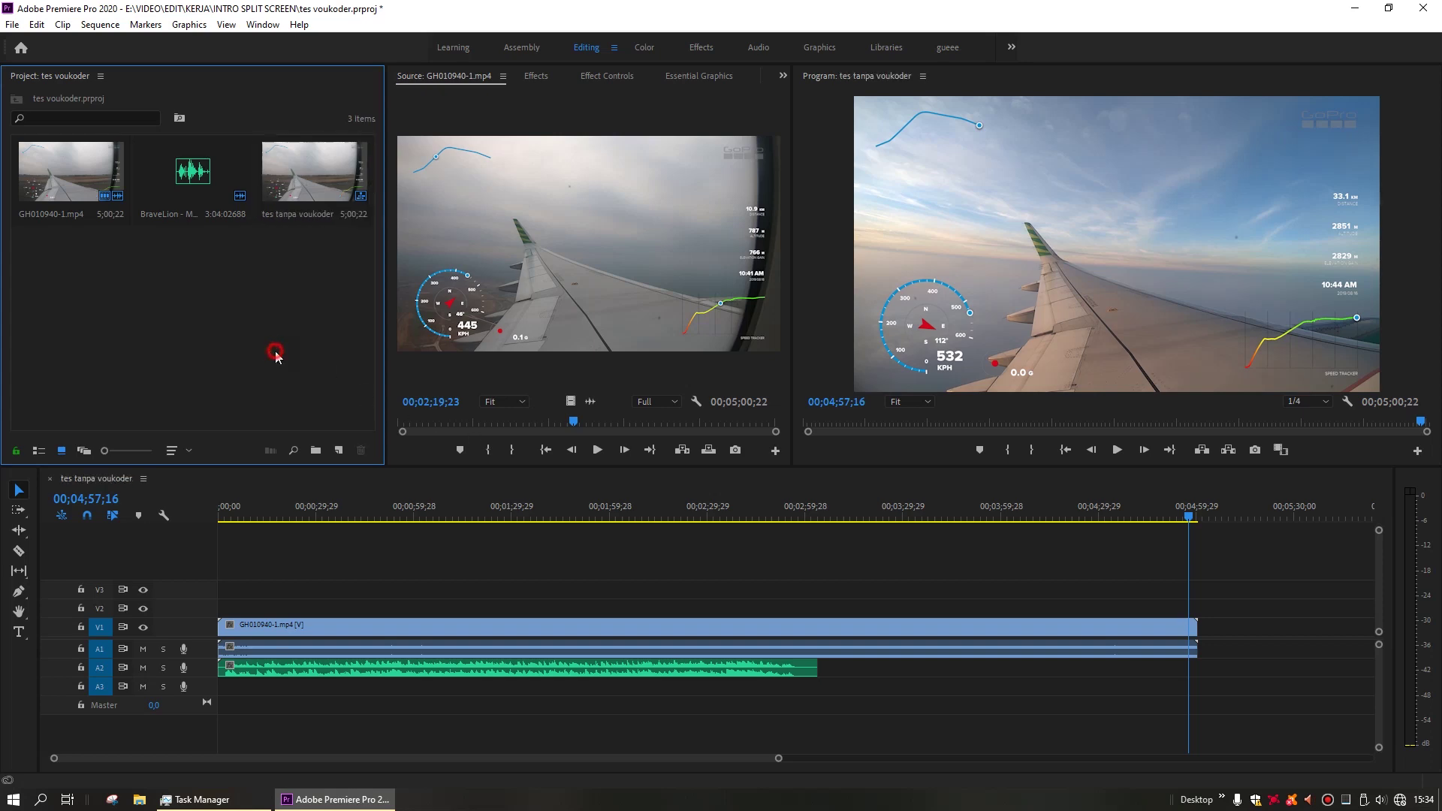
# Duplicate the "tes tanpa voukoder" sequence and rename the copy as "tes dengan voukoder".
pyautogui.rightClick(278, 167)
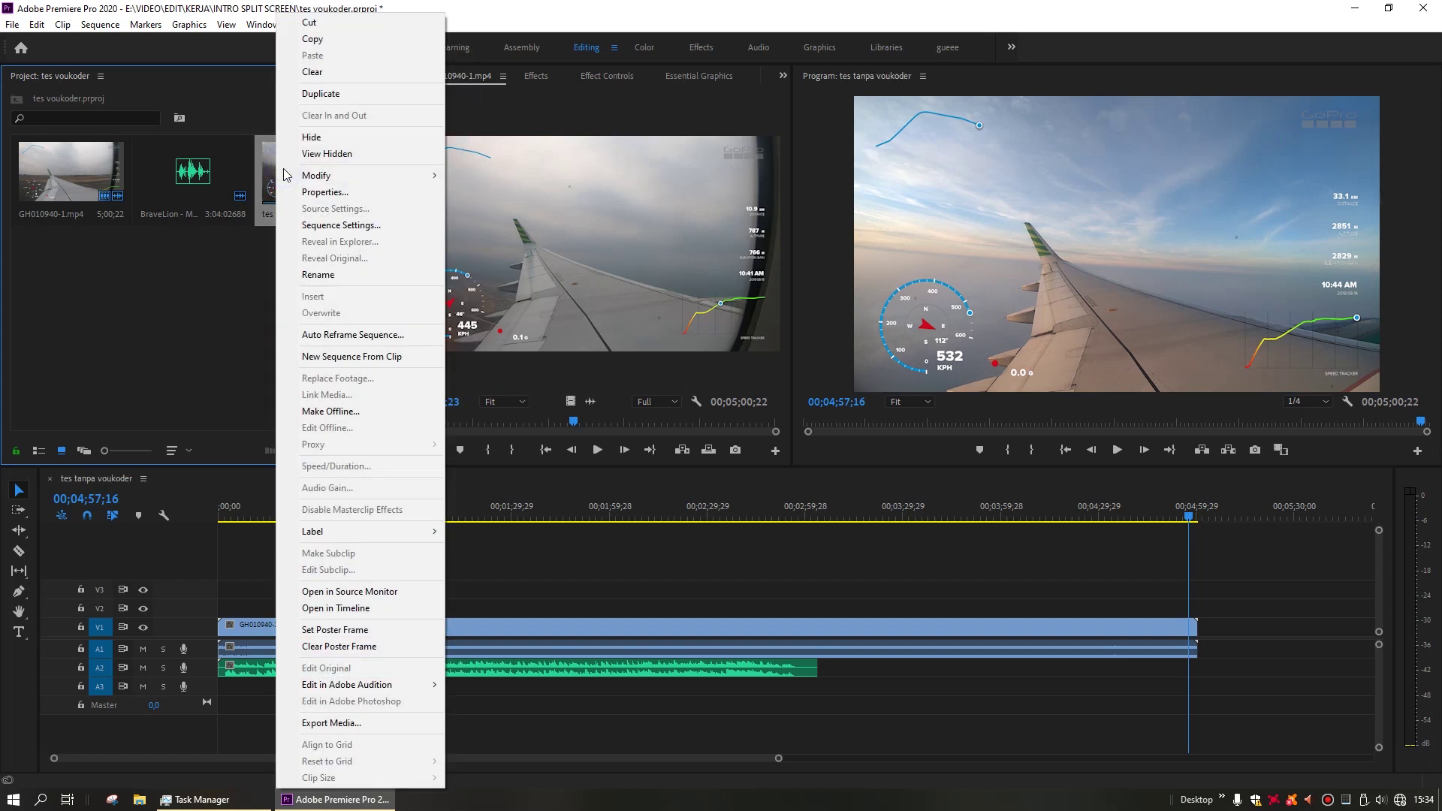
pyautogui.click(317, 95)
pyautogui.rightClick(79, 262)
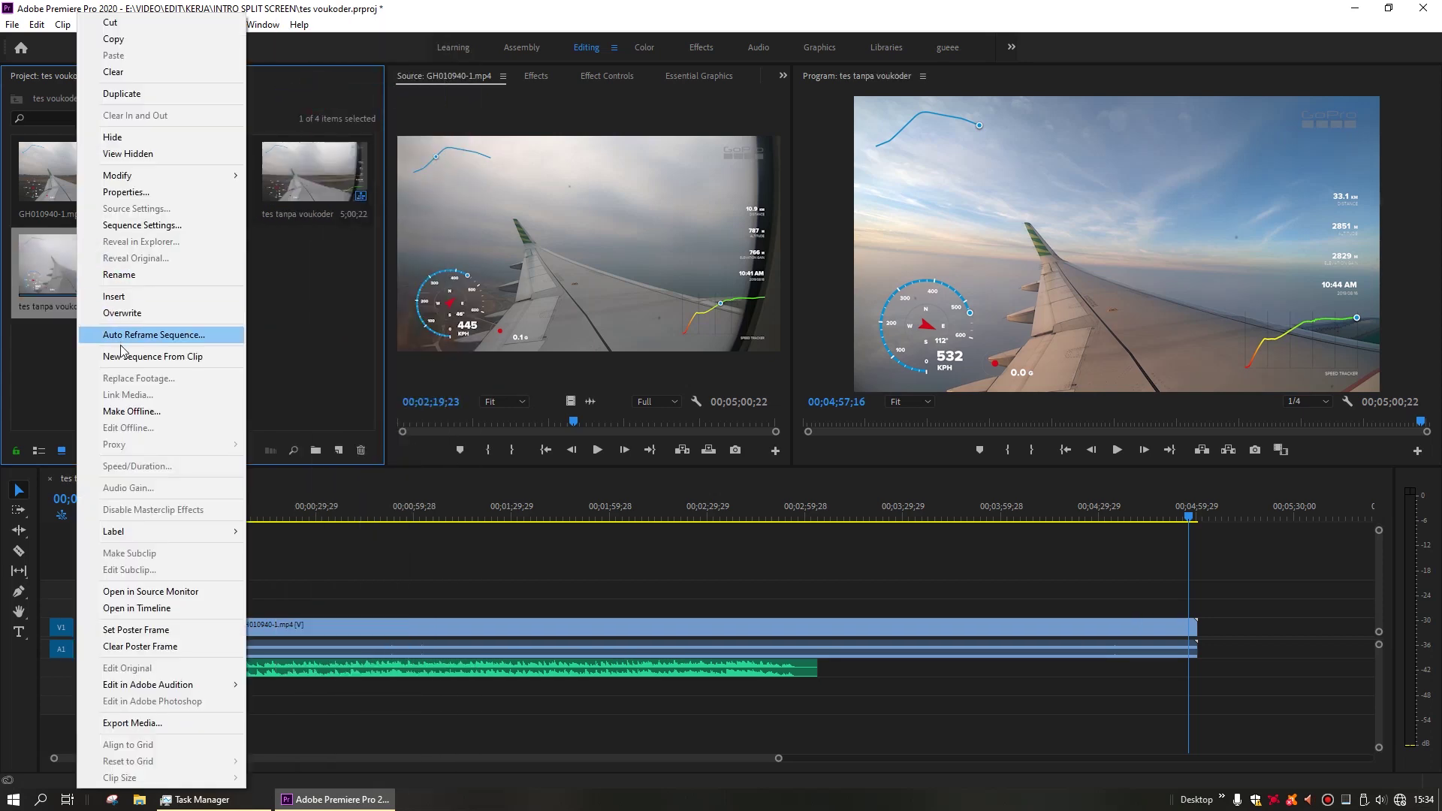
pyautogui.click(136, 281)
pyautogui.press('End')
pyautogui.press('BackSpace')
pyautogui.press('BackSpace')
pyautogui.press('BackSpace')
pyautogui.press('BackSpace')
pyautogui.press('BackSpace')
pyautogui.press('BackSpace')
pyautogui.press('BackSpace')
pyautogui.press('BackSpace')
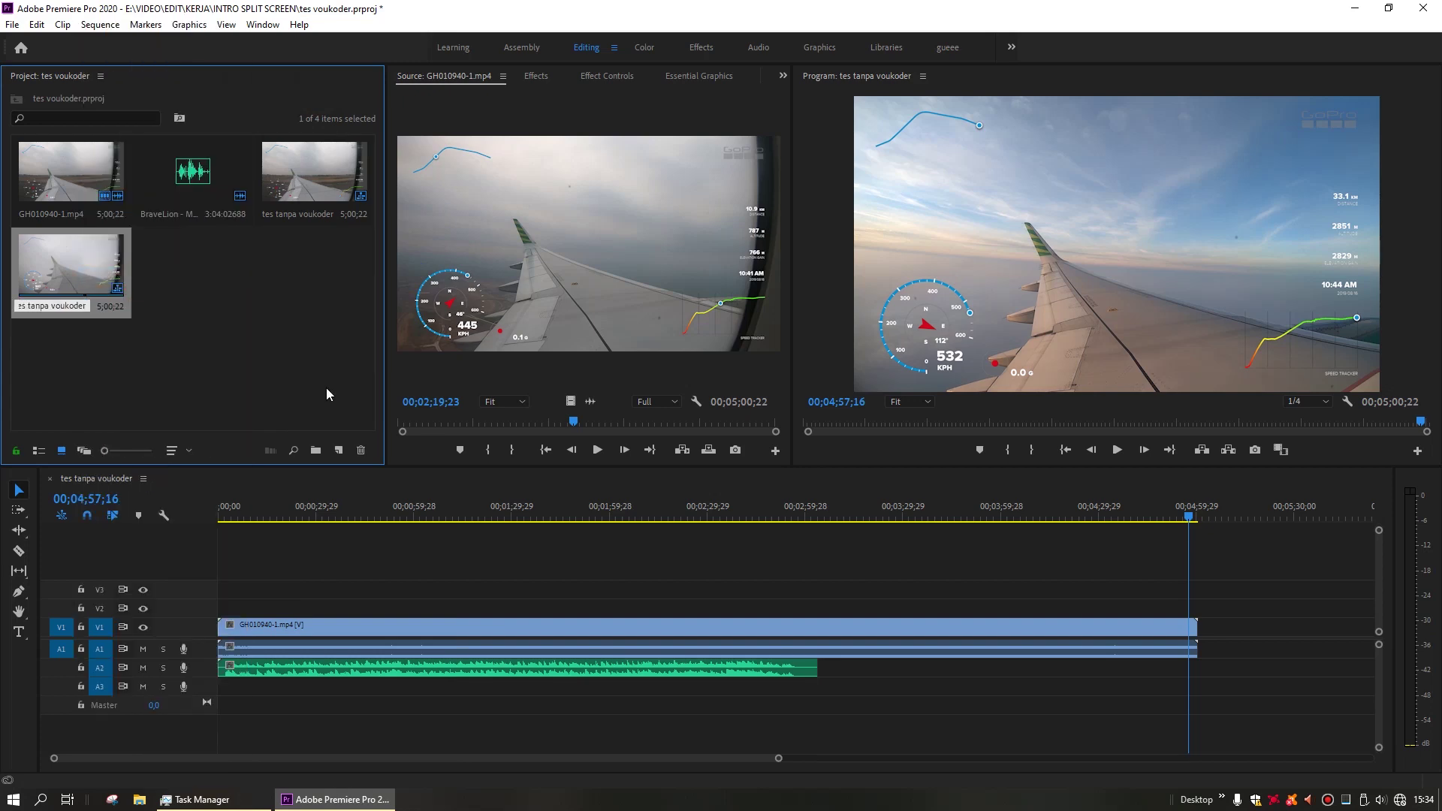
pyautogui.press('BackSpace')
pyautogui.press('BackSpace')
pyautogui.press('BackSpace')
pyautogui.press('BackSpace')
pyautogui.press('BackSpace')
pyautogui.write('dengan')
# Launch Adobe Media Encoder 2020 and return to Premiere Pro once its queue window is open.
pyautogui.click(1222, 800)
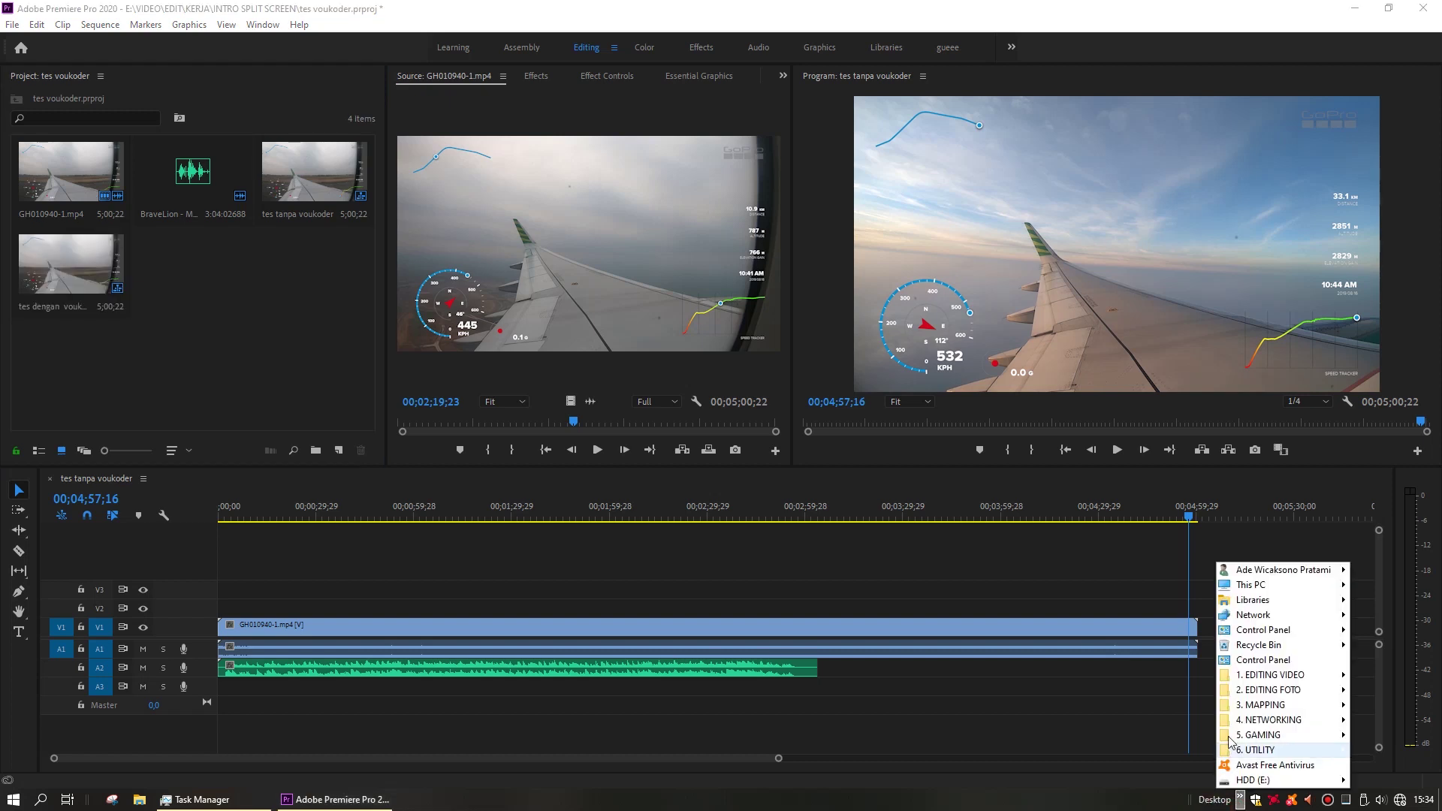
pyautogui.moveTo(1261, 683)
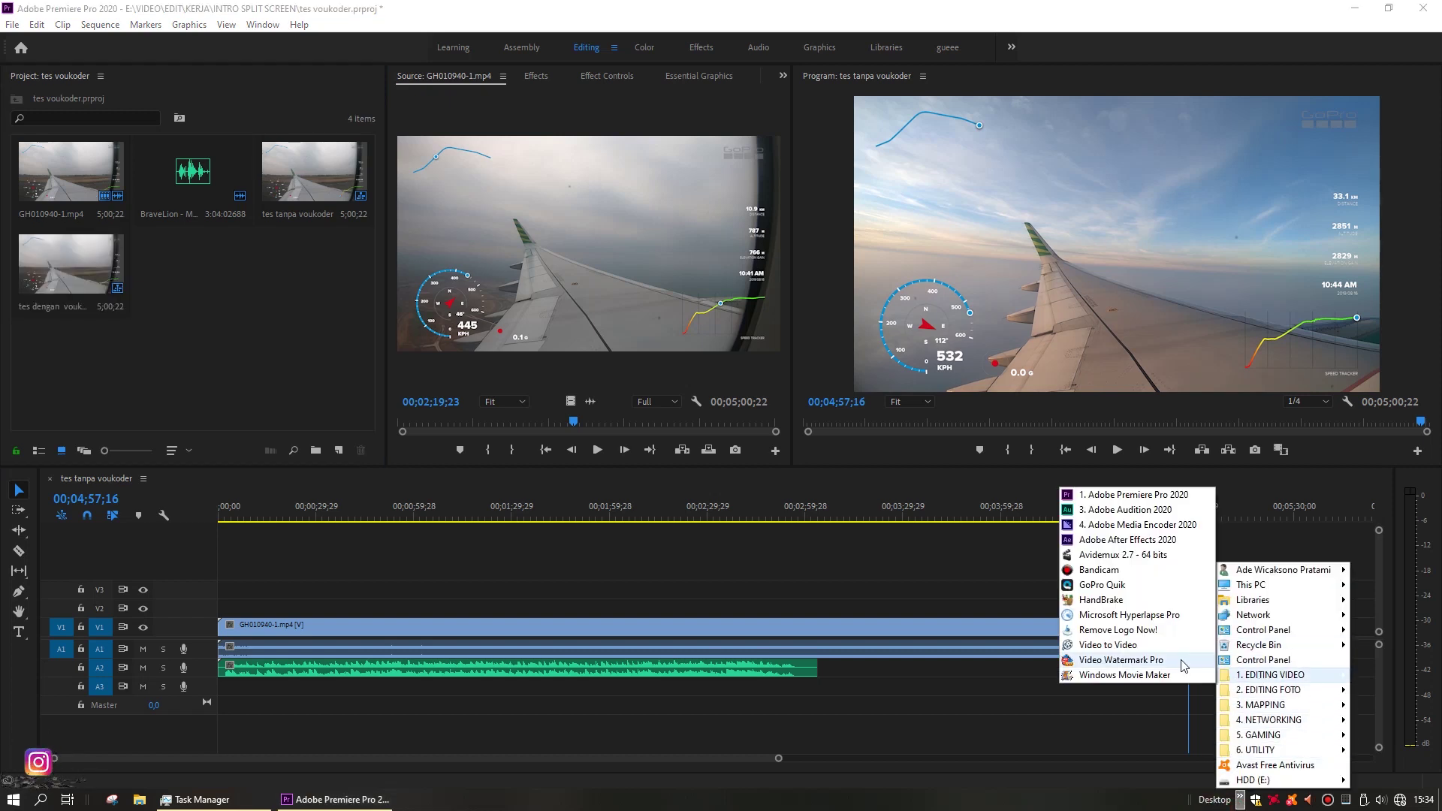
pyautogui.moveTo(1128, 528); pyautogui.dragTo(1128, 527)
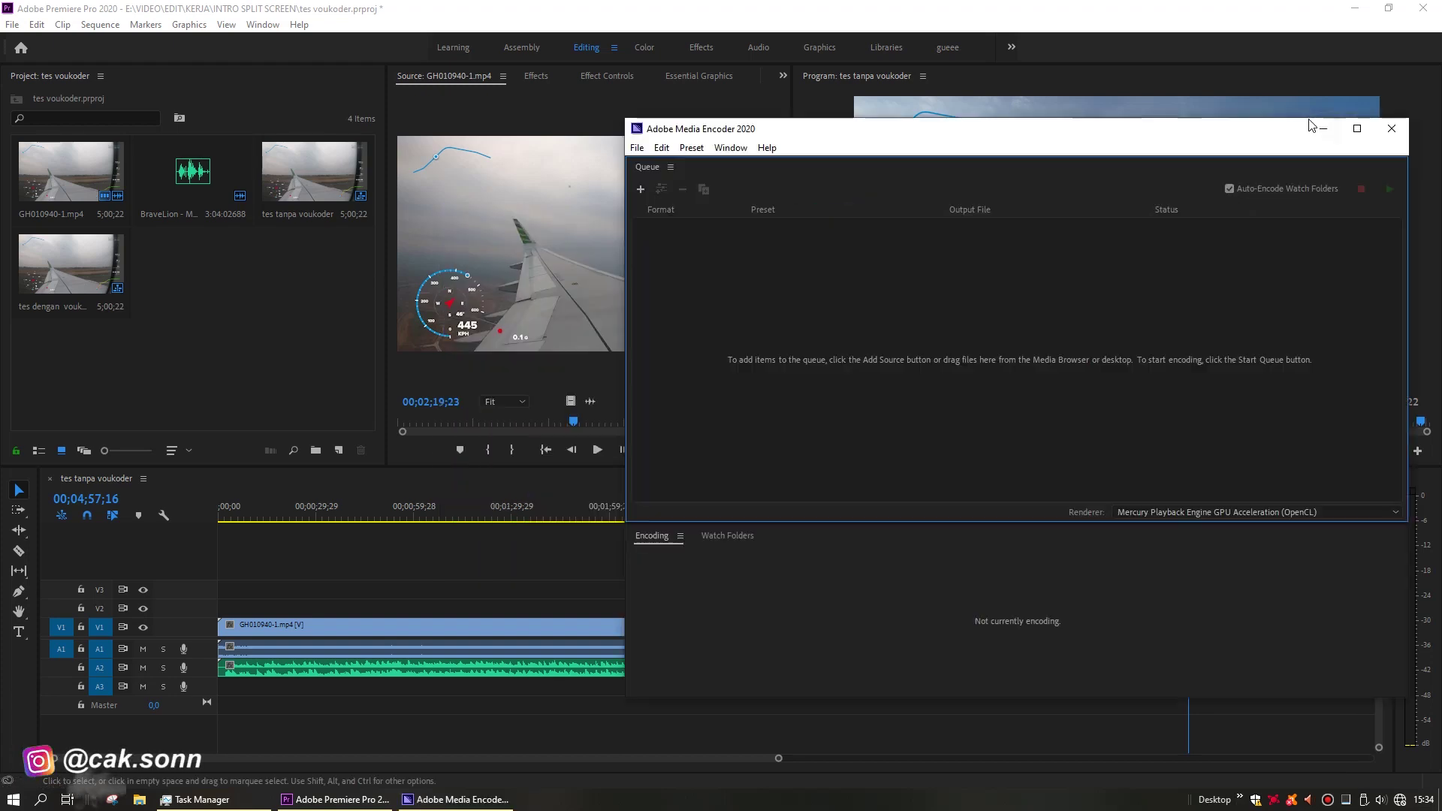
pyautogui.click(228, 339)
# Open the export settings for the "tes tanpa voukoder" sequence and match its basic video settings to the source.
pyautogui.rightClick(302, 176)
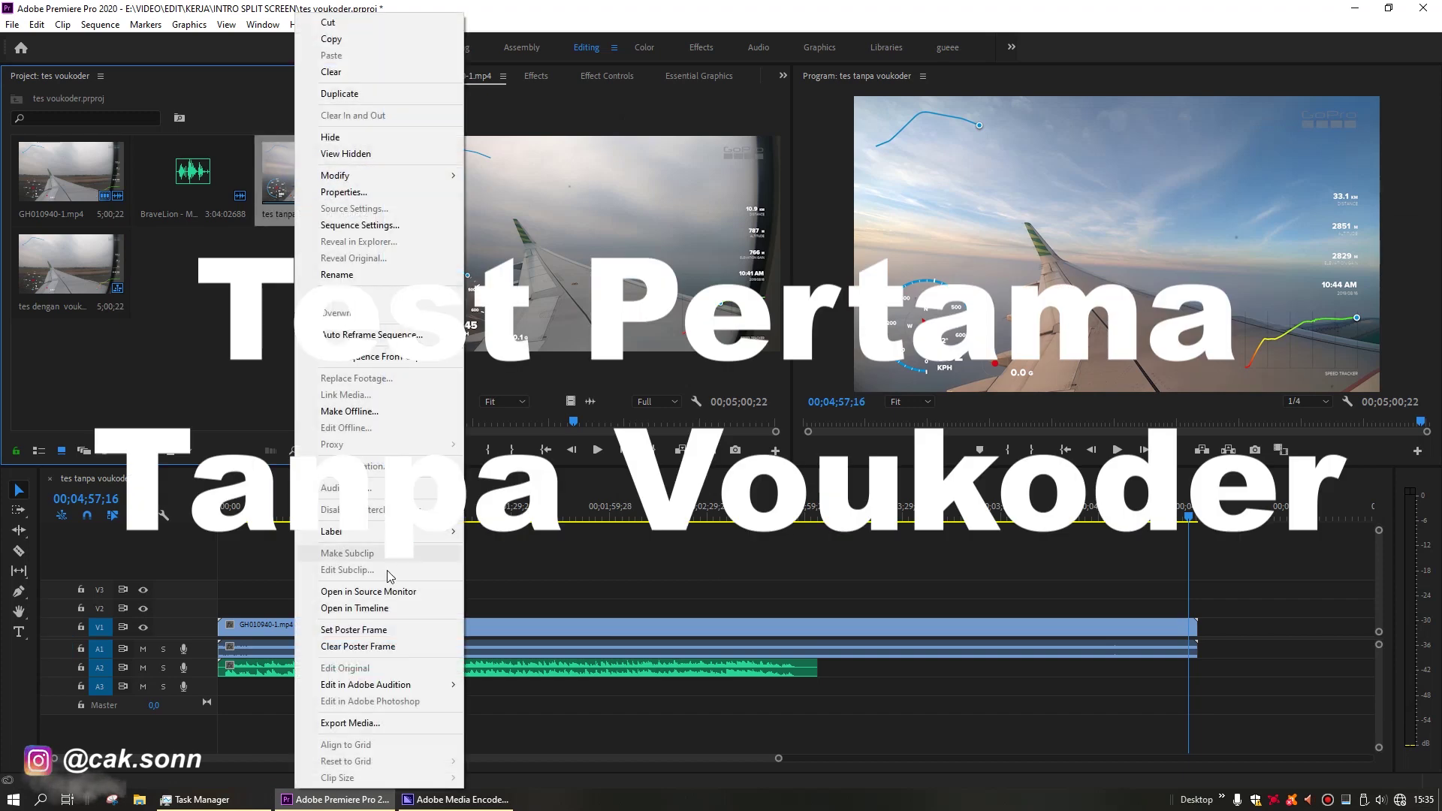
pyautogui.click(350, 723)
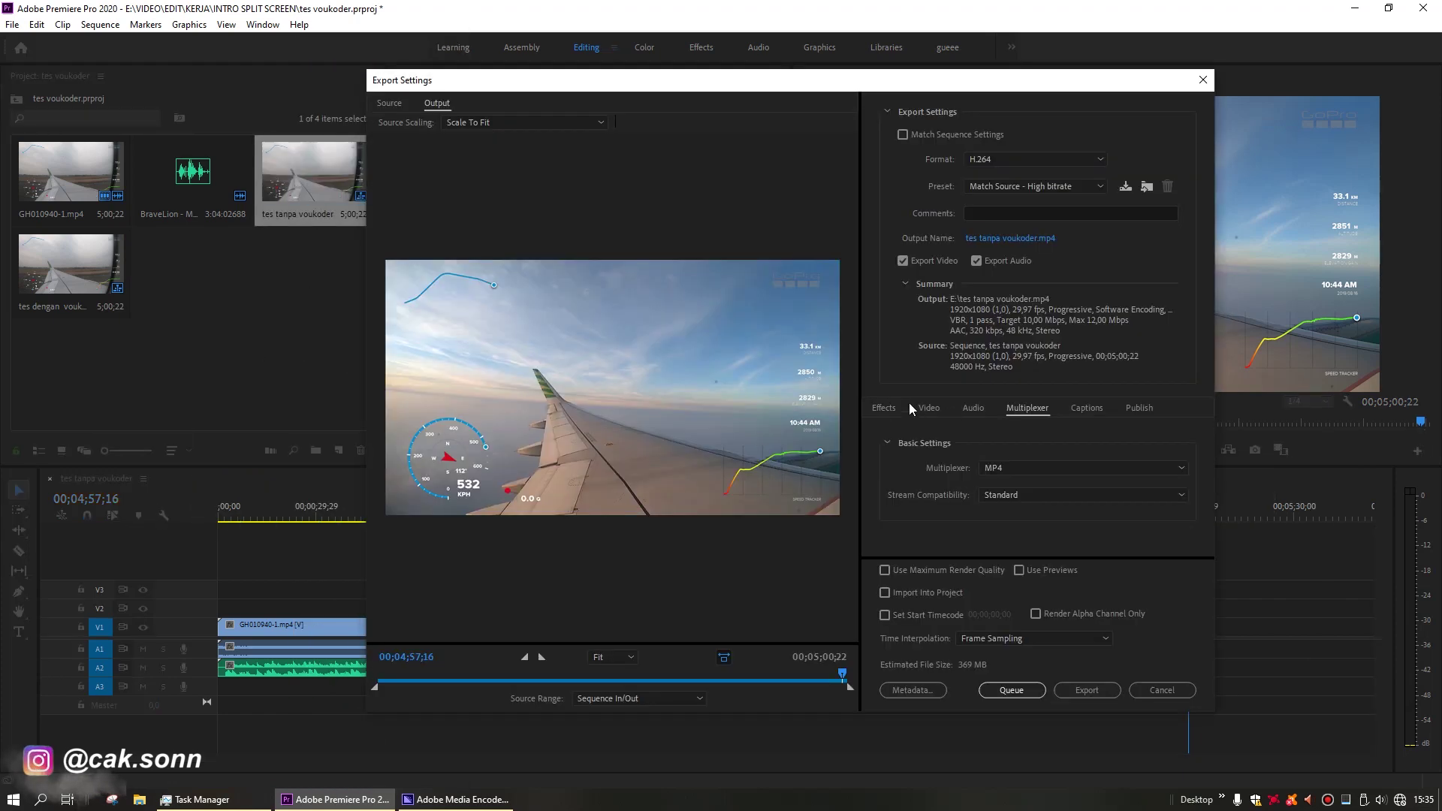
pyautogui.click(929, 408)
pyautogui.click(1148, 454)
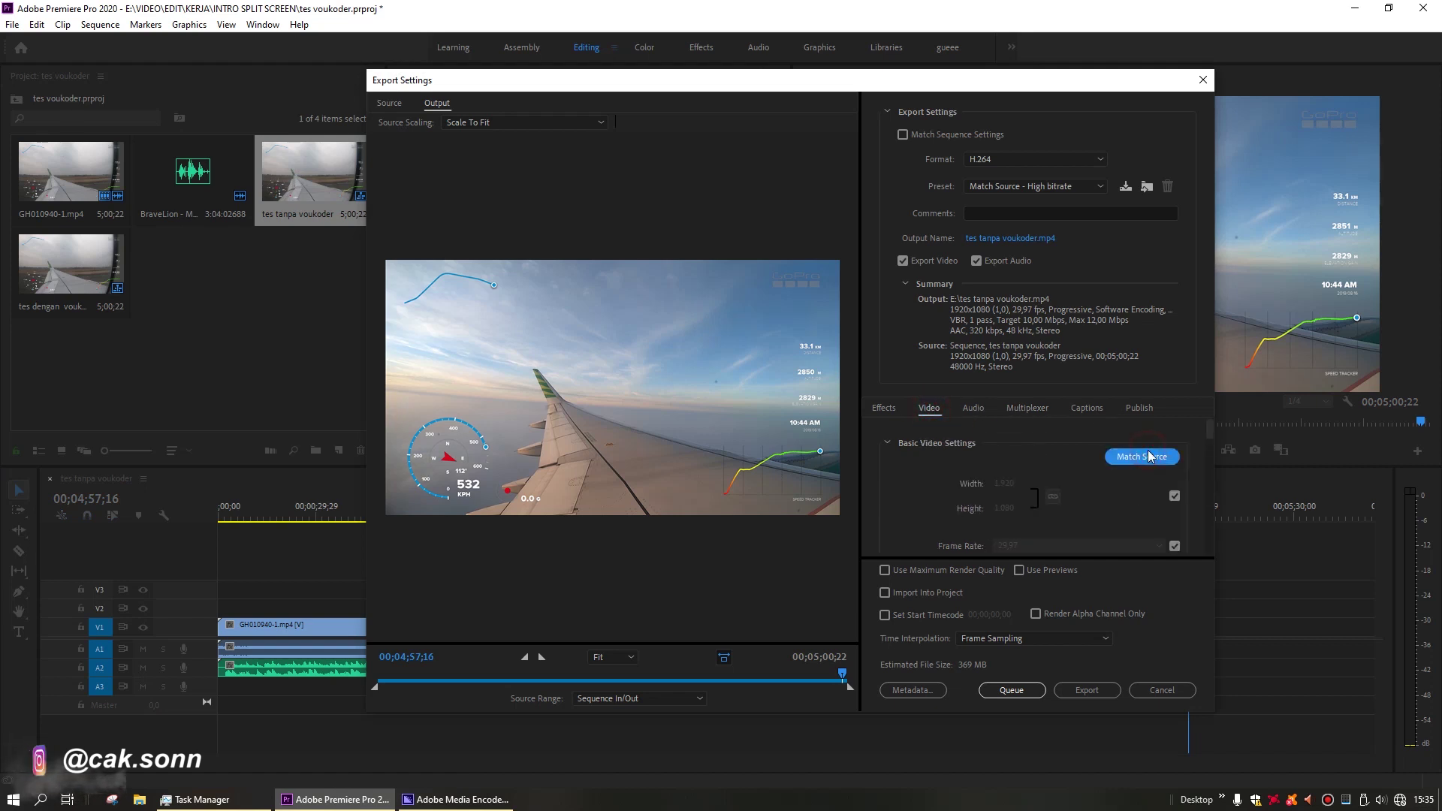
pyautogui.moveTo(1208, 431)
pyautogui.mouseDown()
pyautogui.moveTo(1218, 469)
pyautogui.moveTo(1223, 453)
pyautogui.mouseUp()
# Choose the H.264 export format with the Match Source - High bitrate preset.
pyautogui.click(1021, 159)
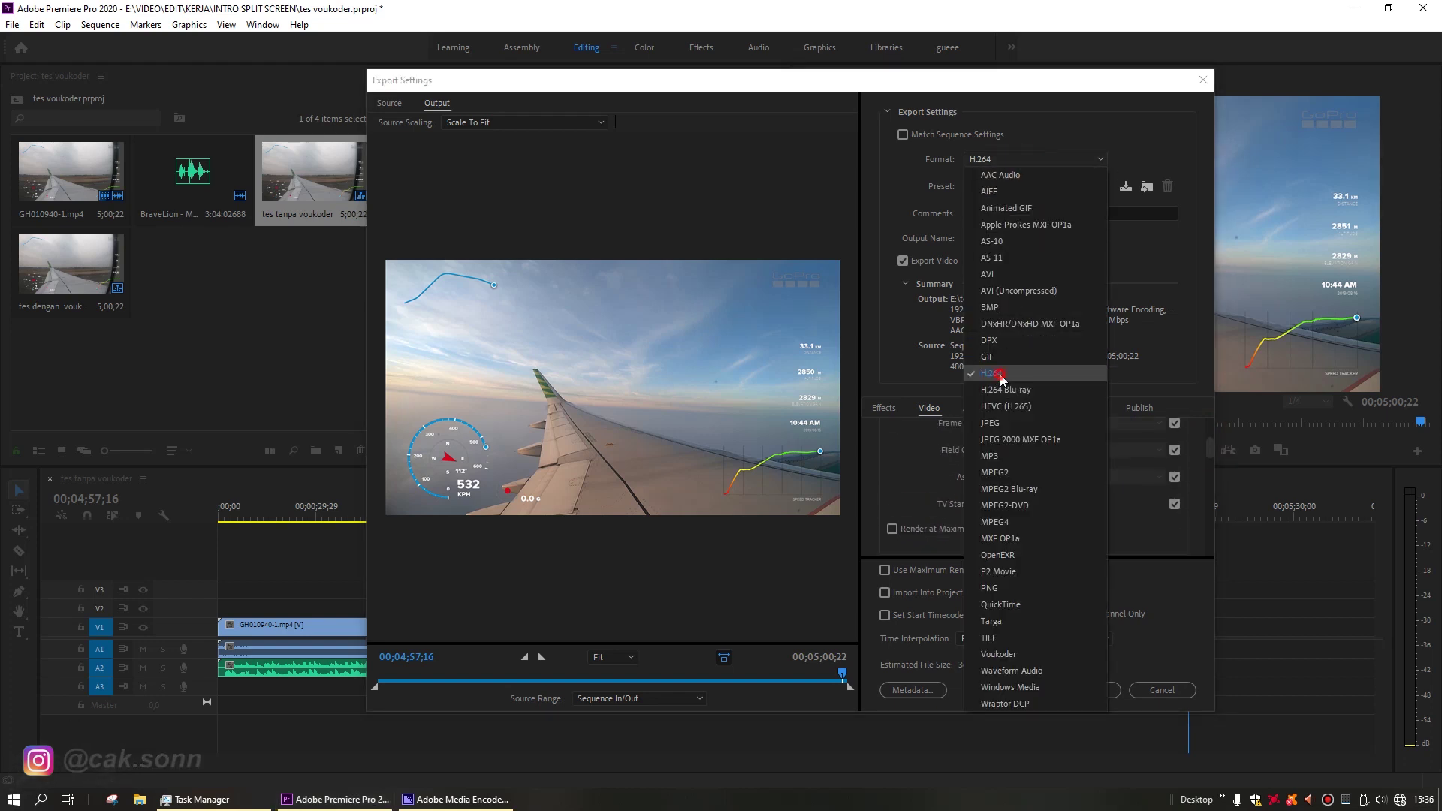
pyautogui.click(999, 374)
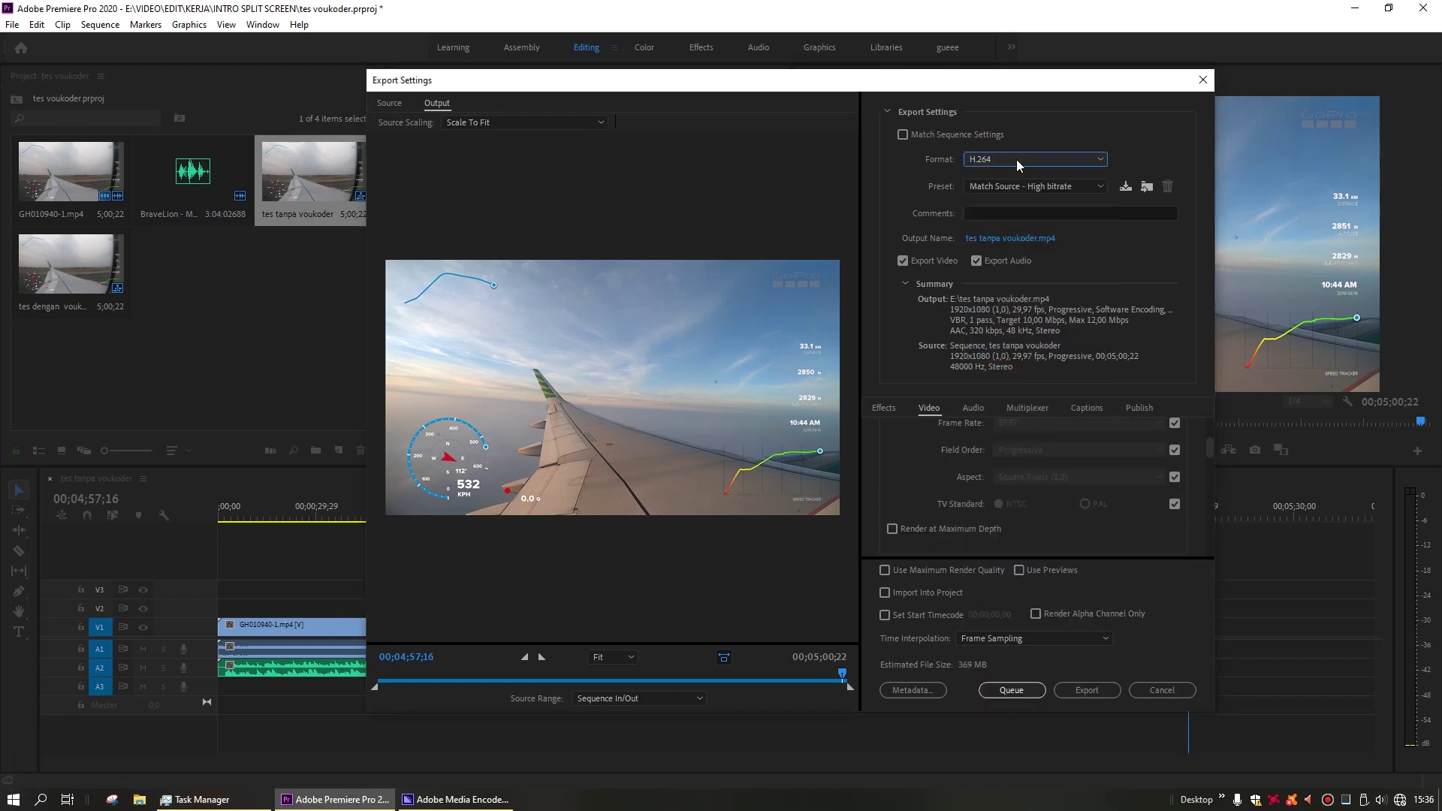
pyautogui.click(1090, 188)
pyautogui.click(1036, 204)
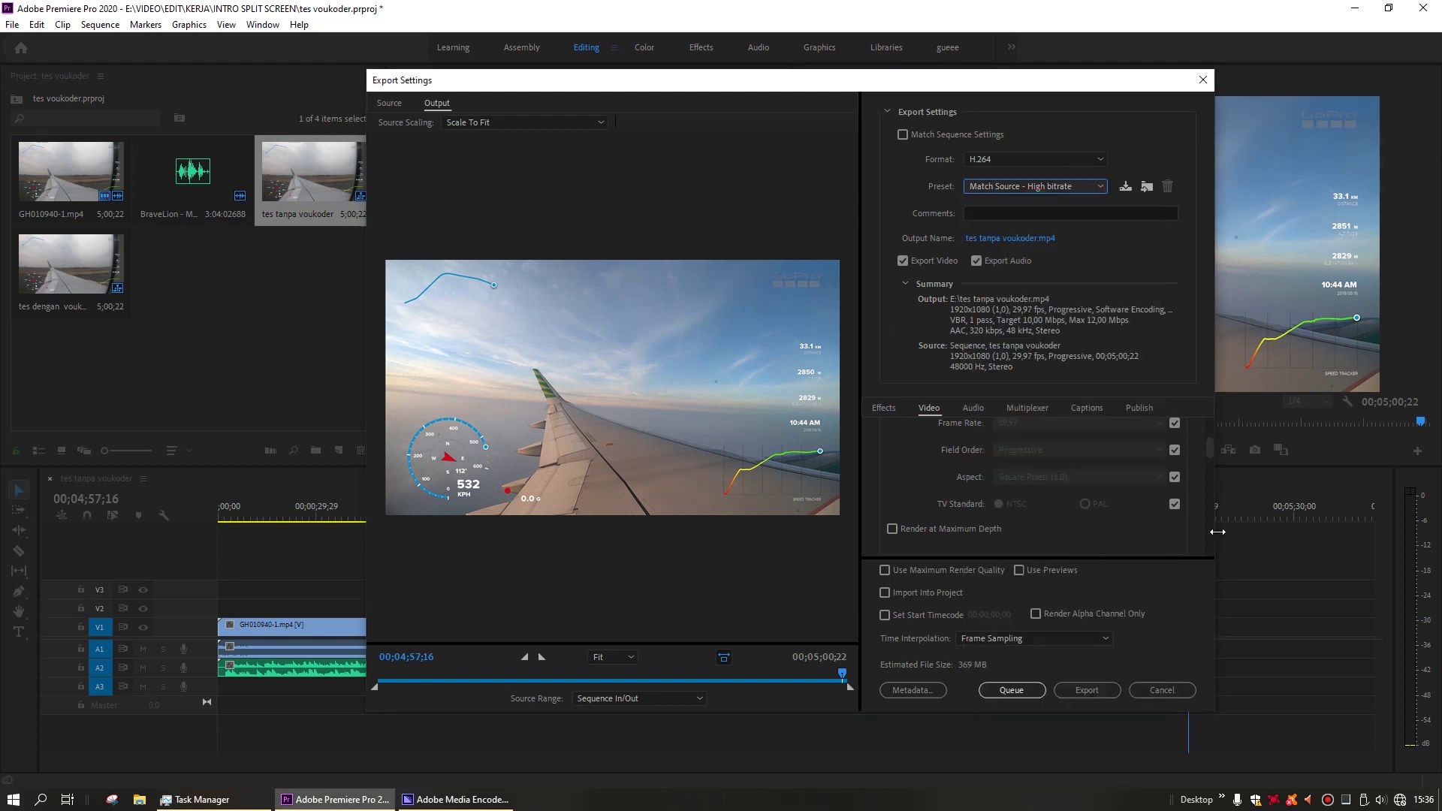
# Set the bitrate encoding of the H.264 export to CBR.
pyautogui.moveTo(1212, 448); pyautogui.dragTo(1226, 528)
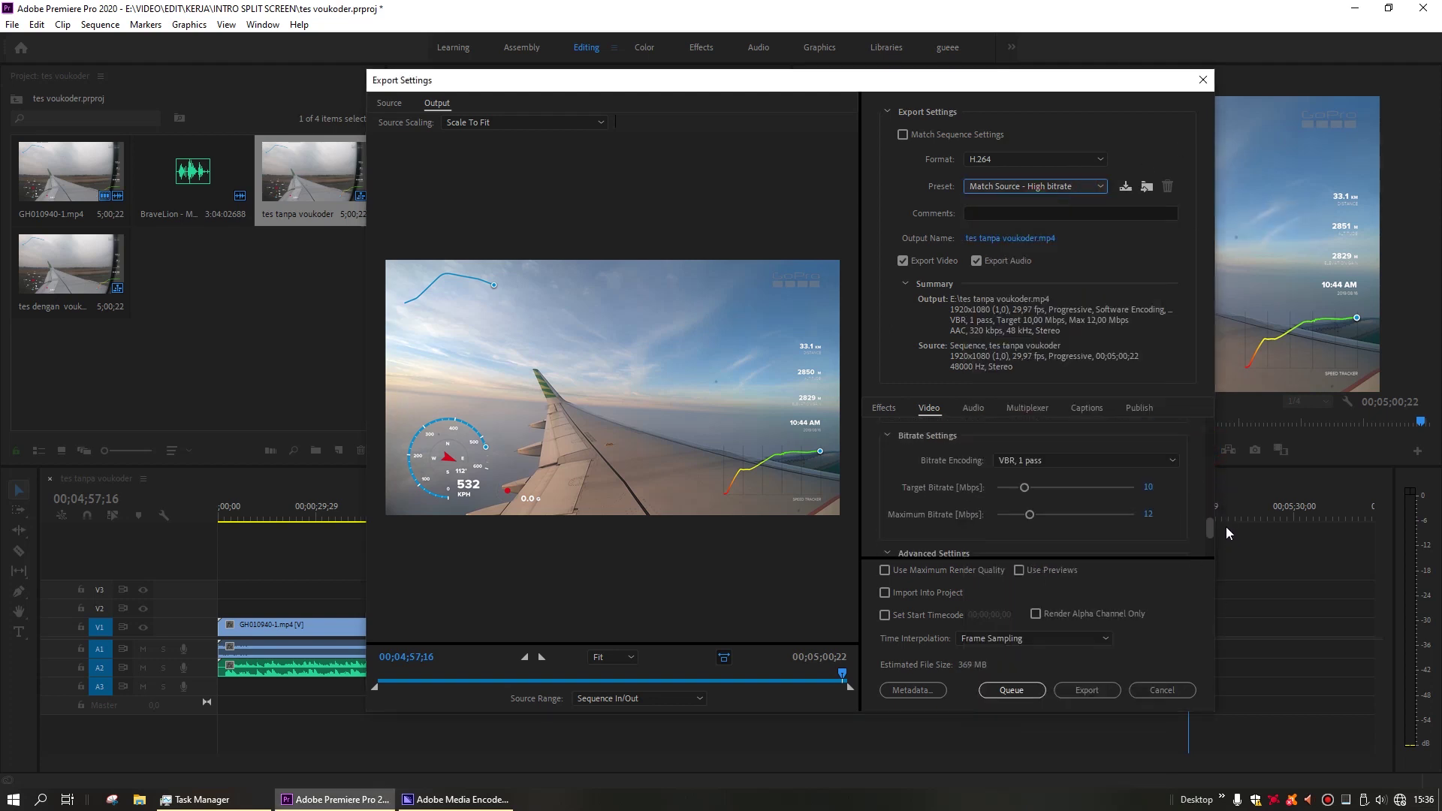
pyautogui.click(1087, 459)
pyautogui.click(1084, 506)
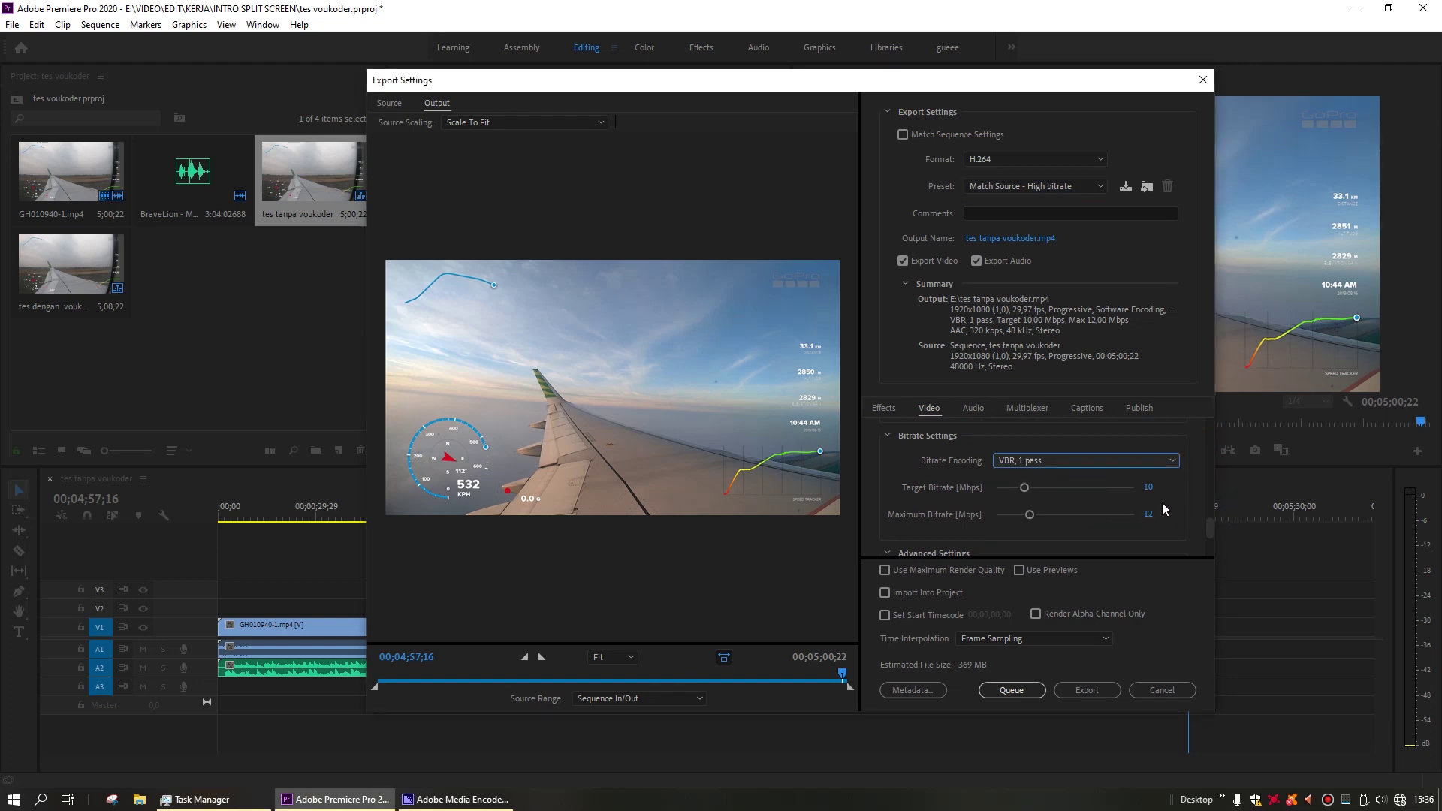
pyautogui.click(1124, 462)
pyautogui.click(1107, 507)
pyautogui.click(1089, 461)
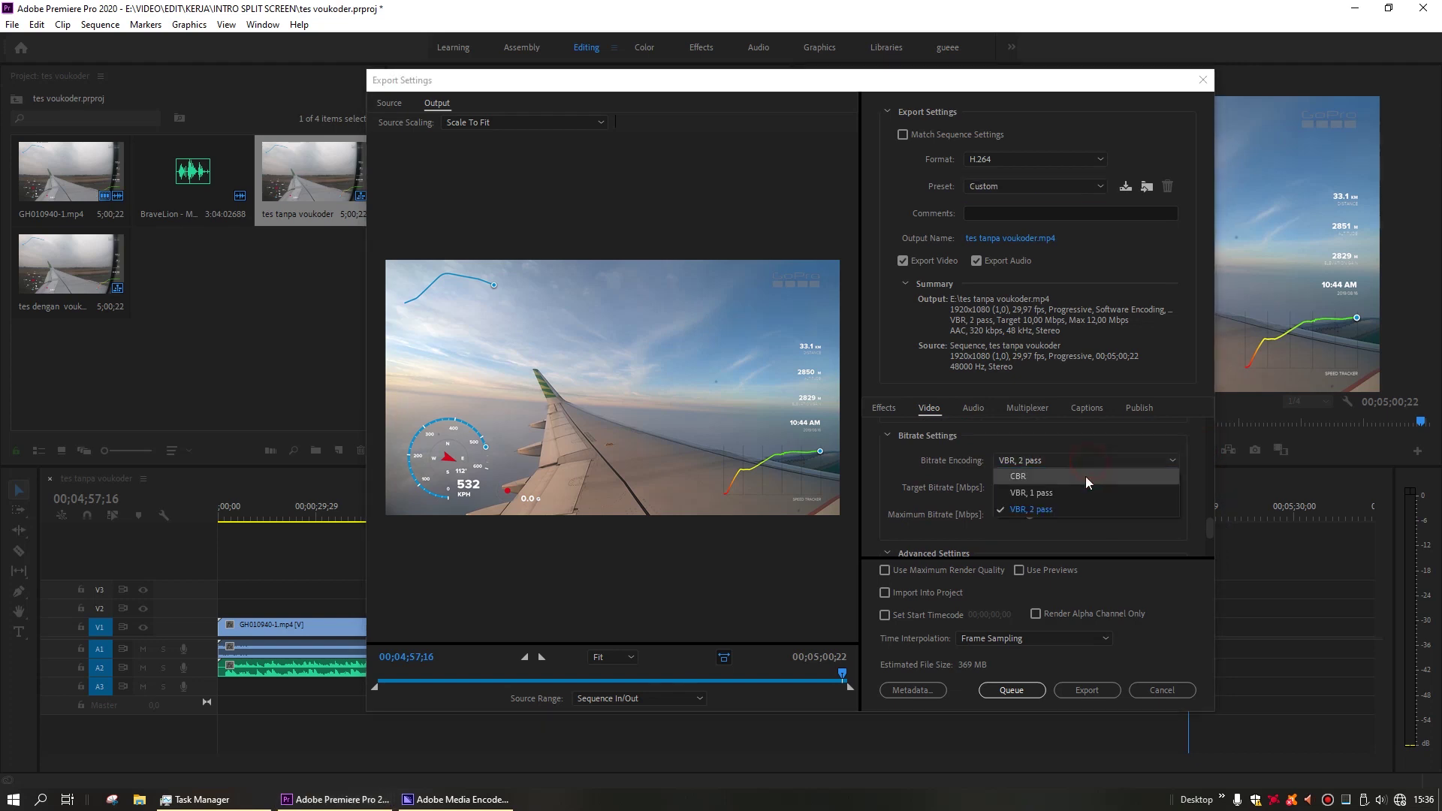
pyautogui.click(1092, 502)
pyautogui.press('Up')
pyautogui.press('Up')
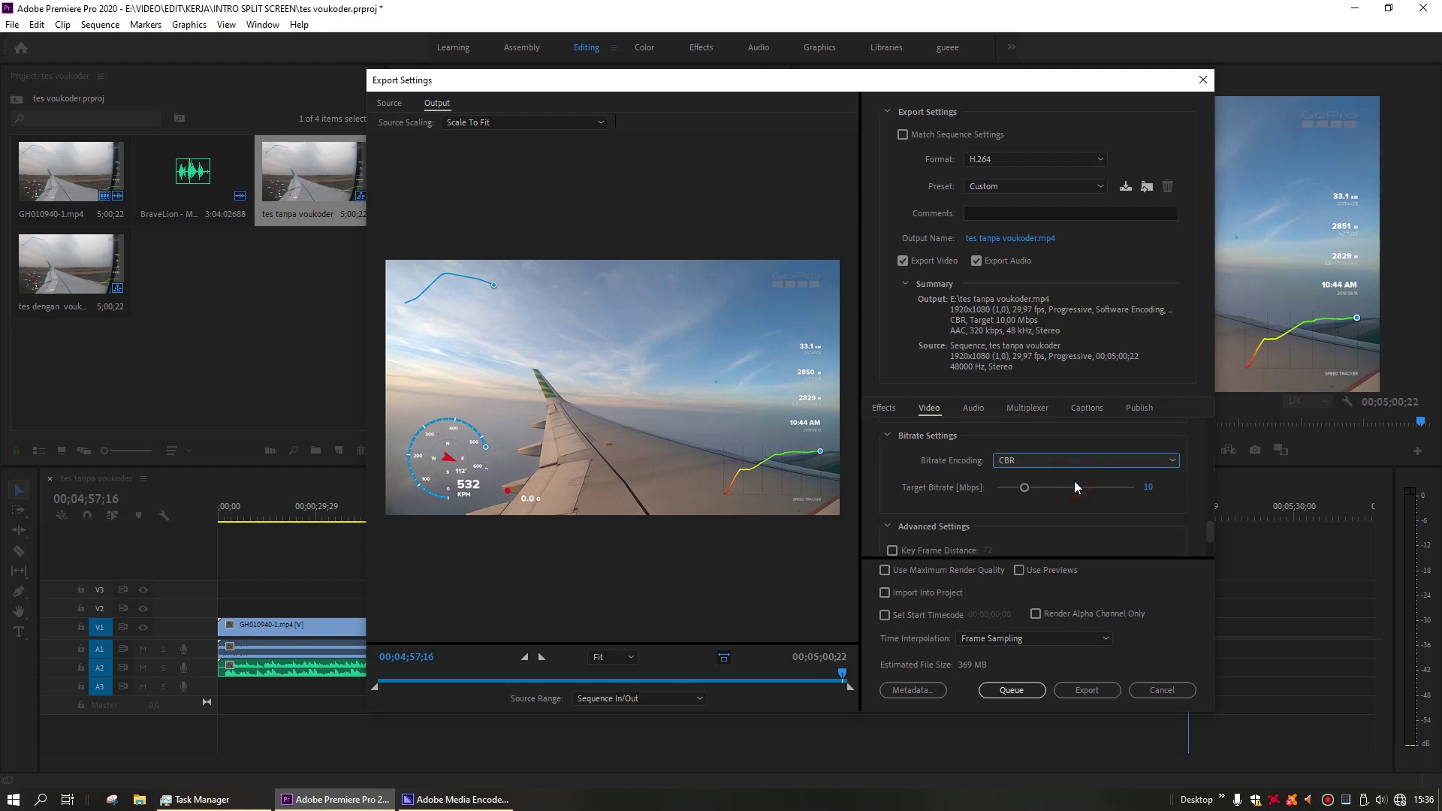
# Set the target bitrate to 25 Mbps and send the export to the Media Encoder queue.
pyautogui.click(1146, 489)
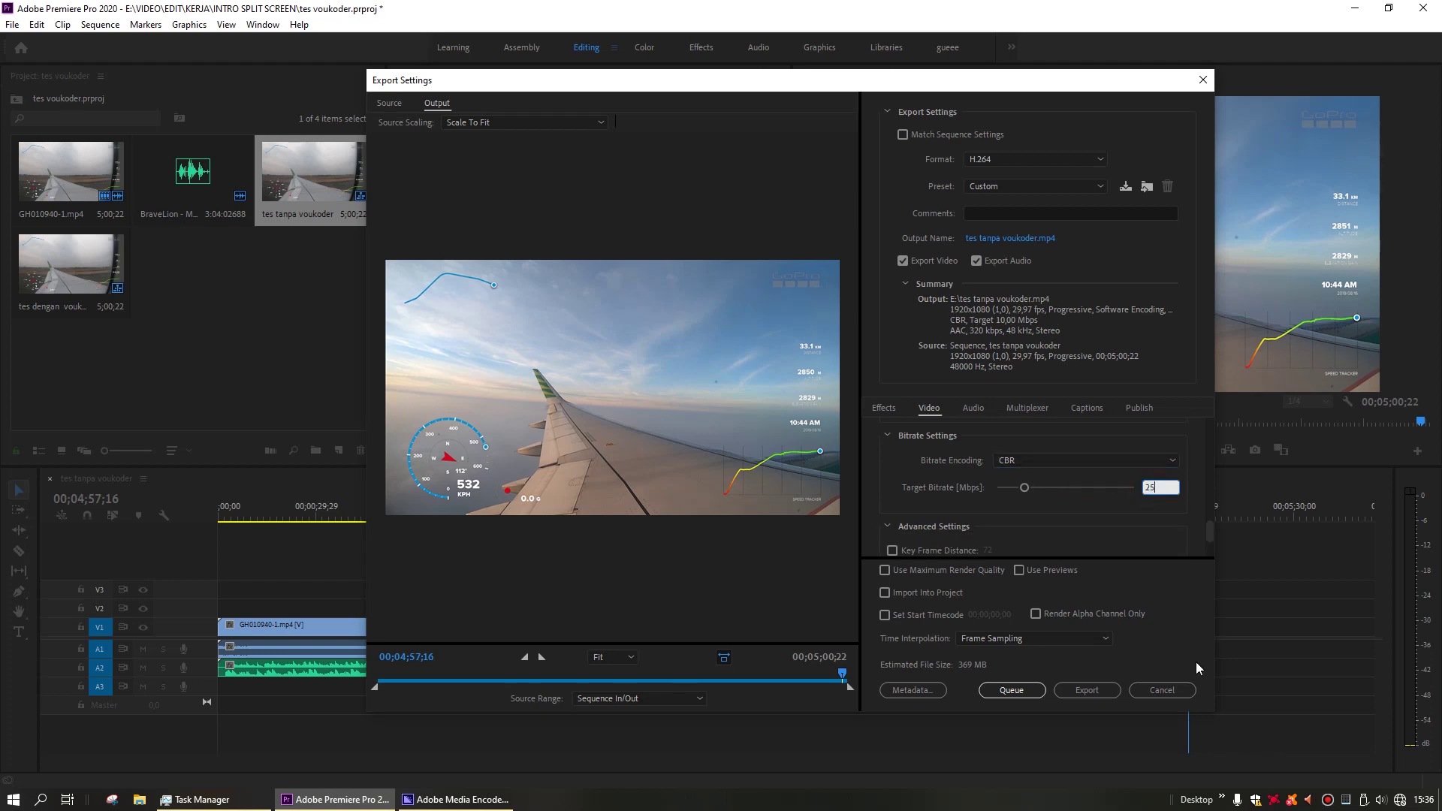
pyautogui.click(1023, 520)
pyautogui.click(1005, 689)
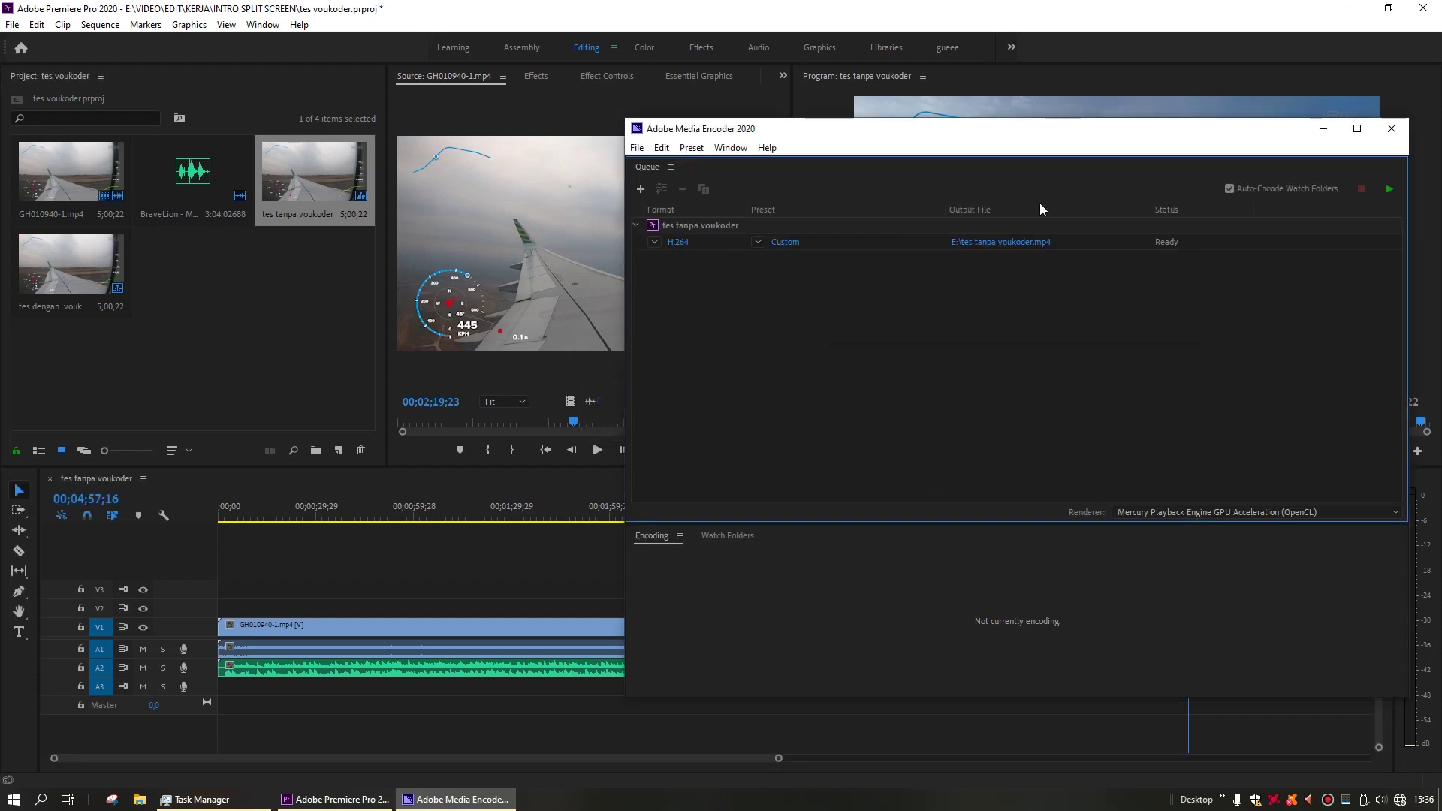
pyautogui.click(298, 341)
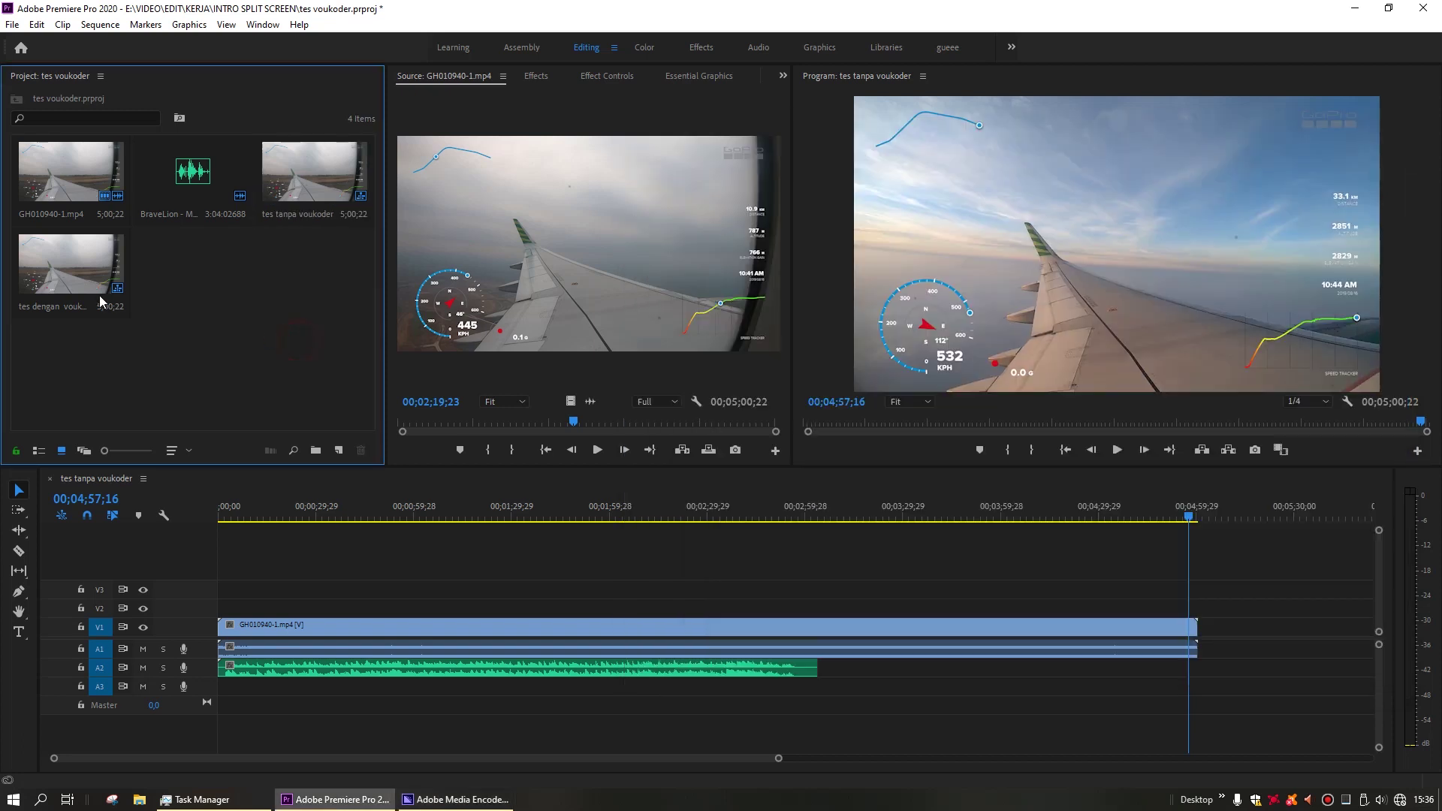
pyautogui.rightClick(84, 269)
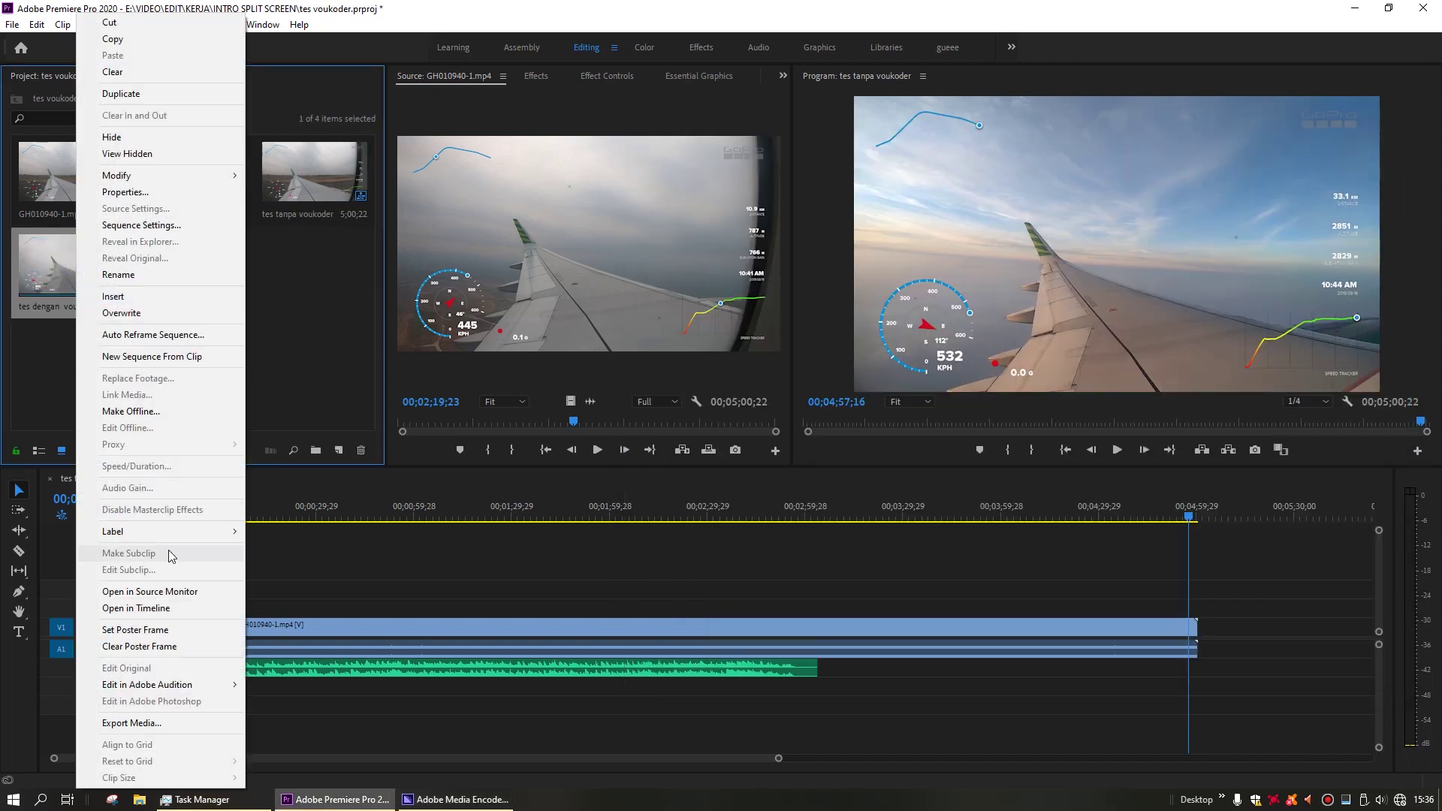
pyautogui.click(157, 723)
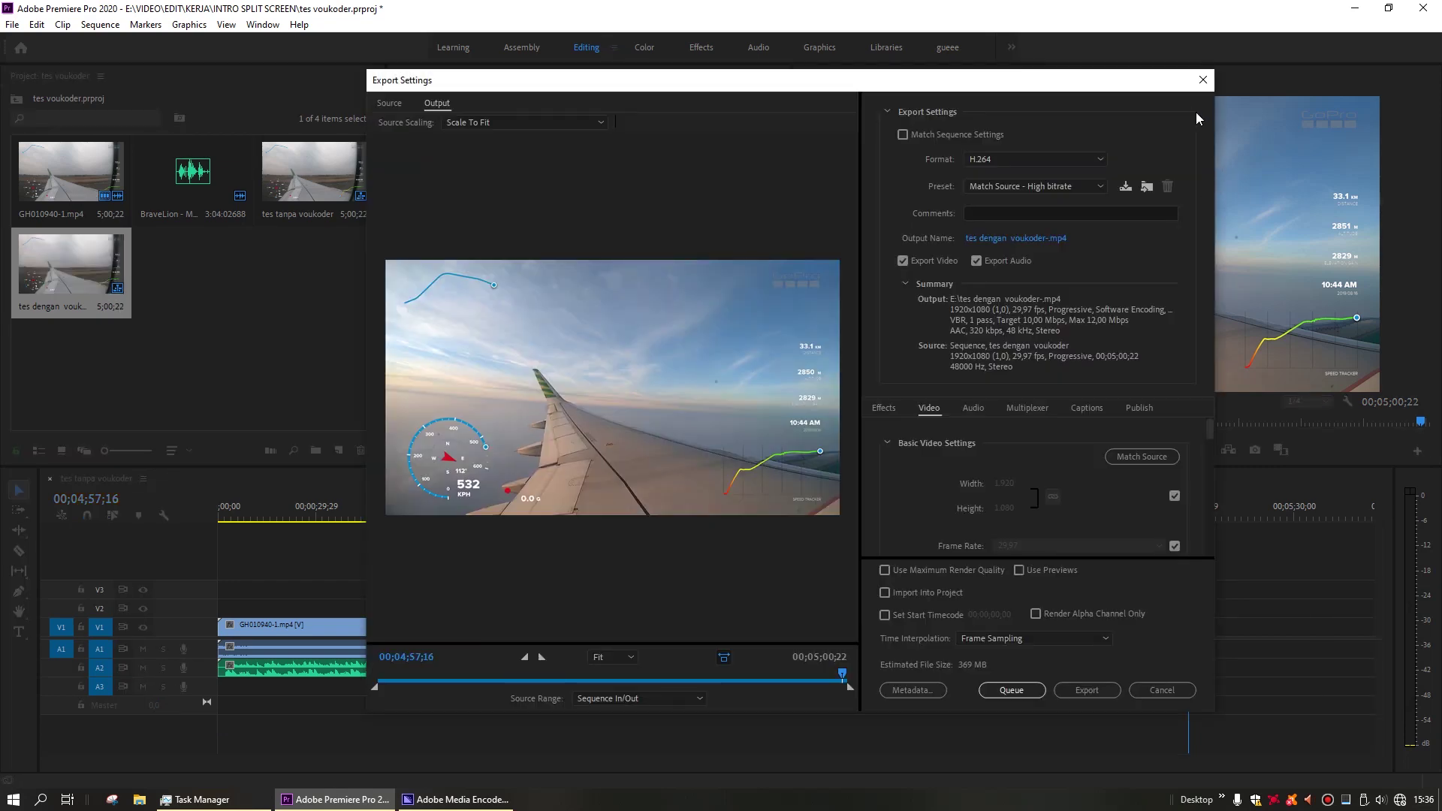
pyautogui.click(1202, 80)
pyautogui.click(848, 742)
pyautogui.moveTo(1285, 719); pyautogui.dragTo(256, 612)
pyautogui.click(227, 392)
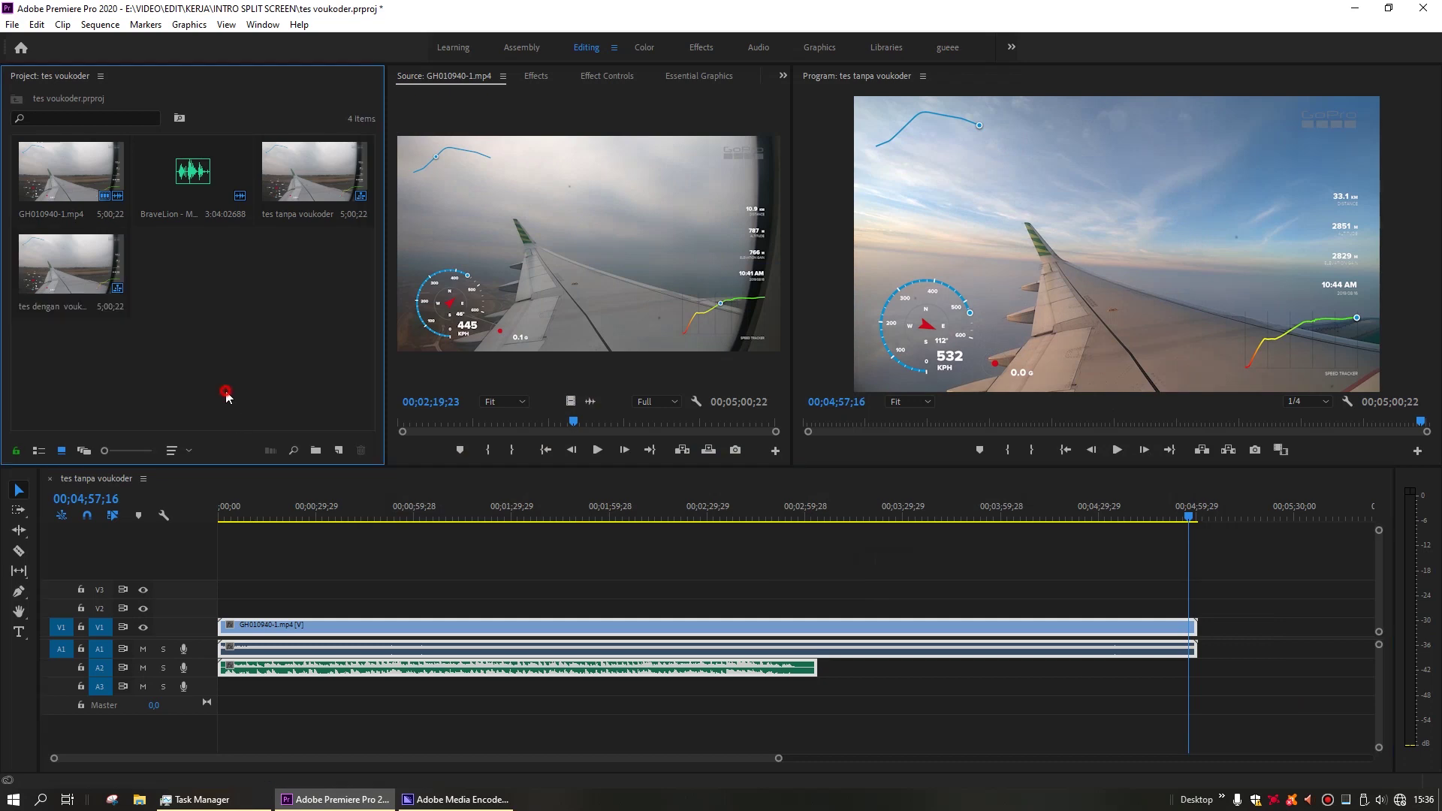
# Open the export settings for the "tes dengan voukoder" sequence and choose the Voukoder format with the Custom preset.
pyautogui.rightClick(53, 264)
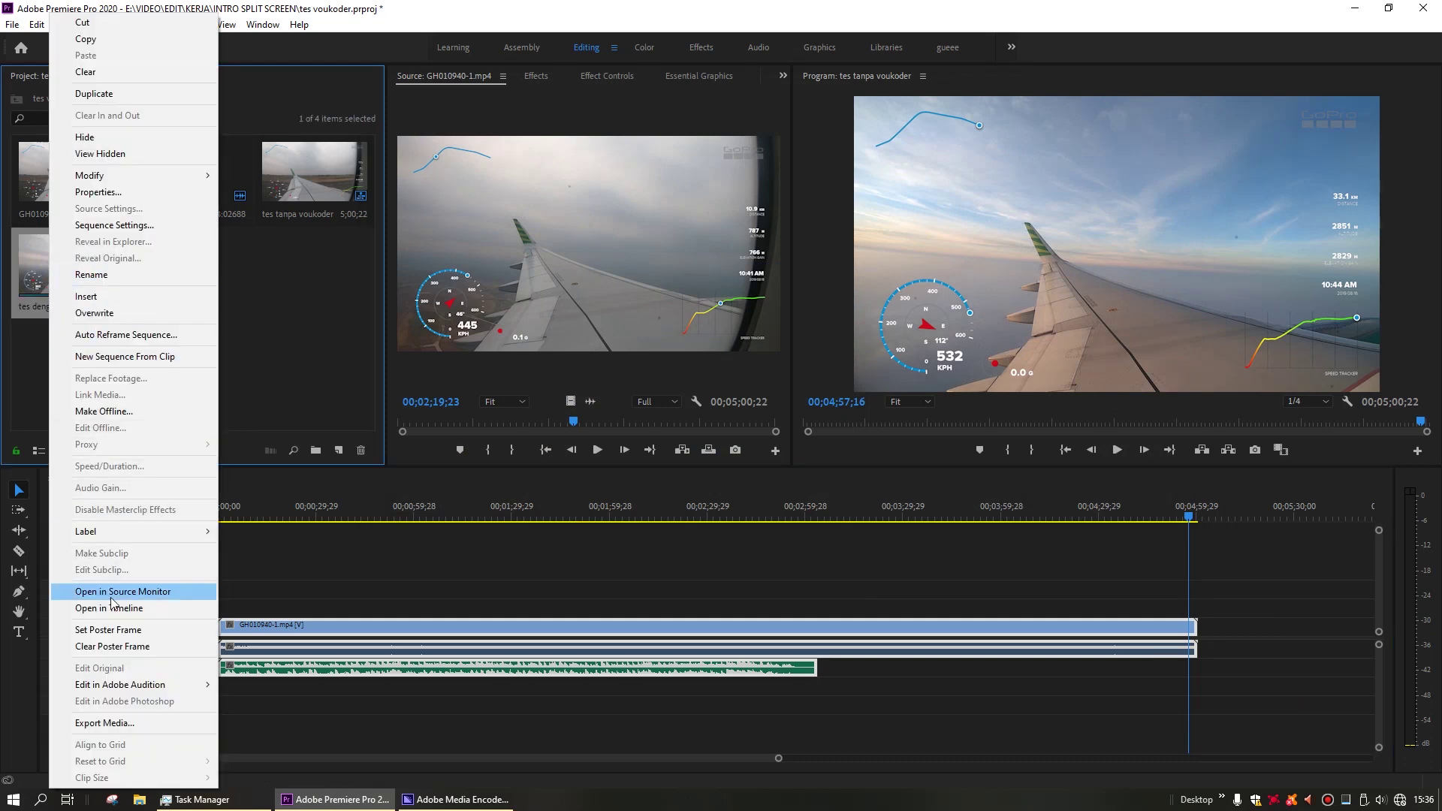
pyautogui.click(105, 724)
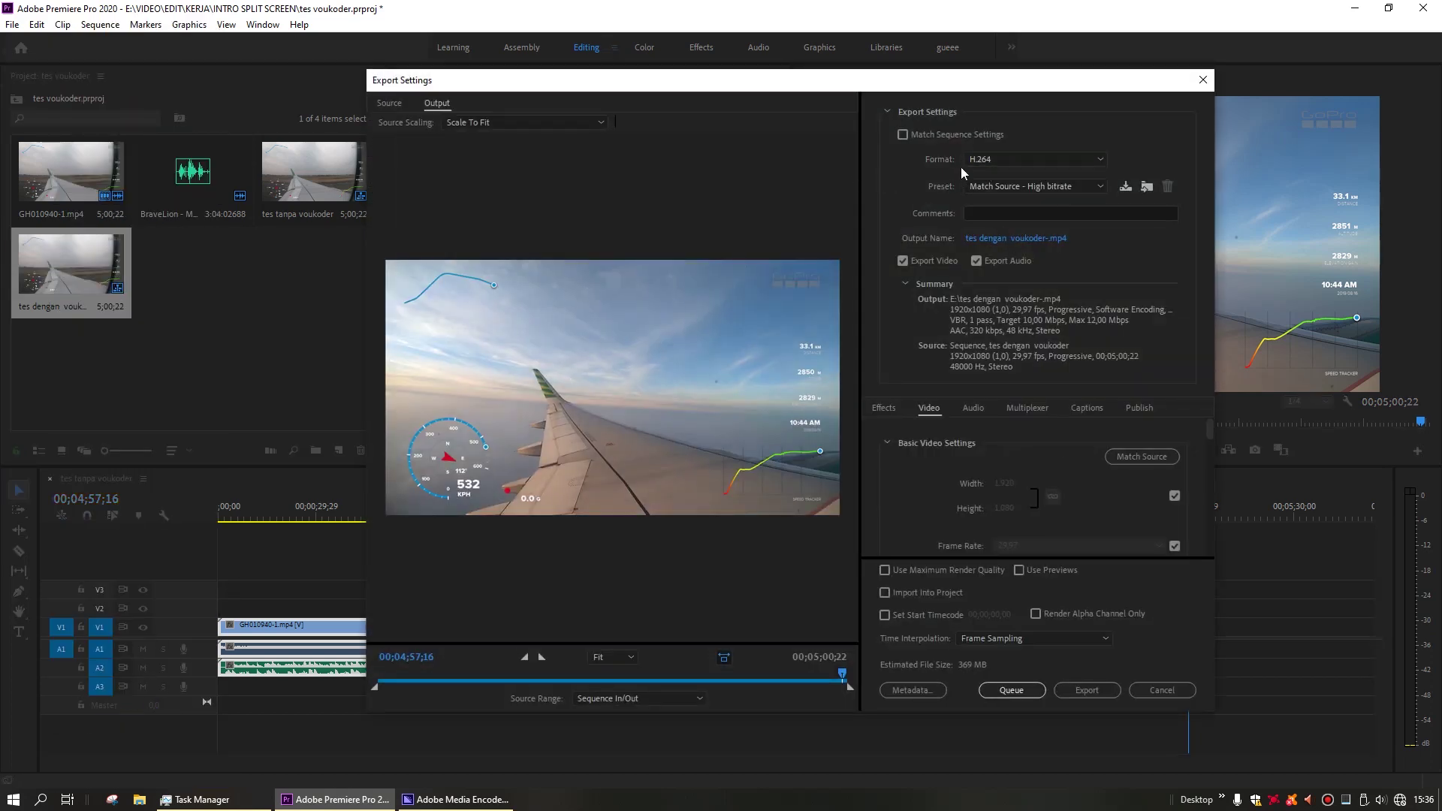
pyautogui.click(972, 160)
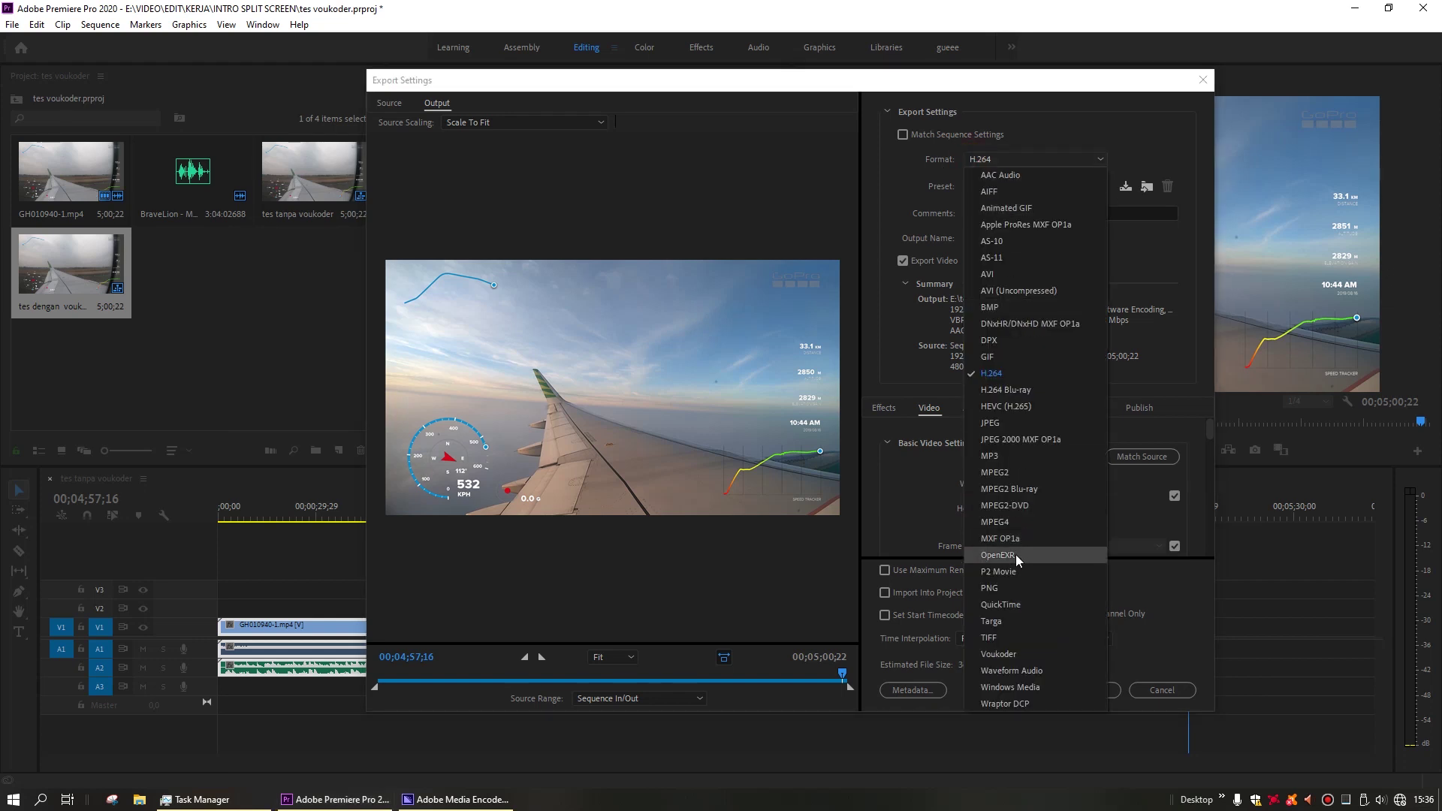
pyautogui.click(999, 654)
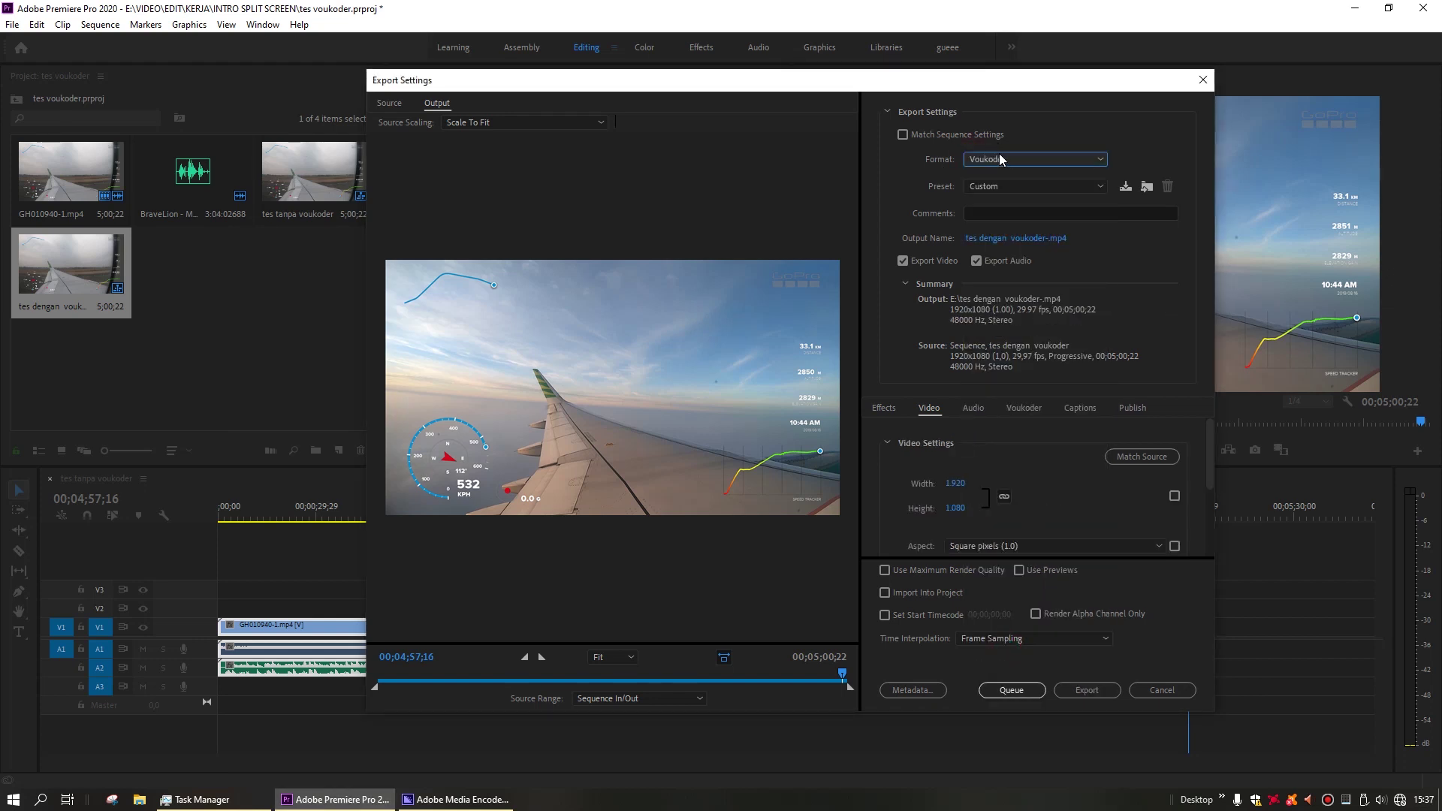
pyautogui.click(1026, 185)
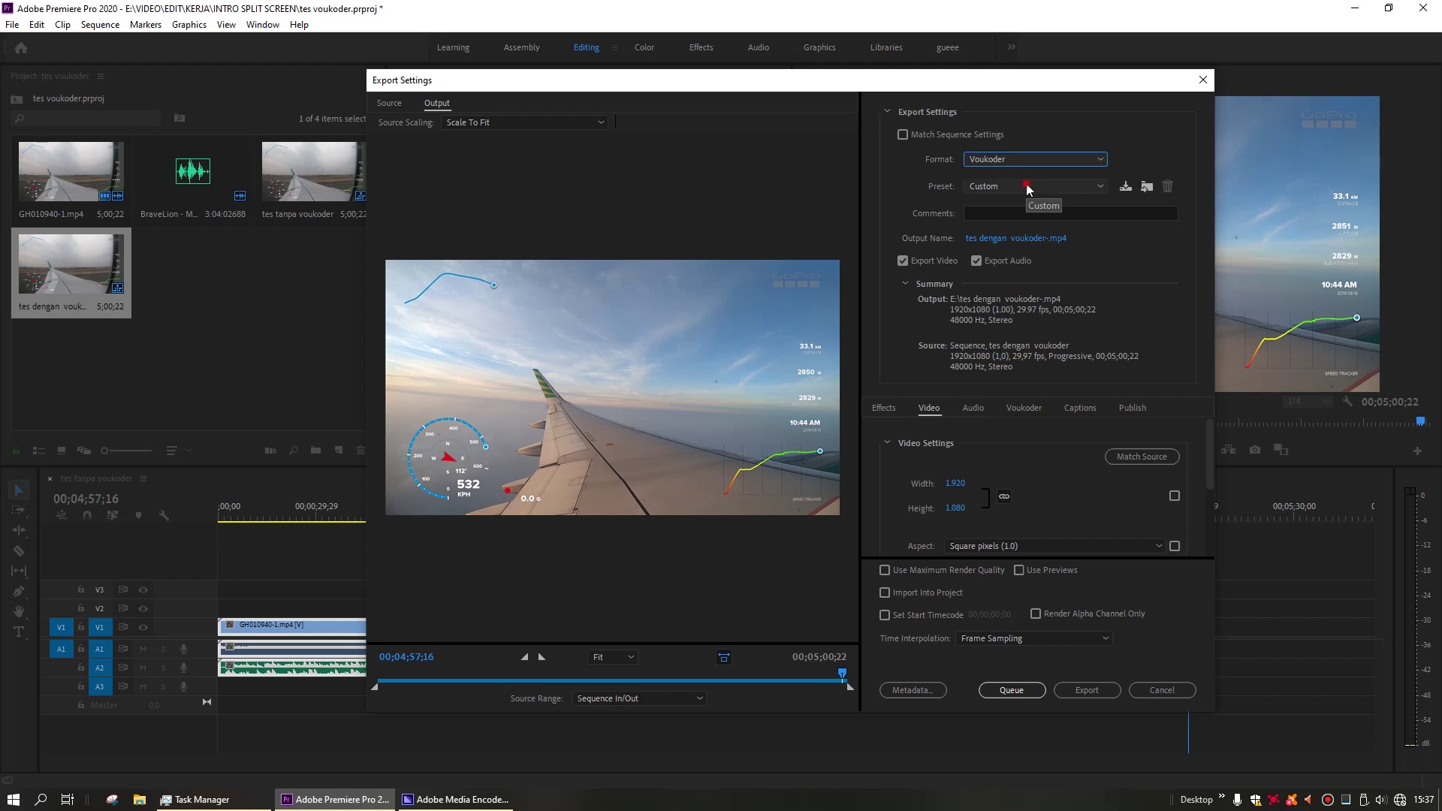
pyautogui.click(1026, 184)
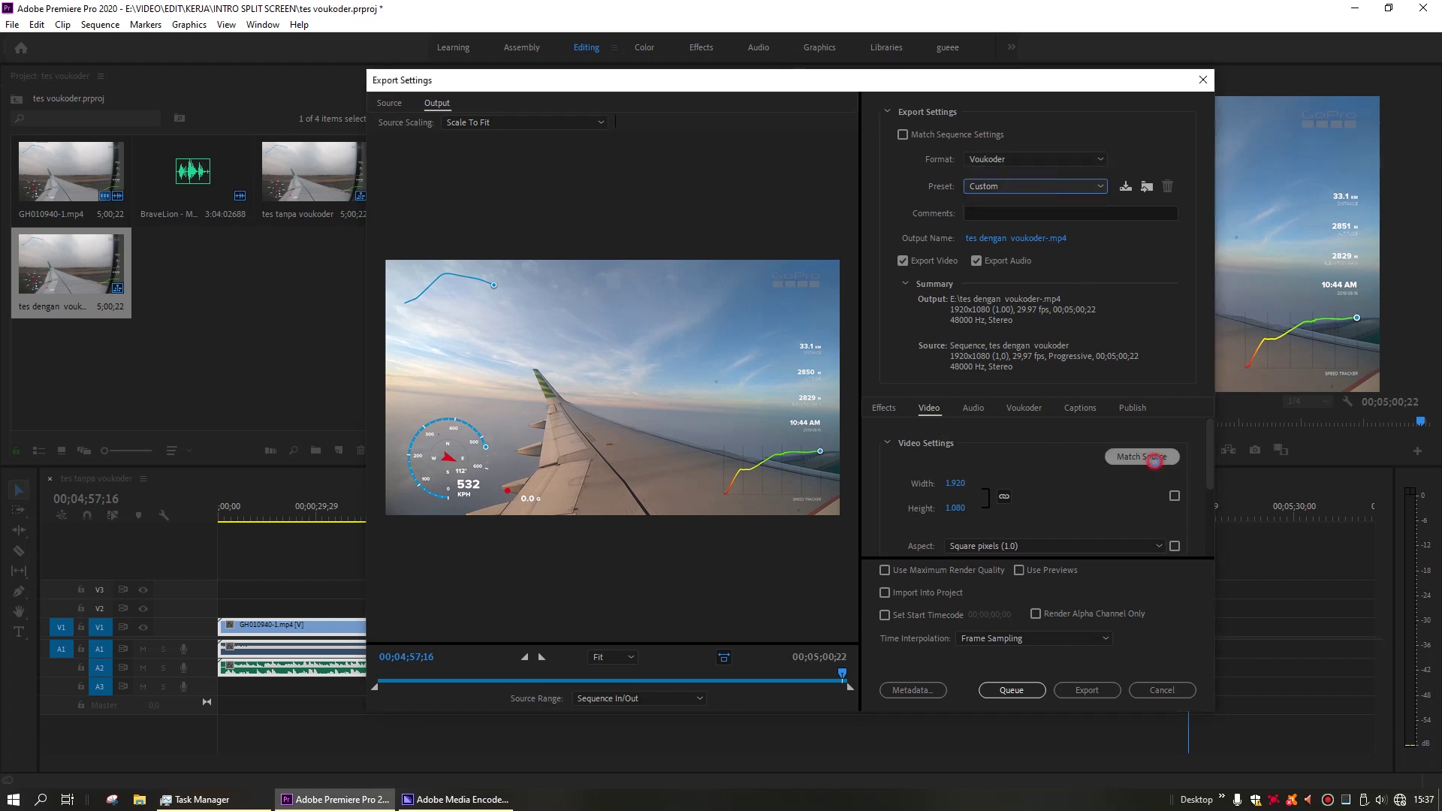
# Match the video settings to the source and set the Voukoder video codec to H.264 (AMD AMF).
pyautogui.click(1155, 462)
pyautogui.moveTo(1214, 460); pyautogui.dragTo(1210, 542)
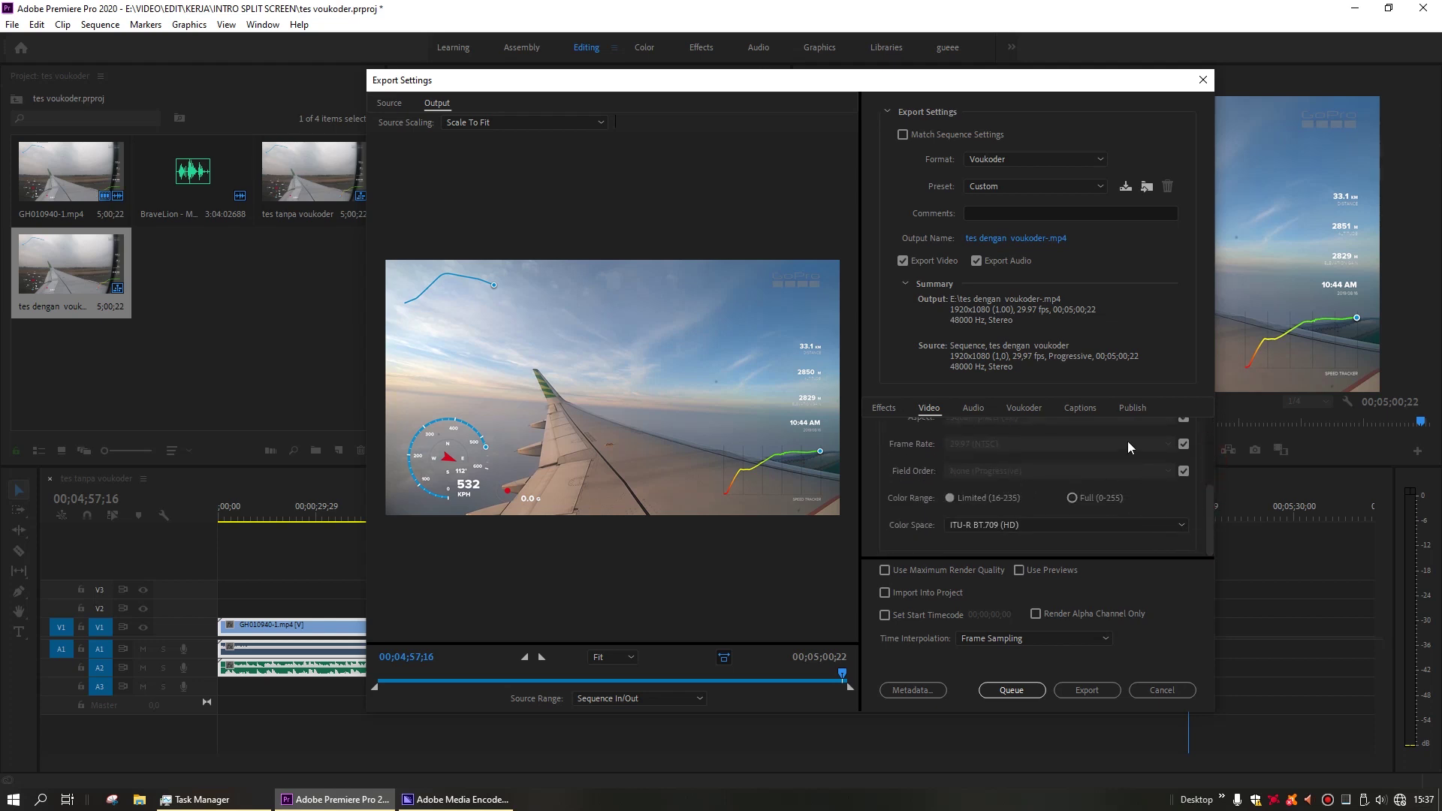
pyautogui.click(1026, 406)
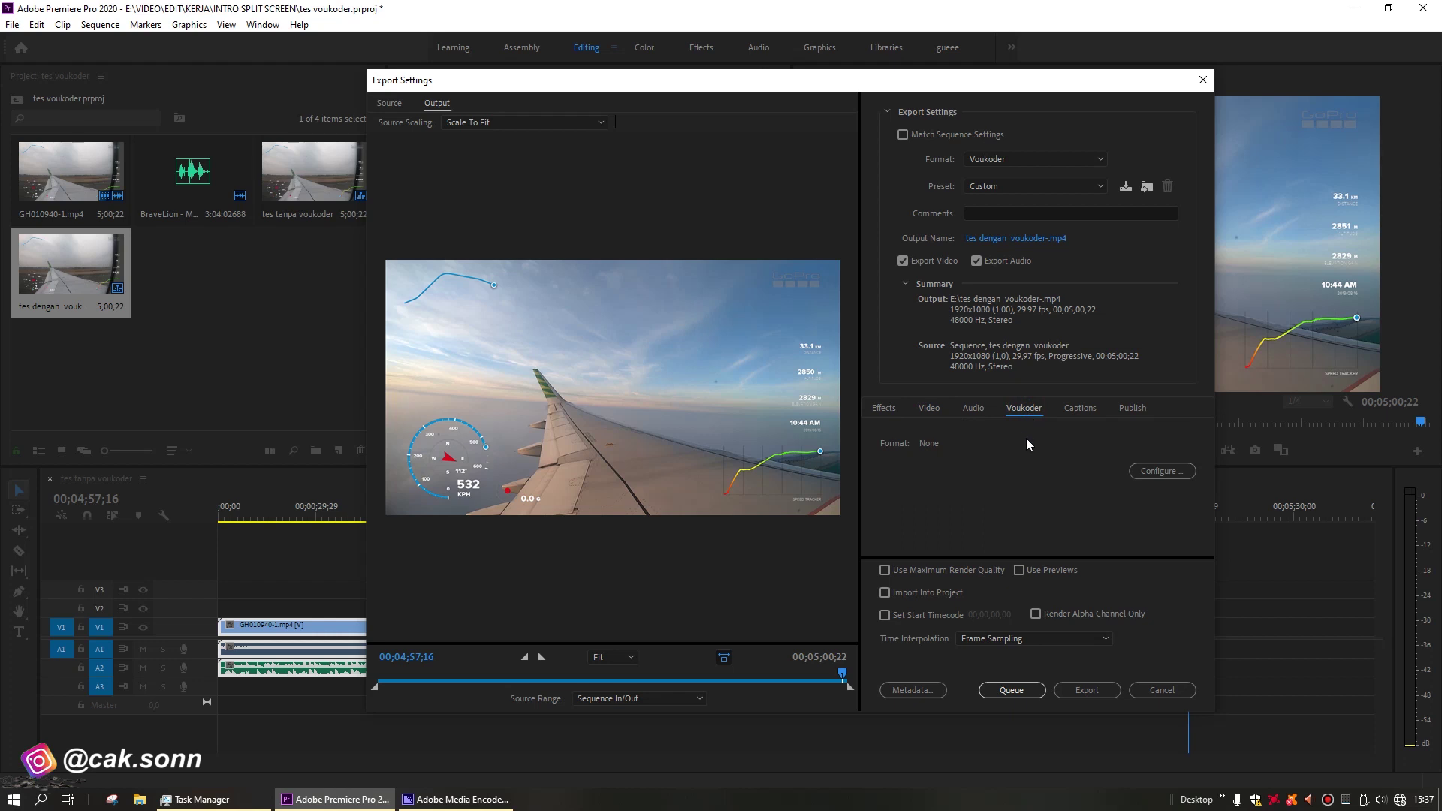
pyautogui.click(1146, 470)
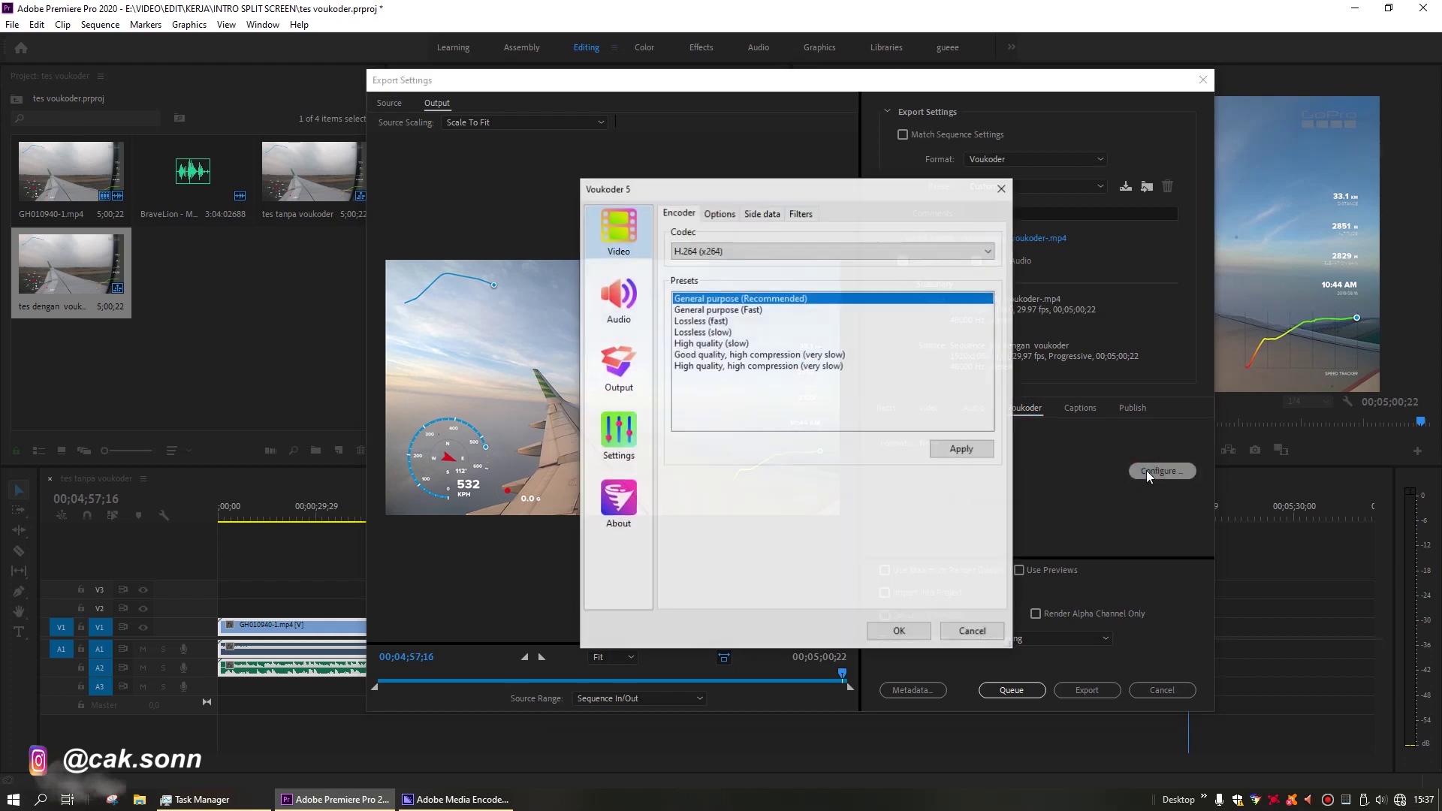
pyautogui.click(724, 252)
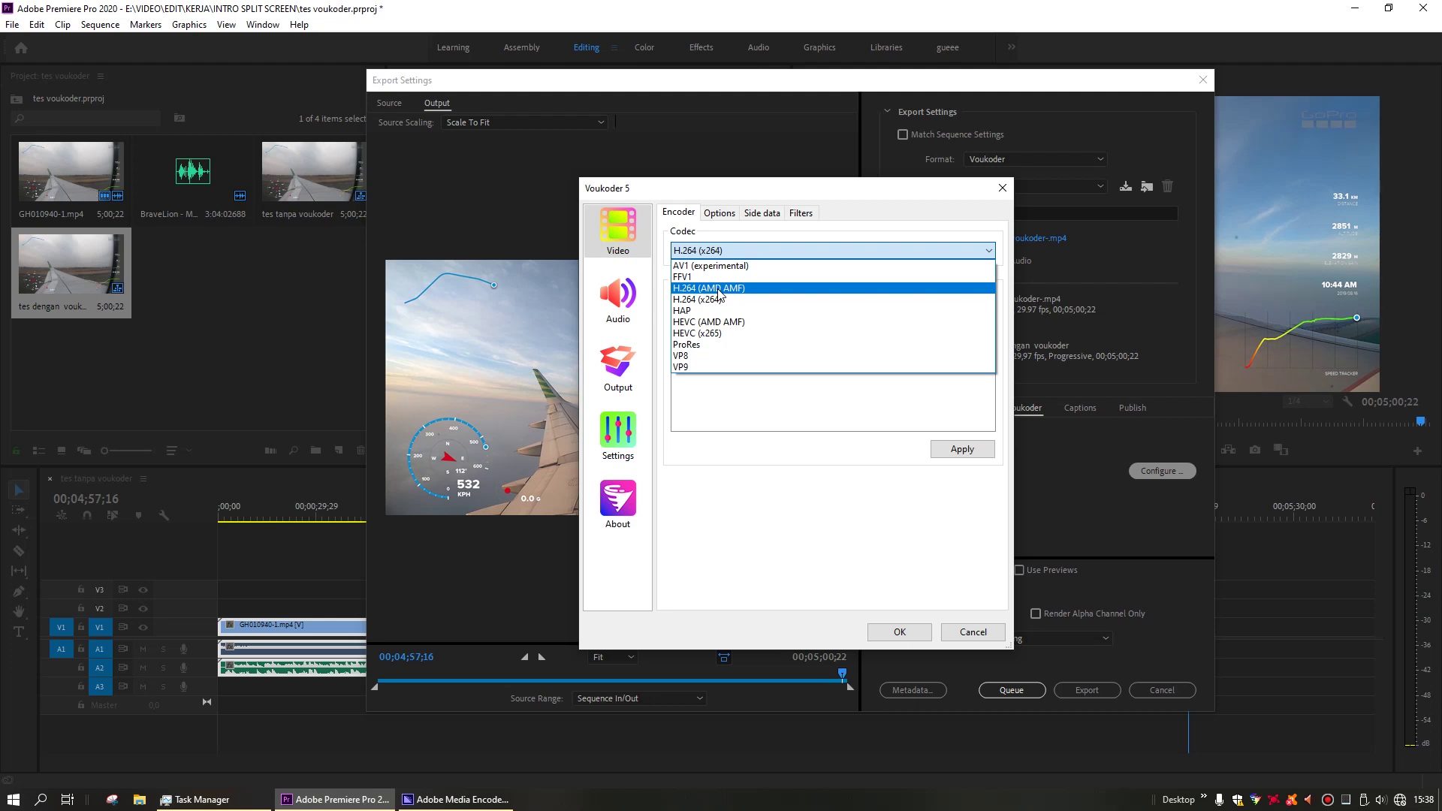
pyautogui.click(719, 294)
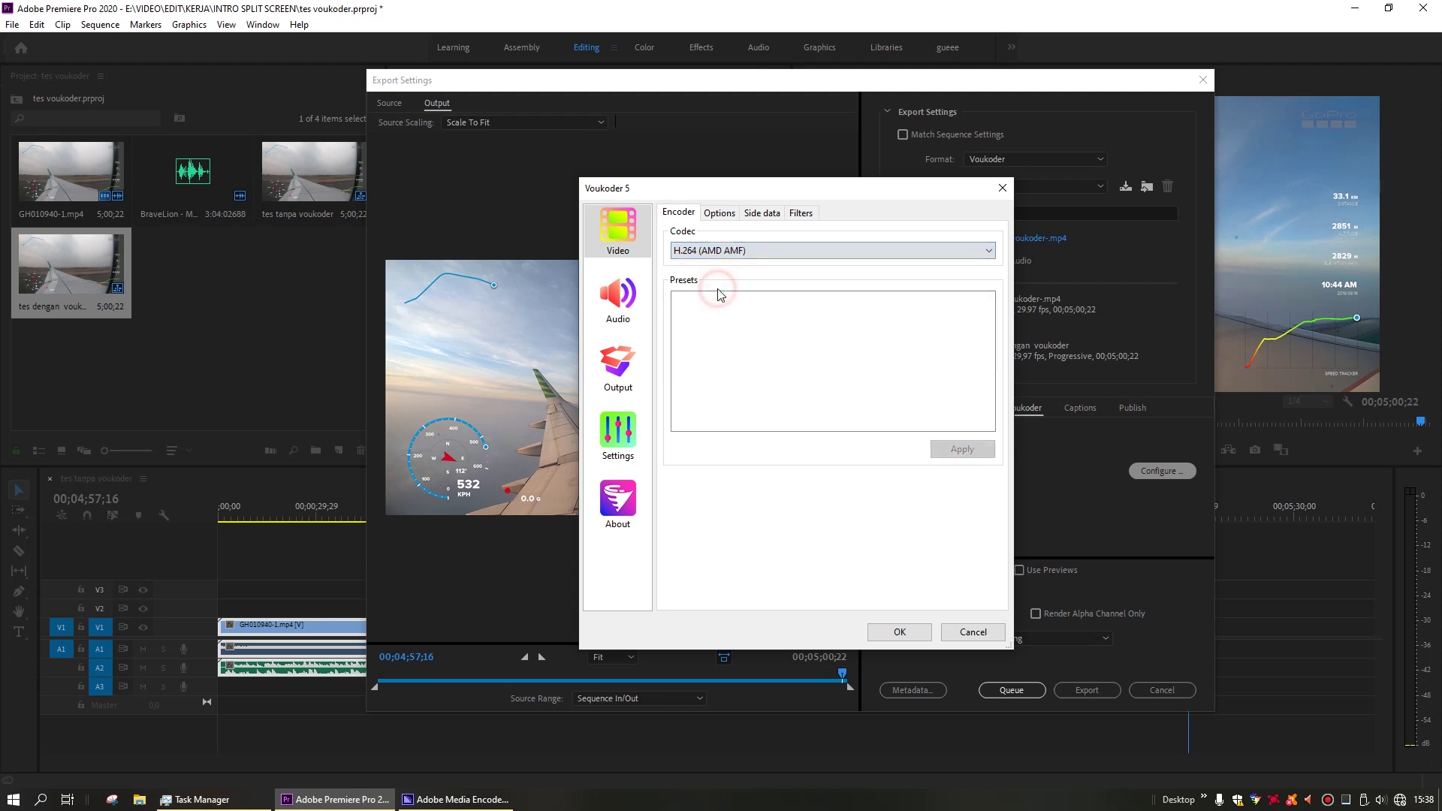
# Enable the Usage and Profile encoder options, with Usage set to Transcoding and Profile to Main.
pyautogui.click(716, 217)
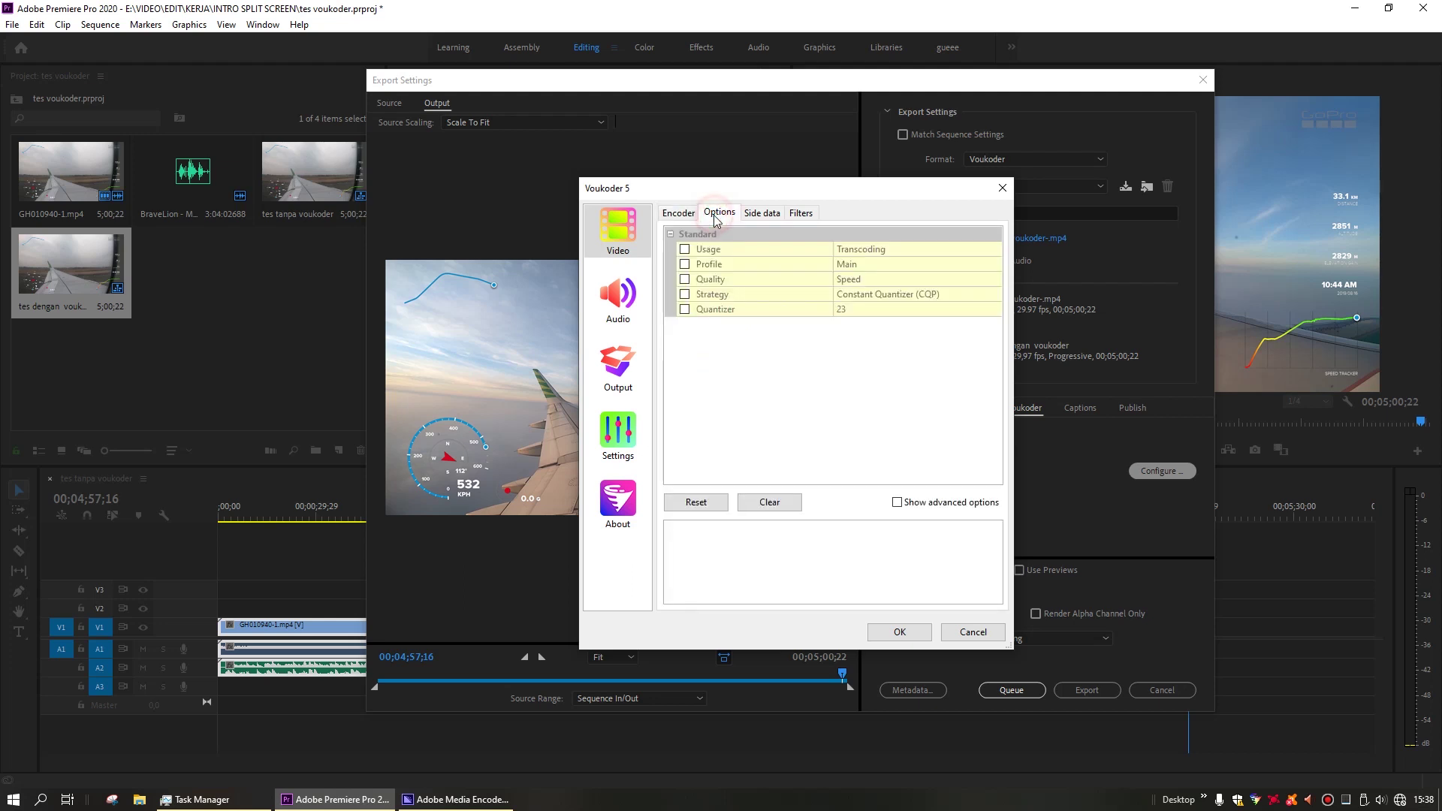
pyautogui.click(684, 249)
pyautogui.click(994, 249)
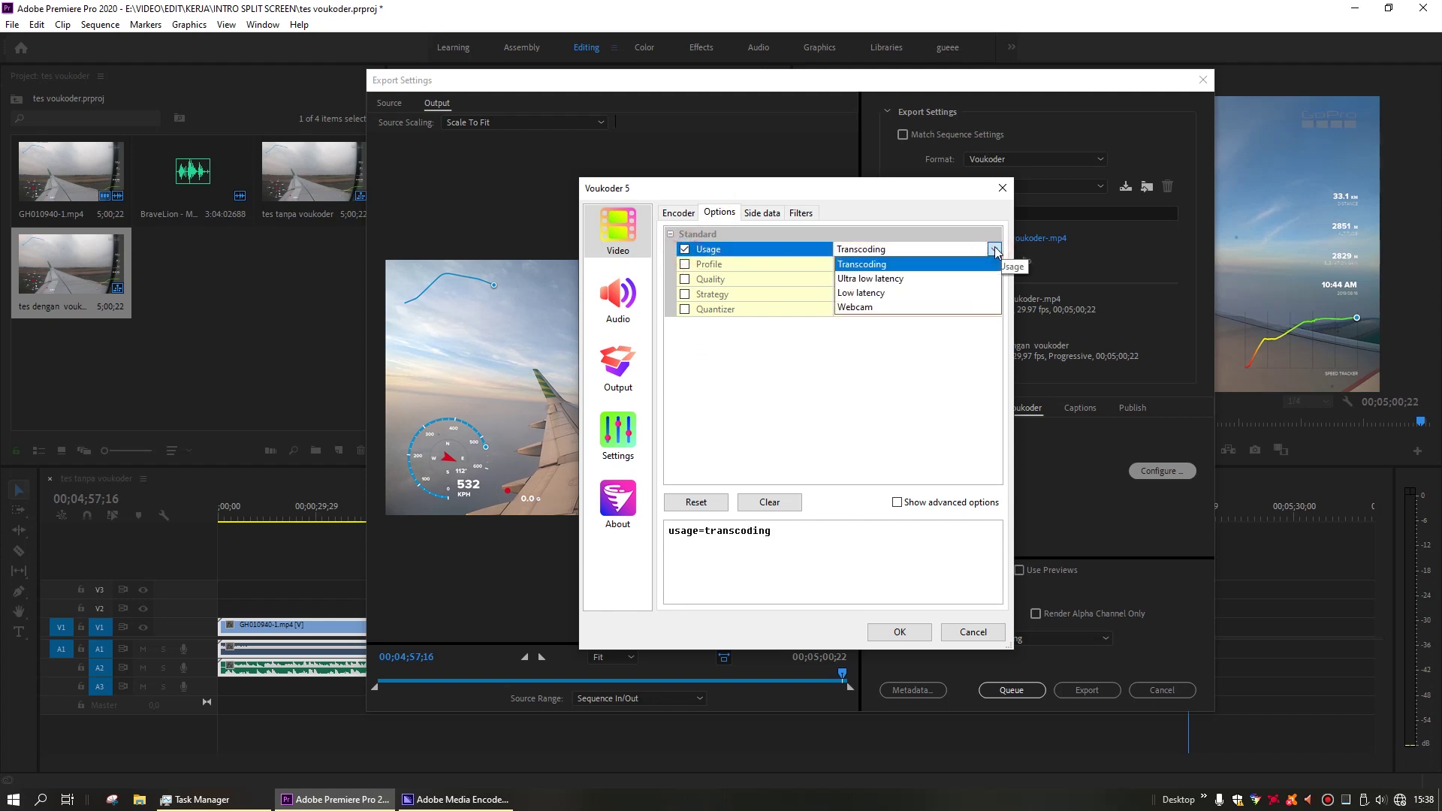
pyautogui.click(935, 265)
pyautogui.click(684, 264)
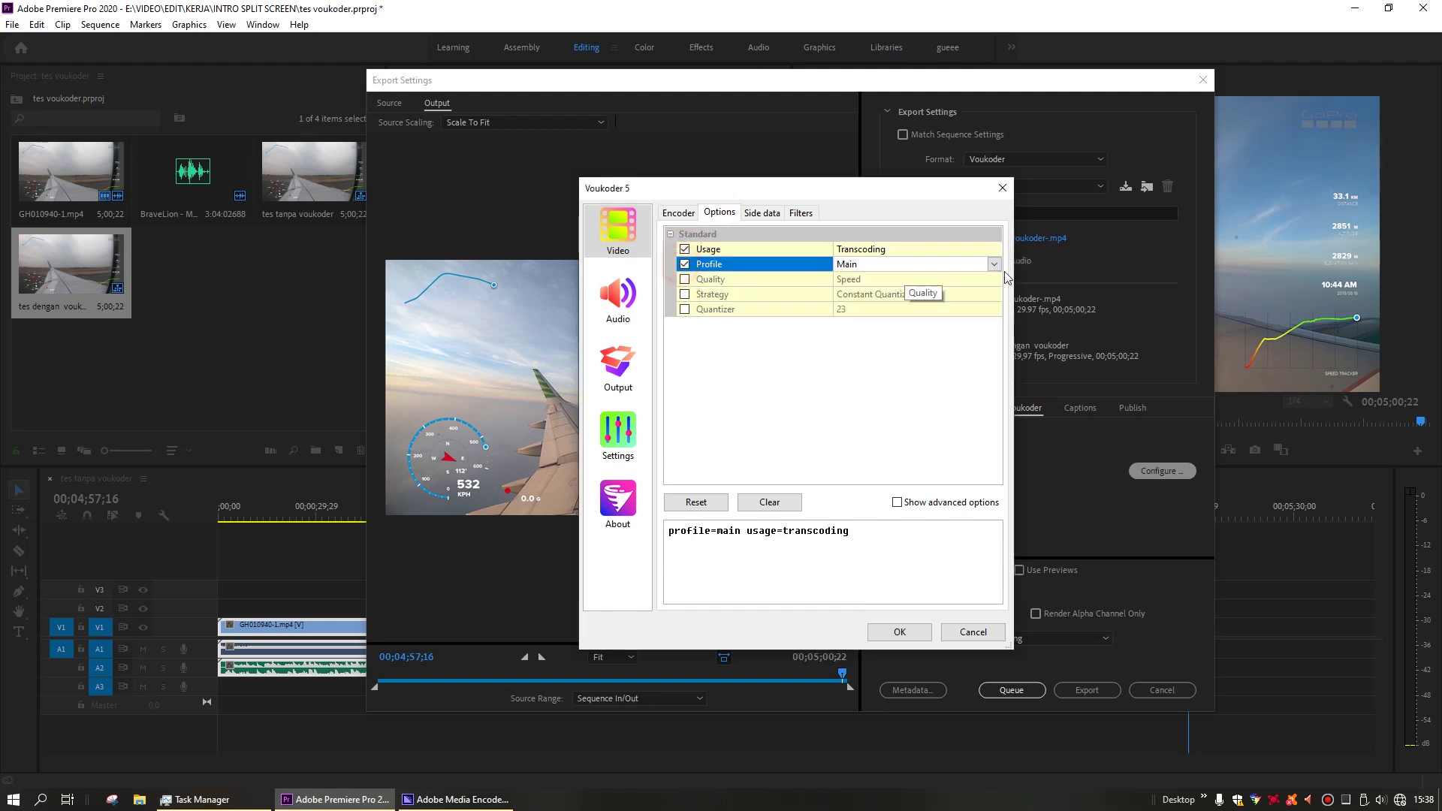
pyautogui.click(993, 265)
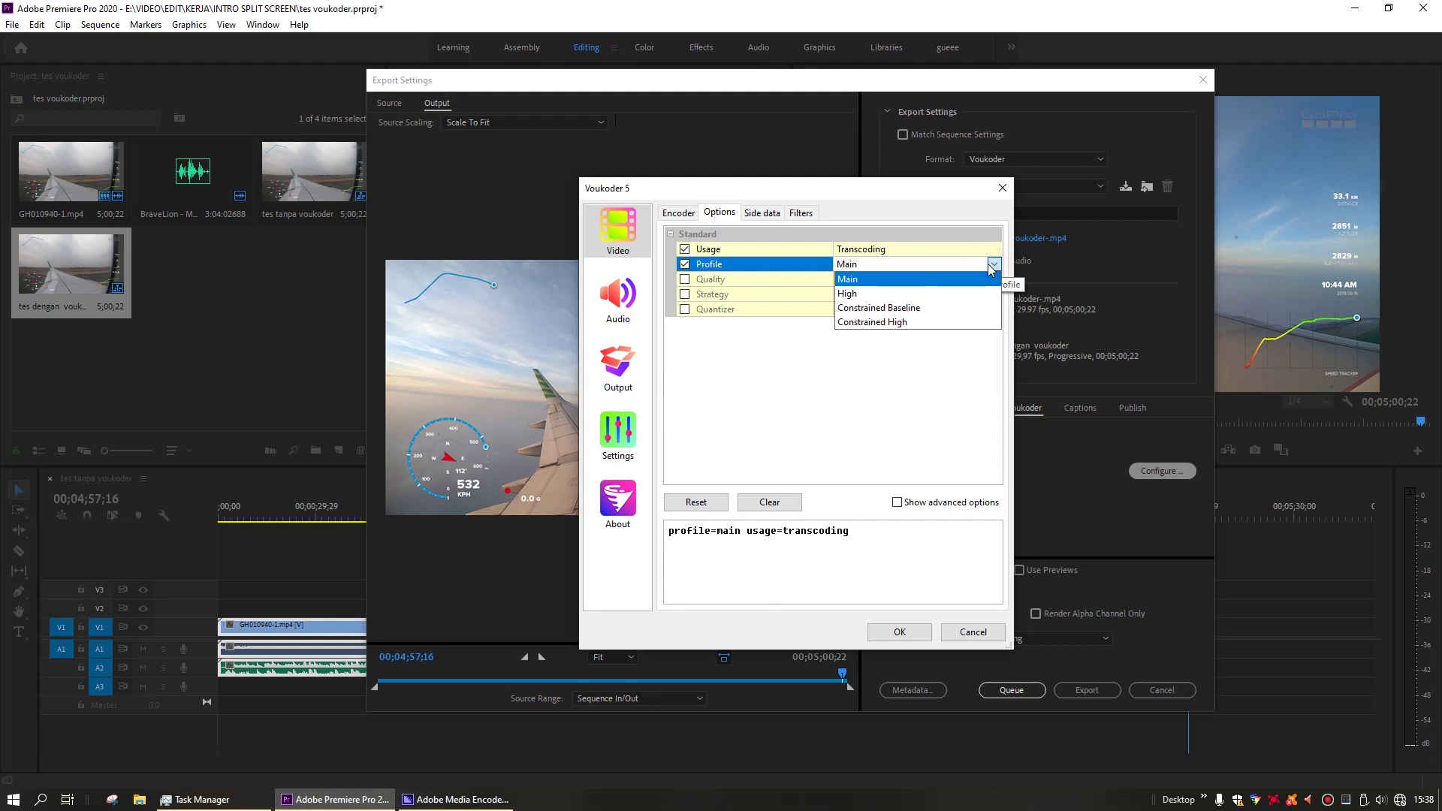
pyautogui.click(899, 283)
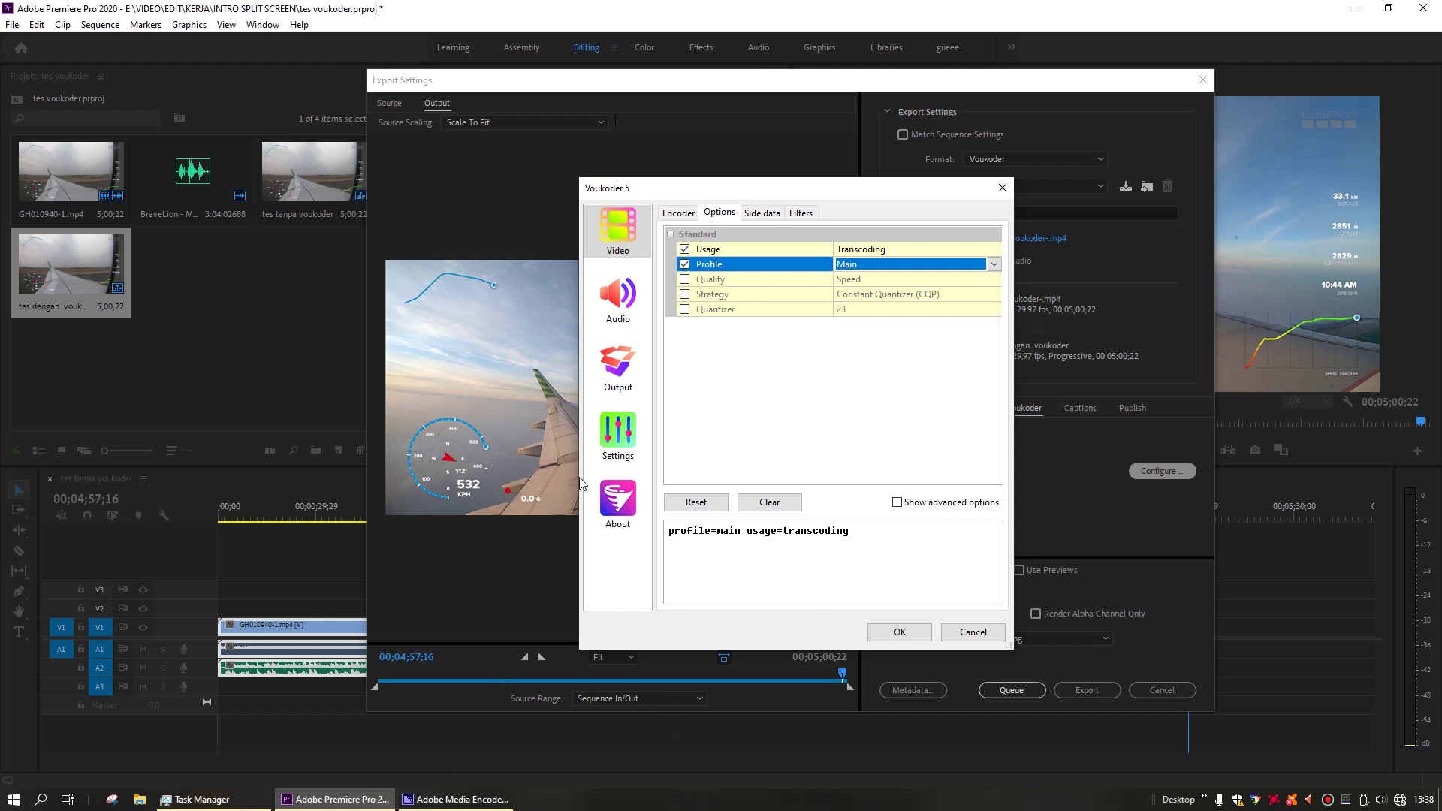
# Enable the Quality encoder option and set it to Balanced.
pyautogui.click(684, 280)
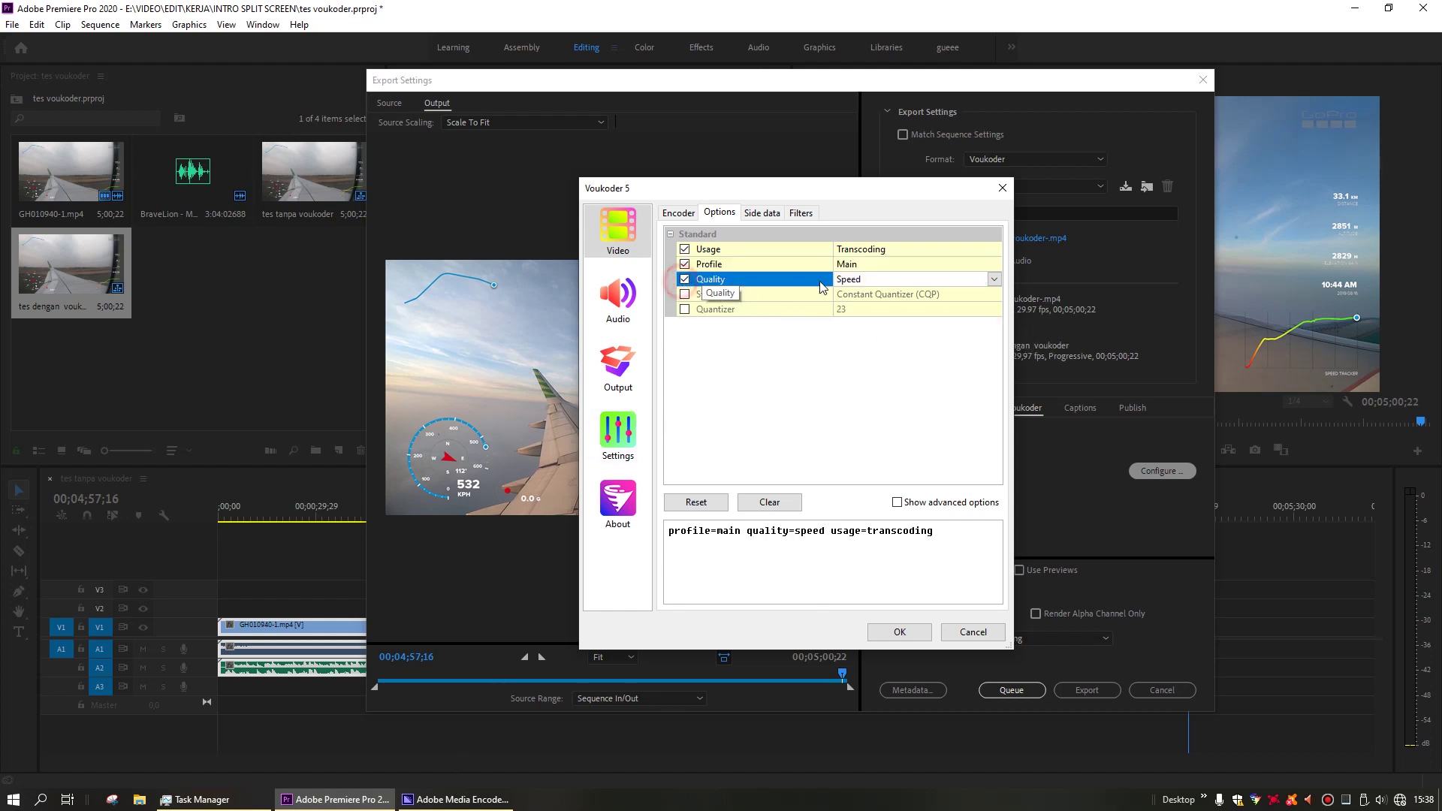
pyautogui.click(994, 280)
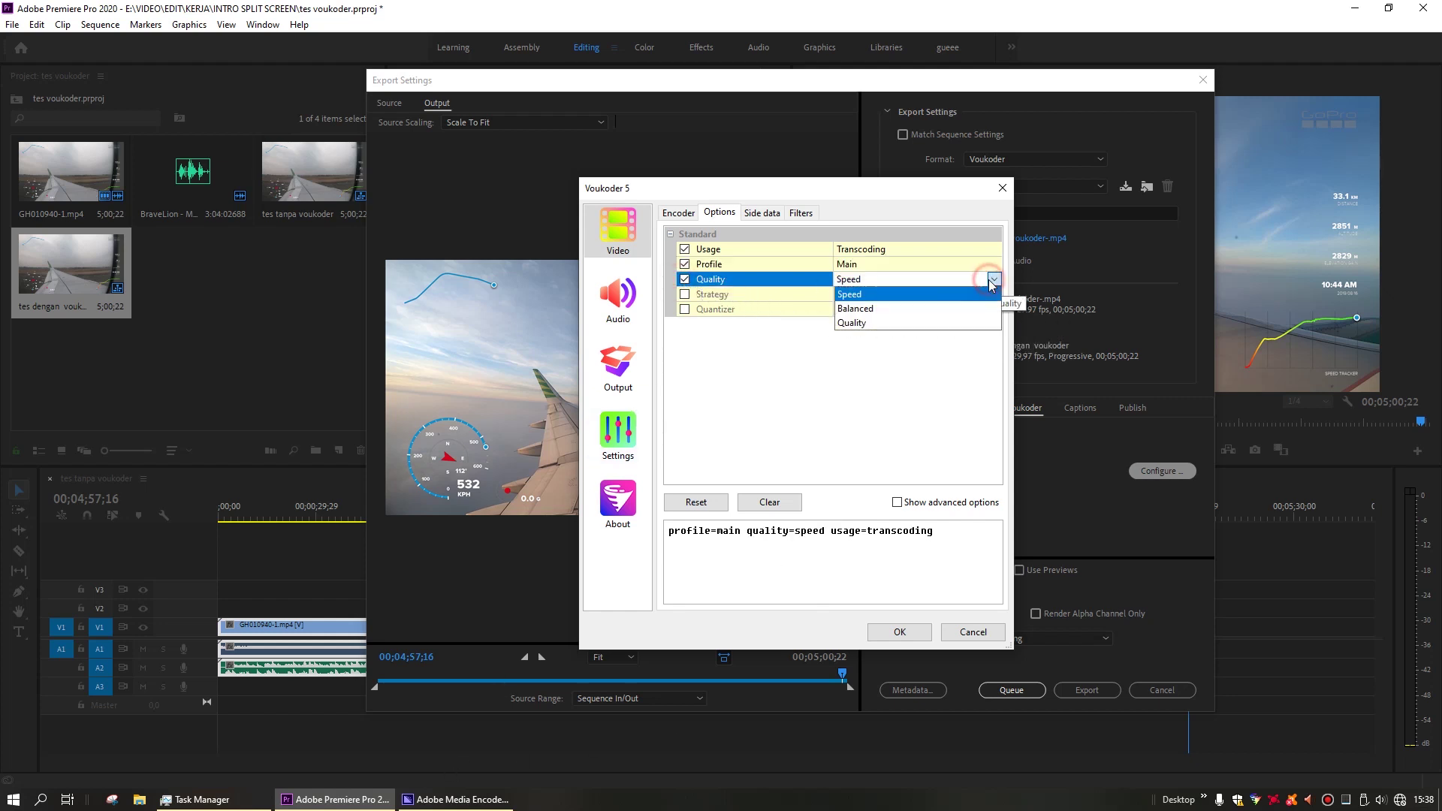
pyautogui.click(955, 309)
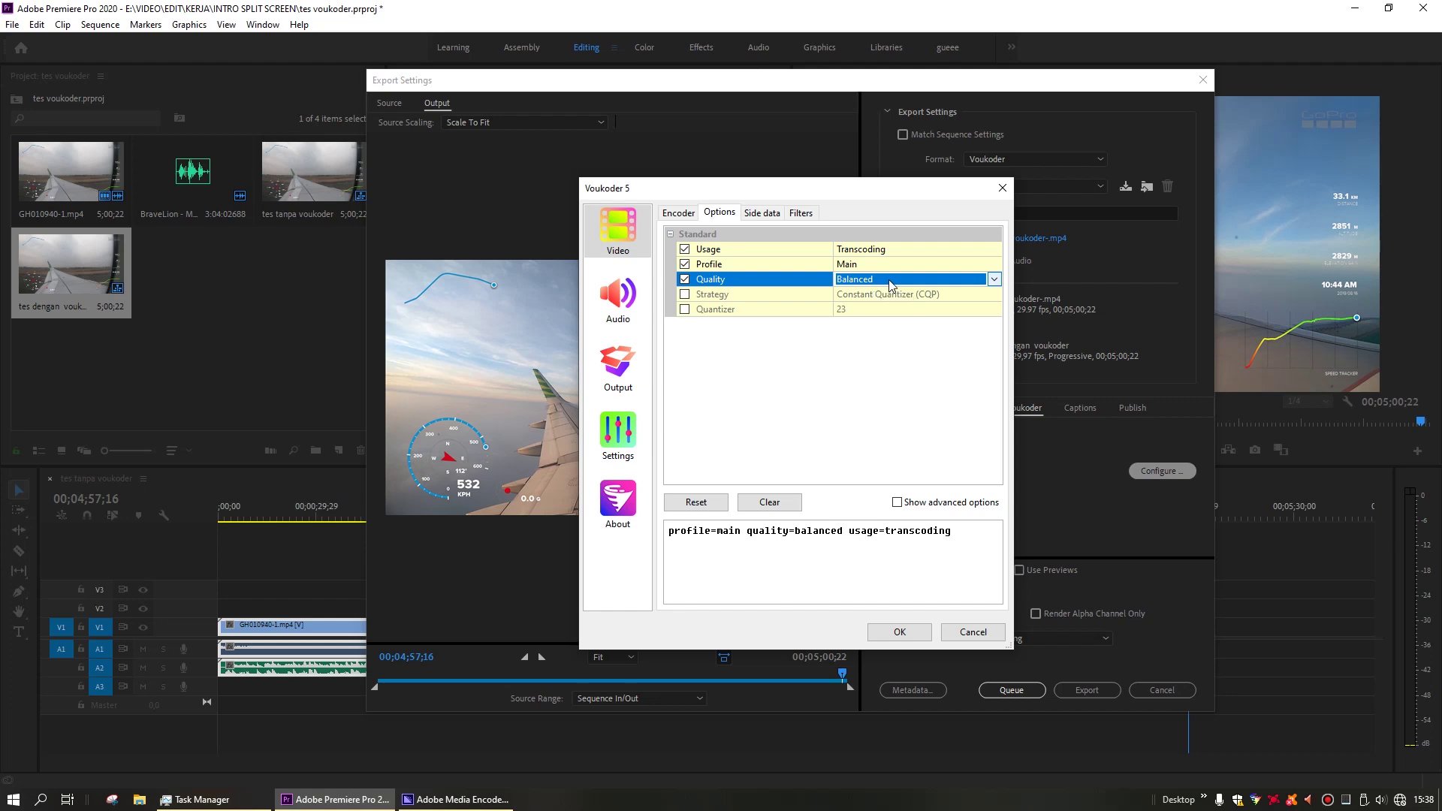
pyautogui.click(890, 283)
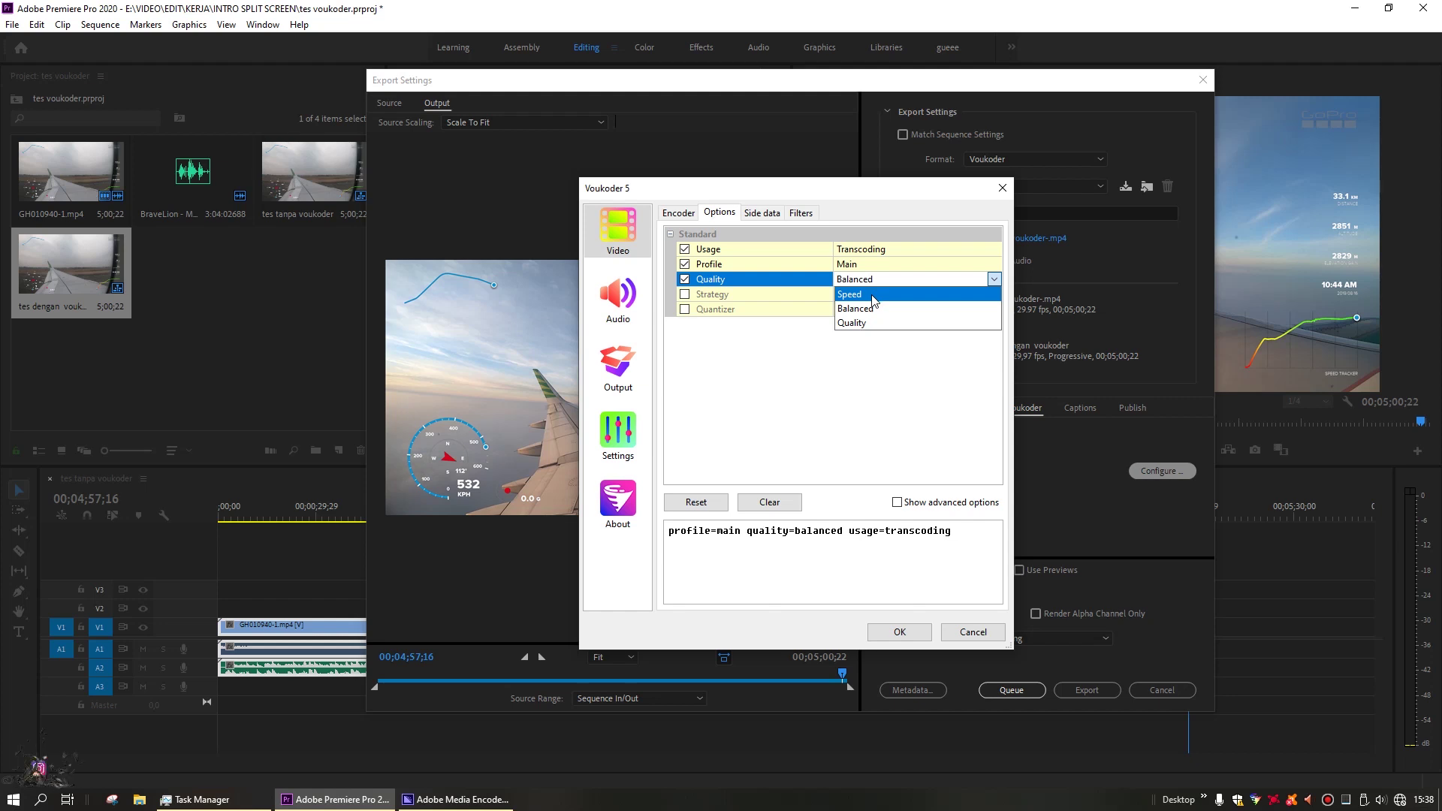
pyautogui.click(875, 309)
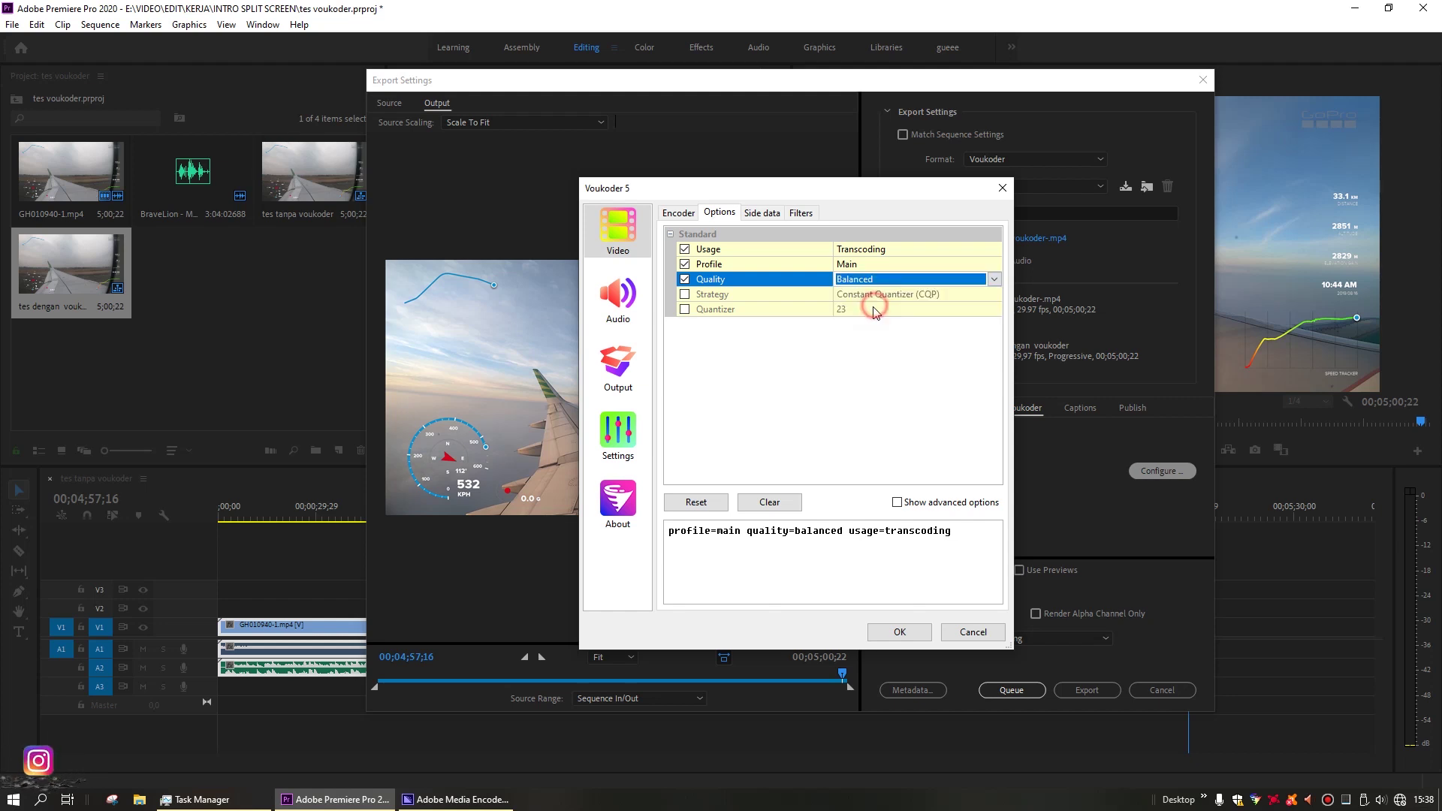
# Enable the Strategy encoder option and set it to Constant Bitrate (CBR).
pyautogui.click(864, 296)
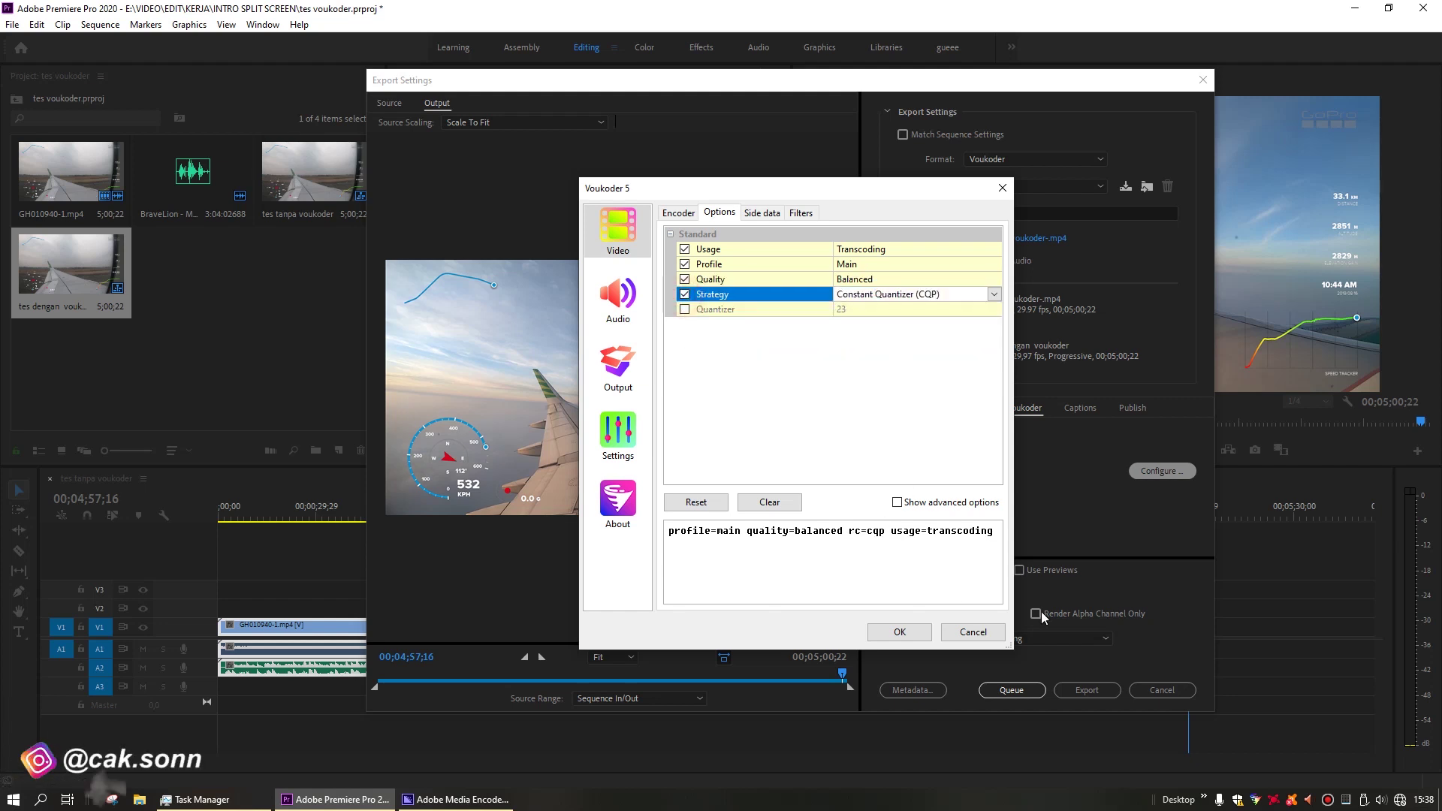
pyautogui.click(457, 799)
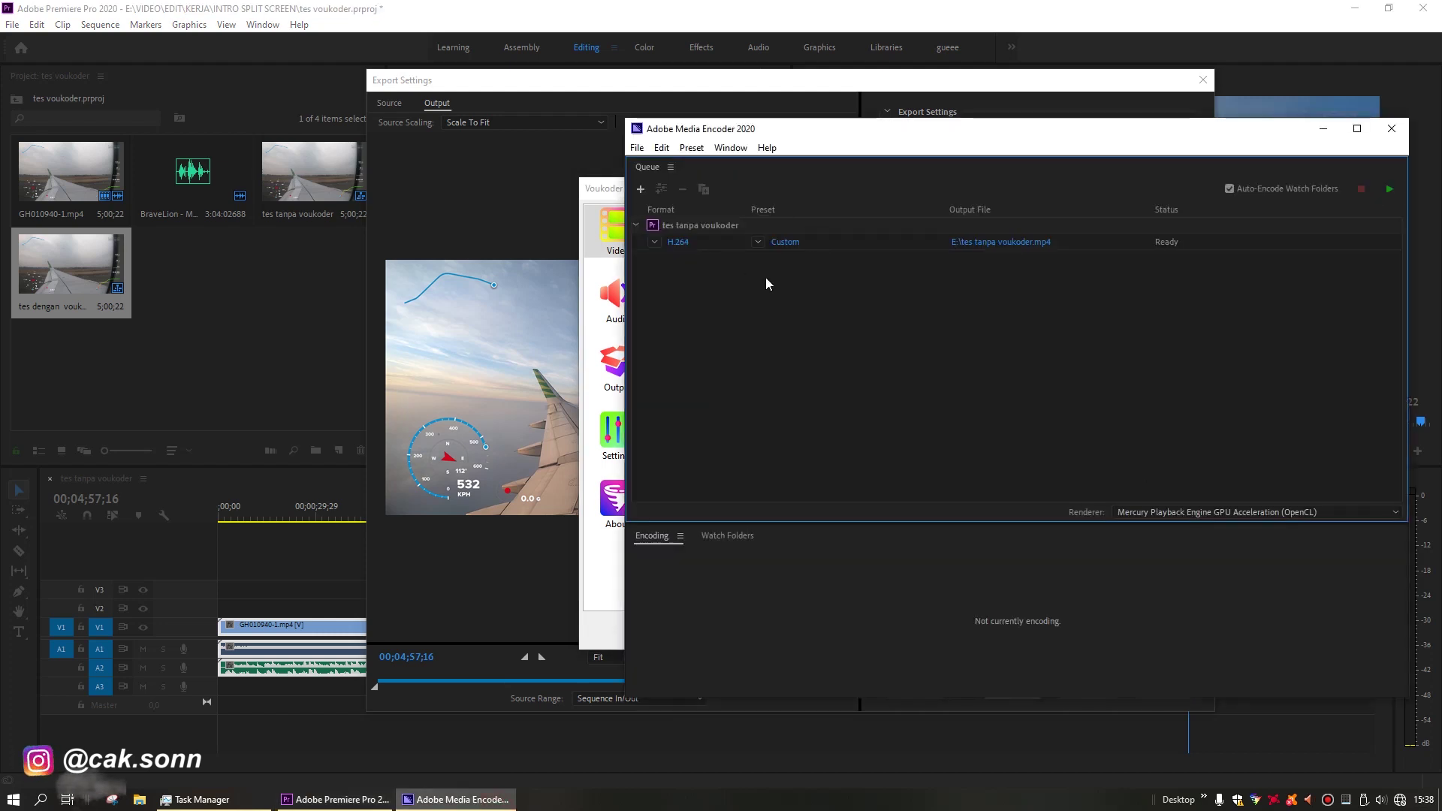
pyautogui.click(1323, 128)
pyautogui.click(994, 294)
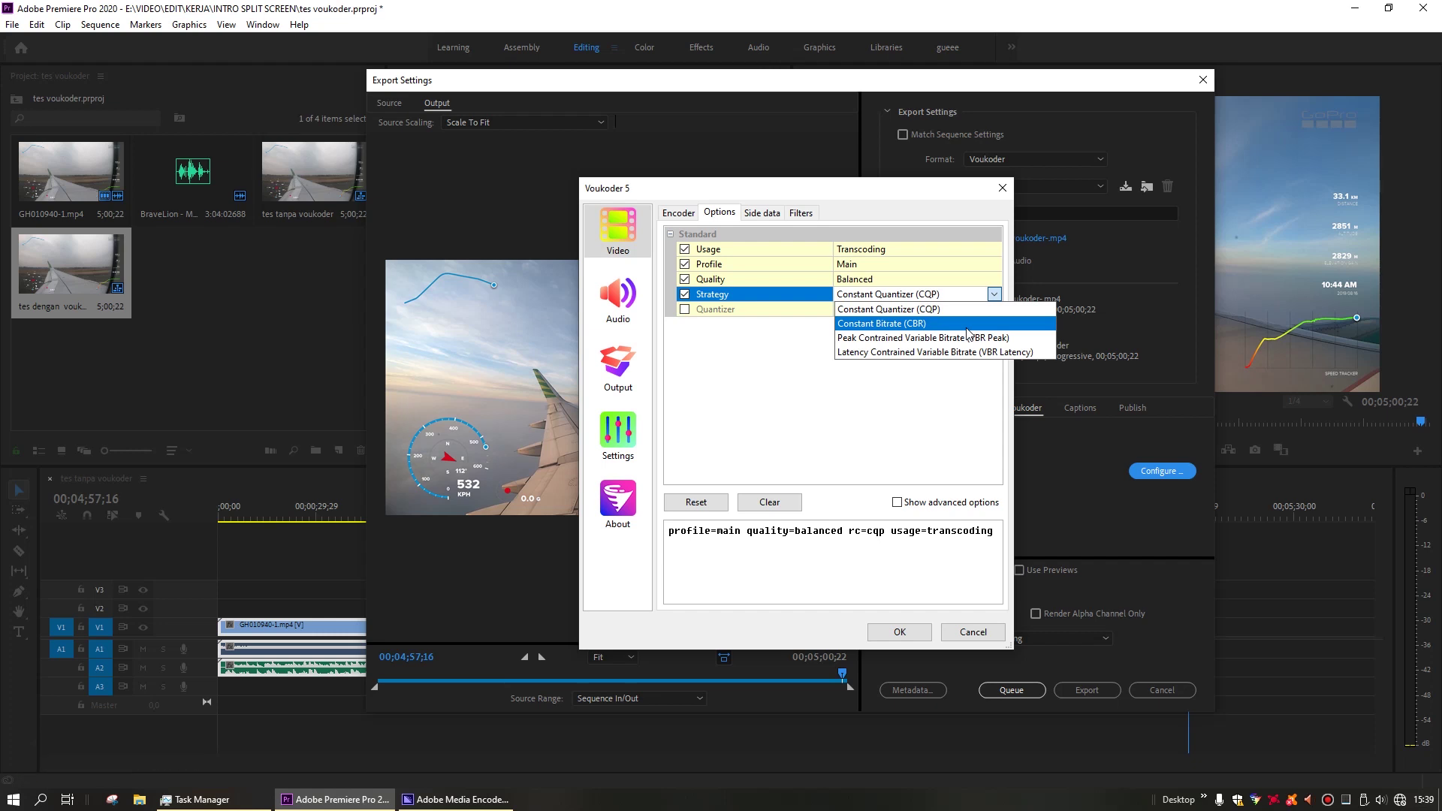
pyautogui.click(893, 325)
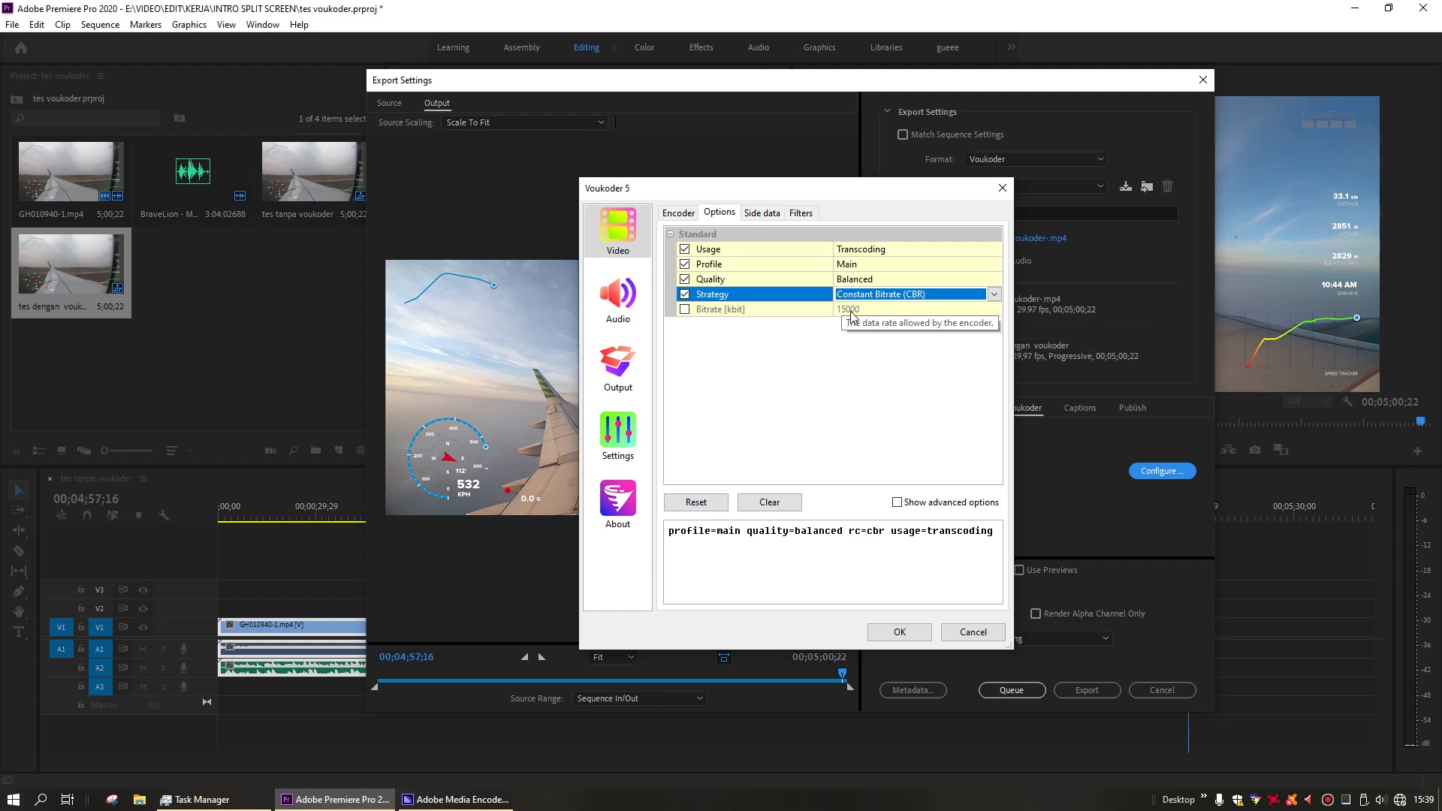
pyautogui.click(966, 296)
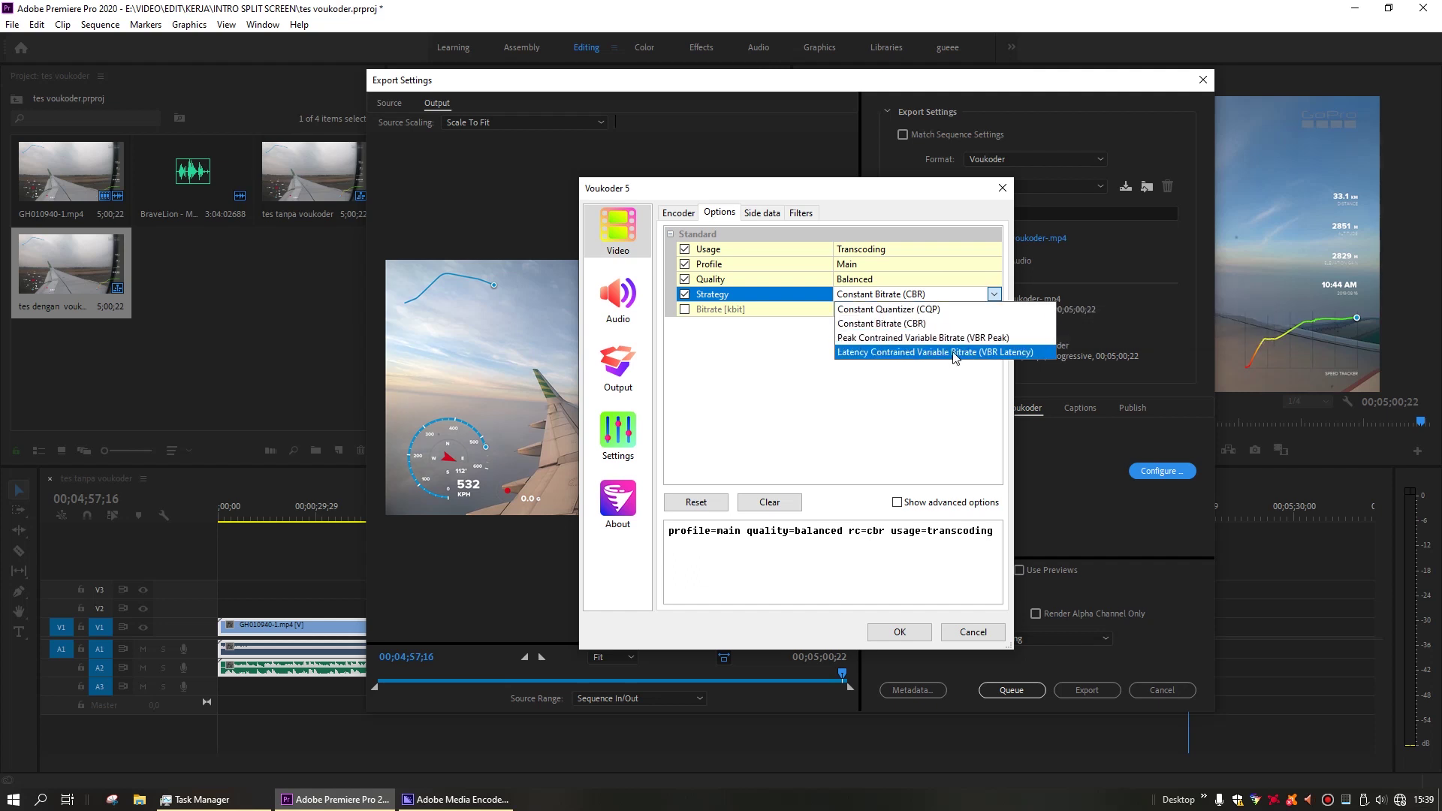
pyautogui.click(930, 383)
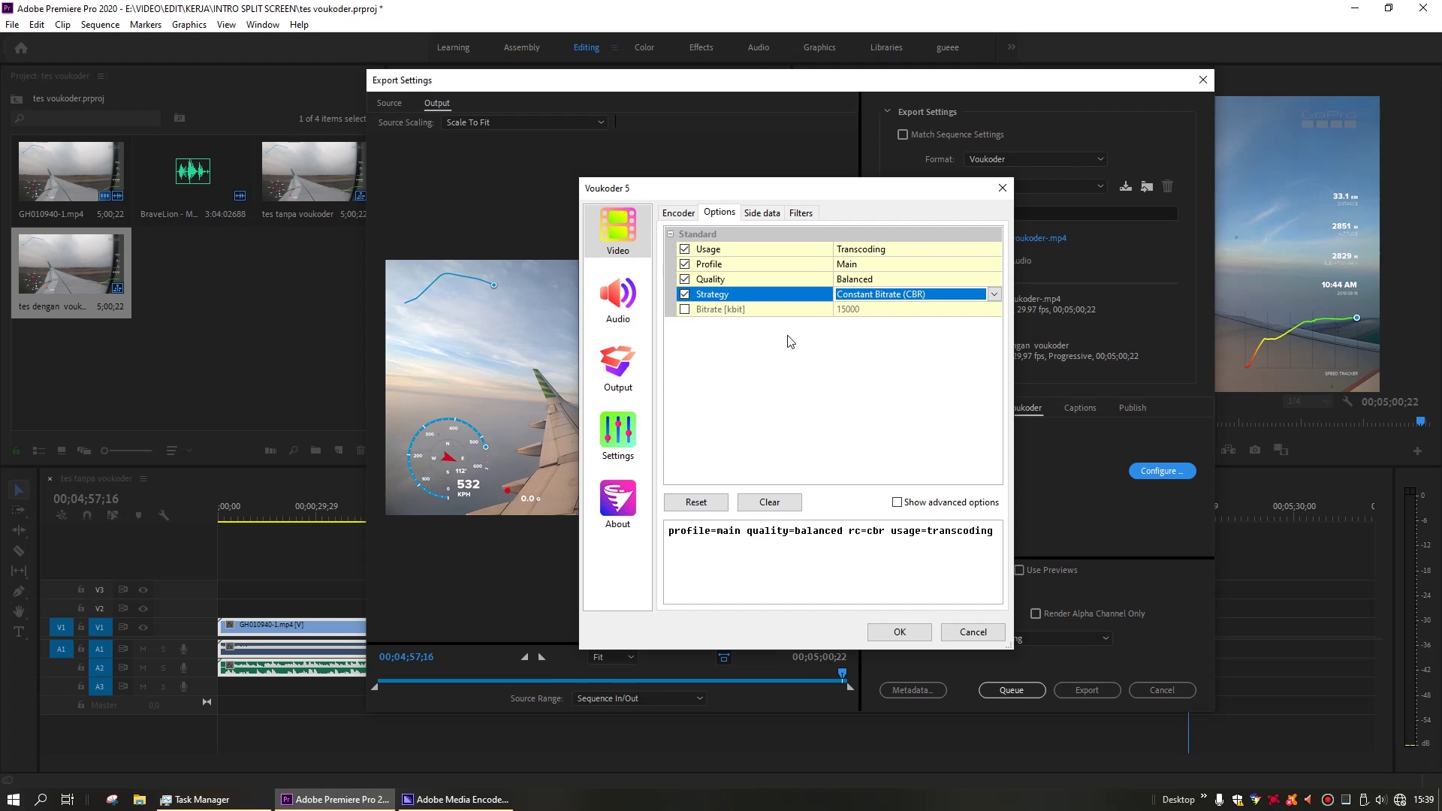
# Enable the Voukoder bitrate option at 25000 kbit, accept the configuration and send the export to the Media Encoder queue.
pyautogui.click(685, 313)
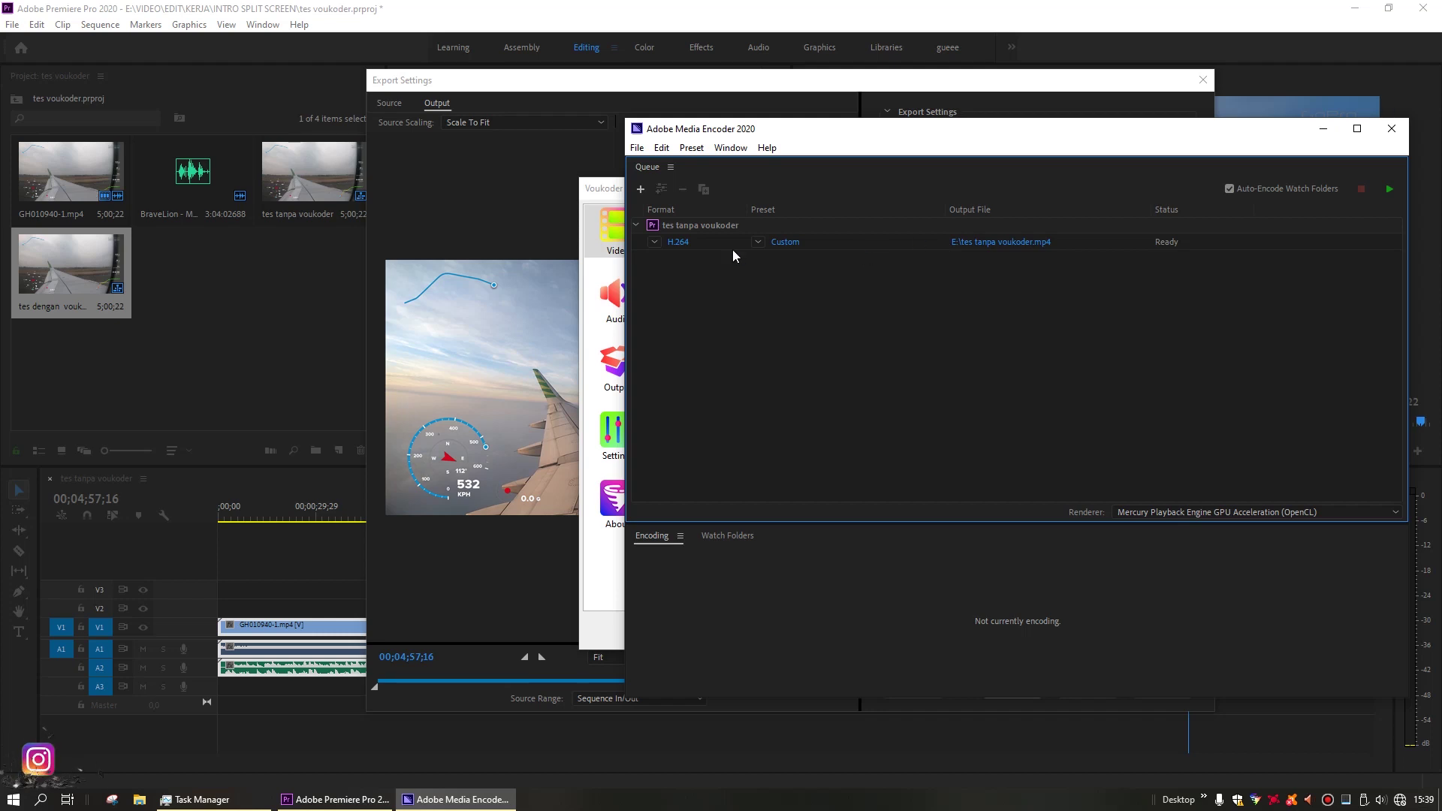
pyautogui.click(1311, 134)
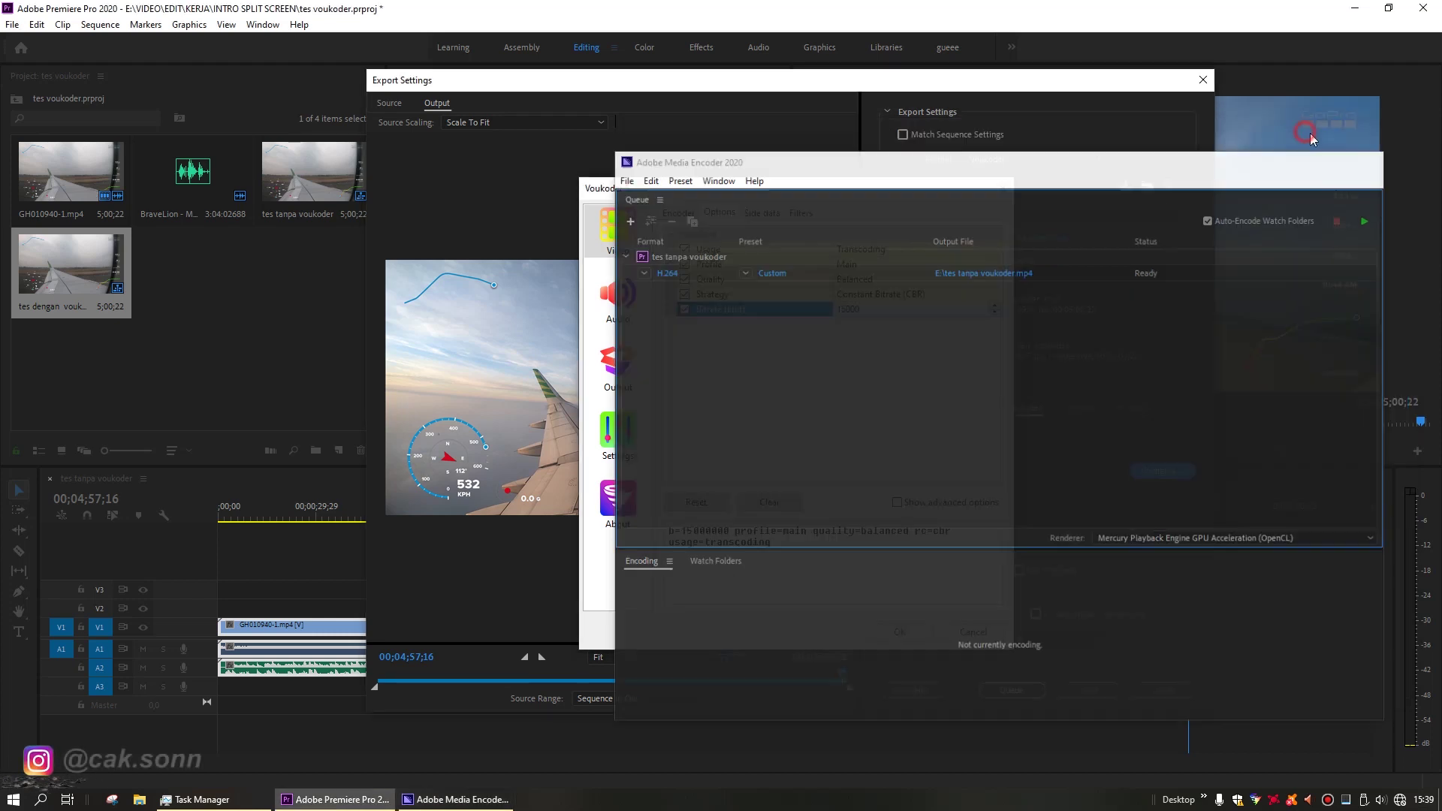
pyautogui.doubleClick(958, 311)
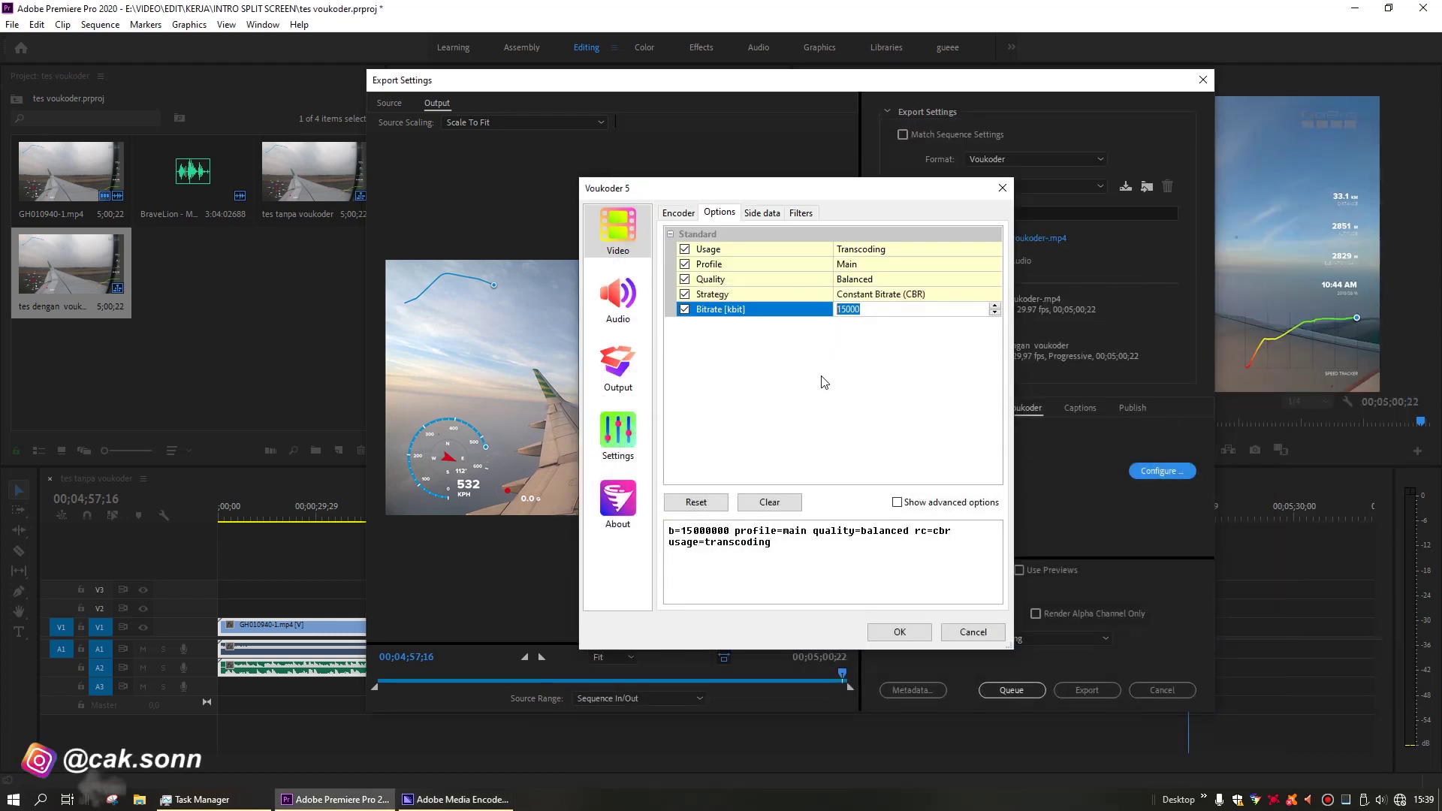
pyautogui.write('250')
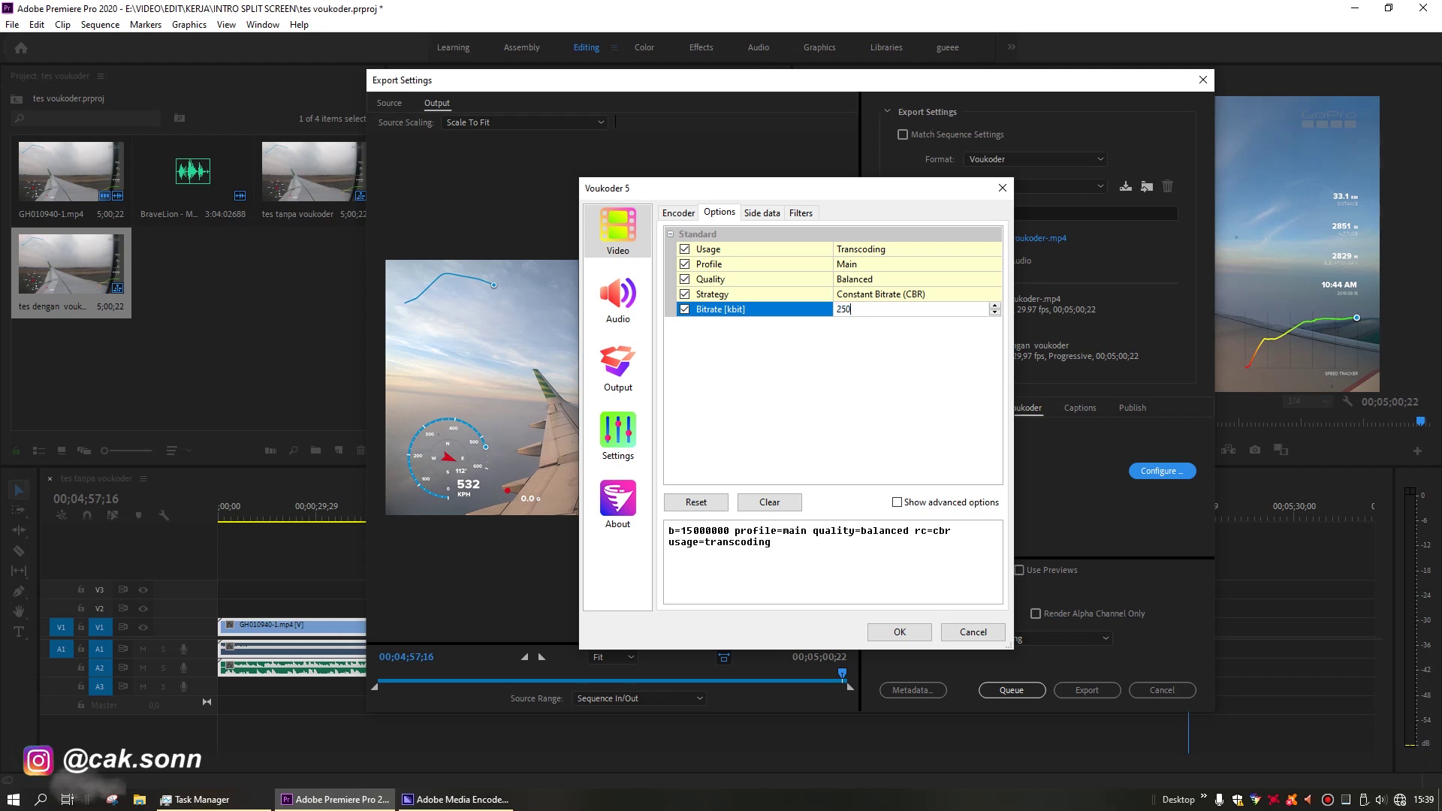
pyautogui.write('00')
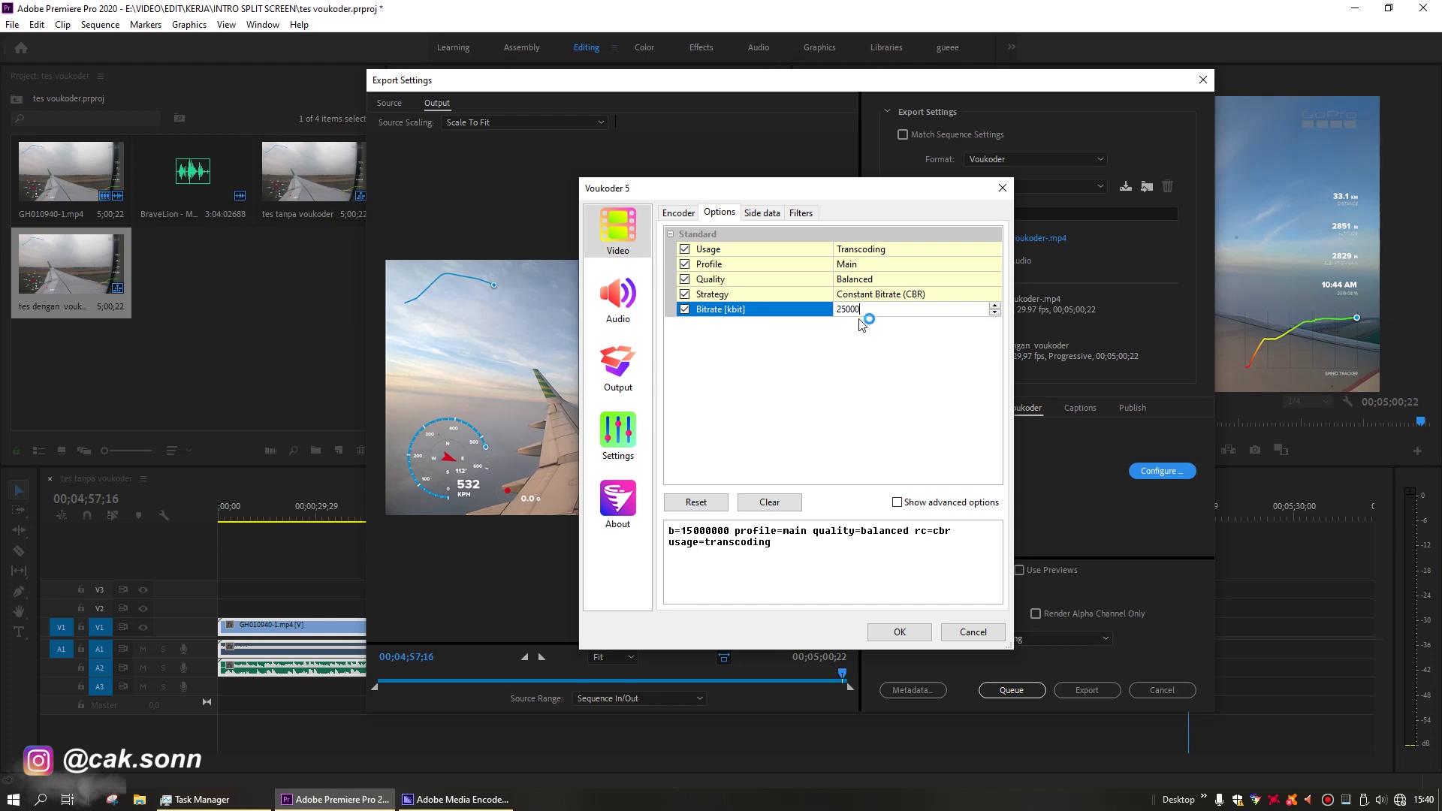
pyautogui.click(905, 632)
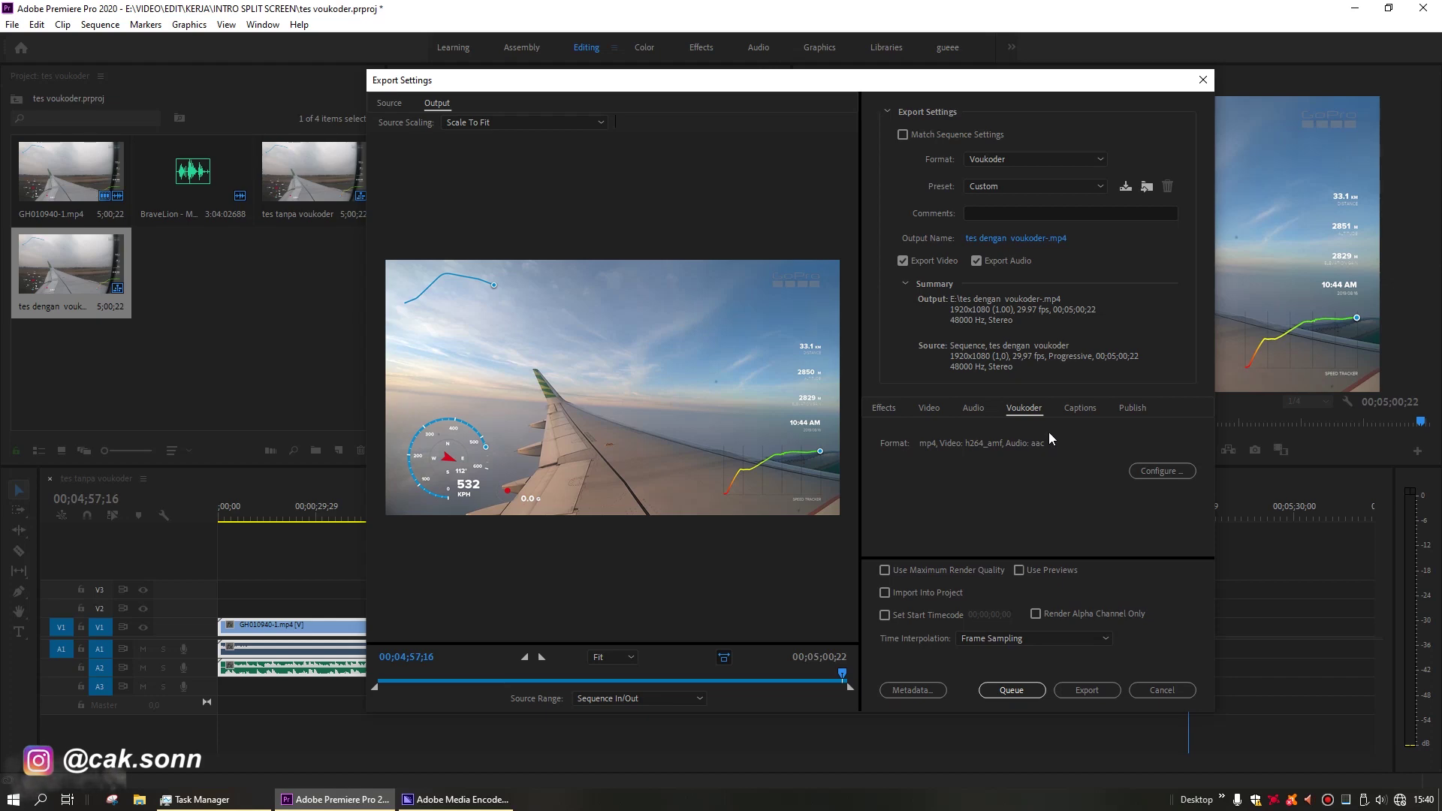
pyautogui.click(1000, 691)
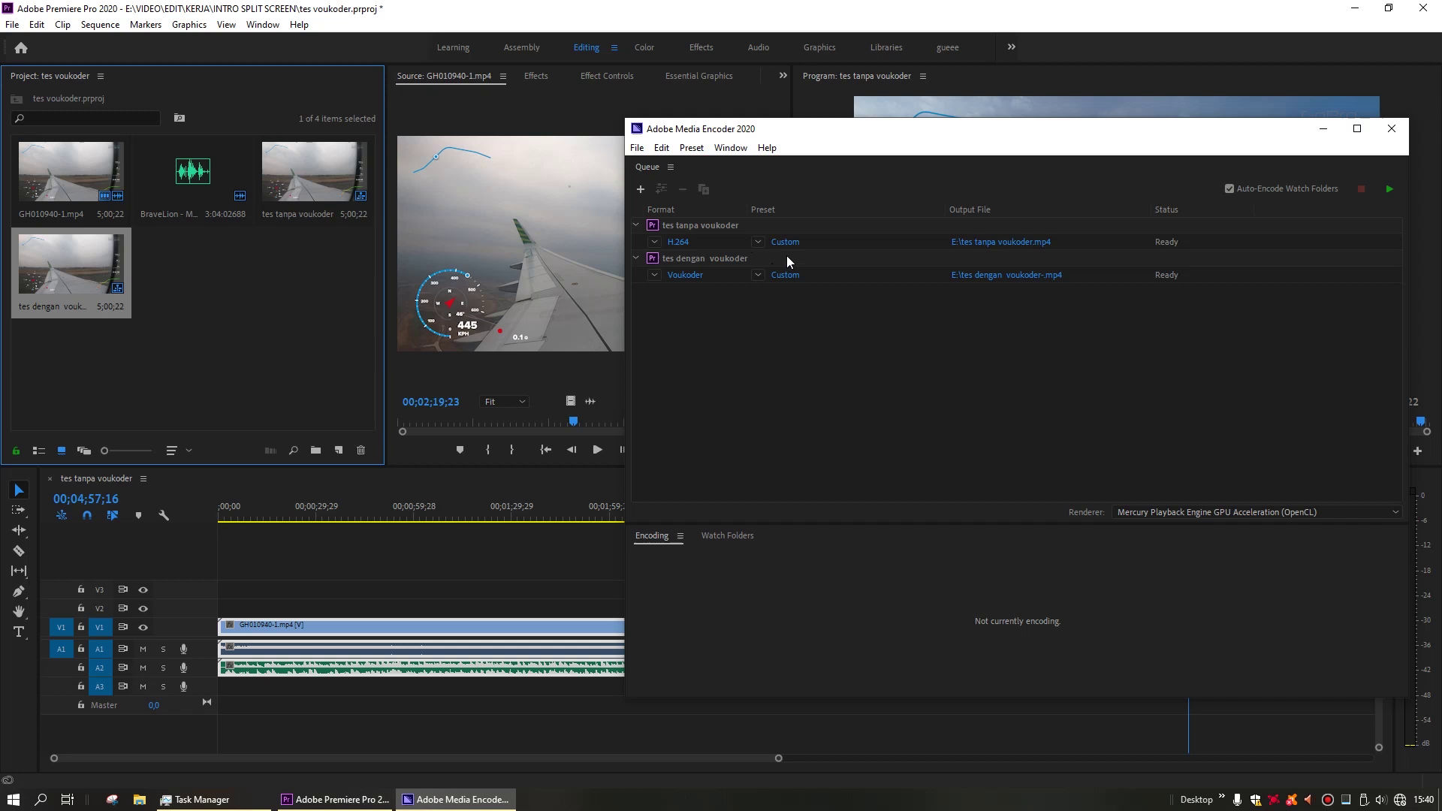
# Return to Premiere Pro, save the project and minimize its window so only Media Encoder stays open.
pyautogui.click(744, 9)
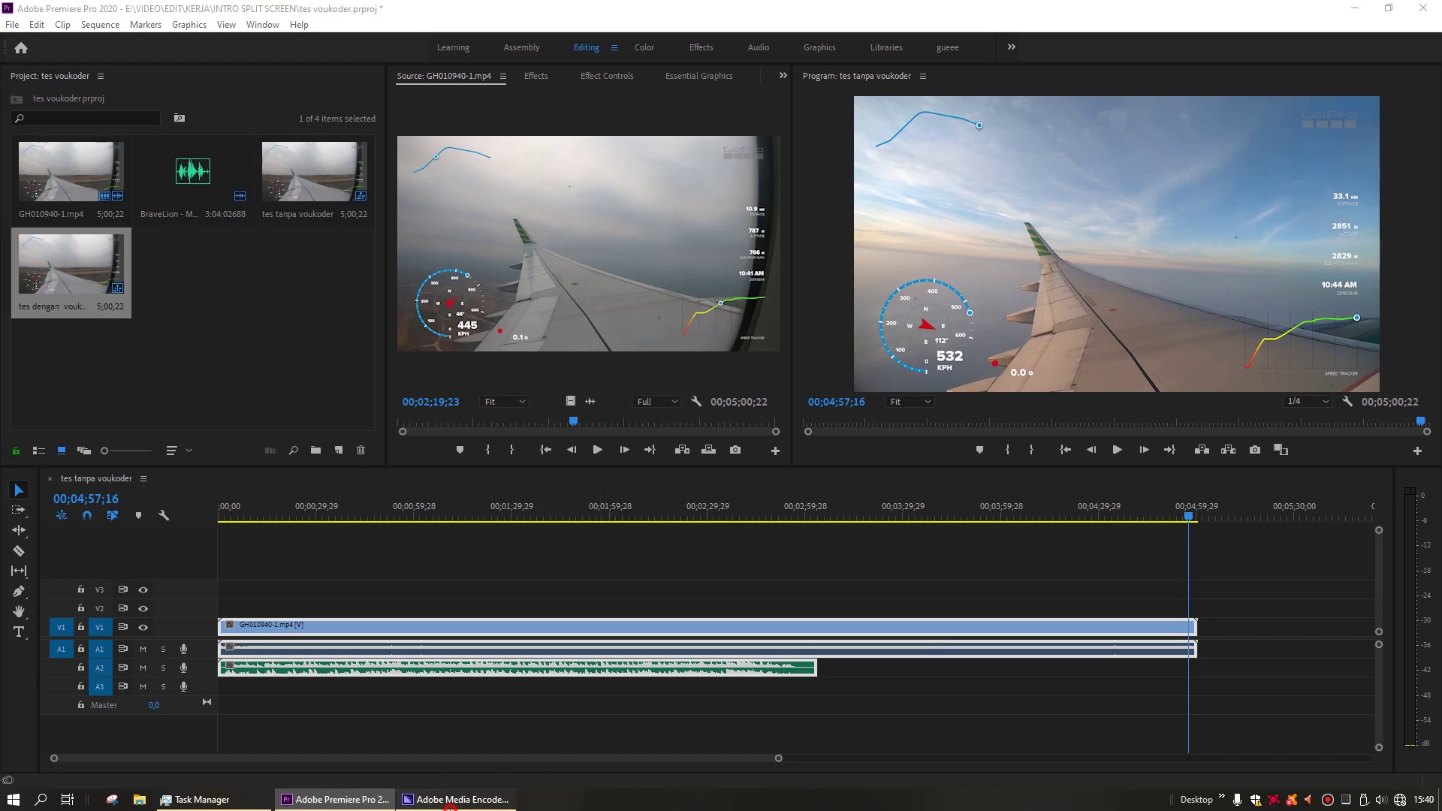
pyautogui.click(455, 799)
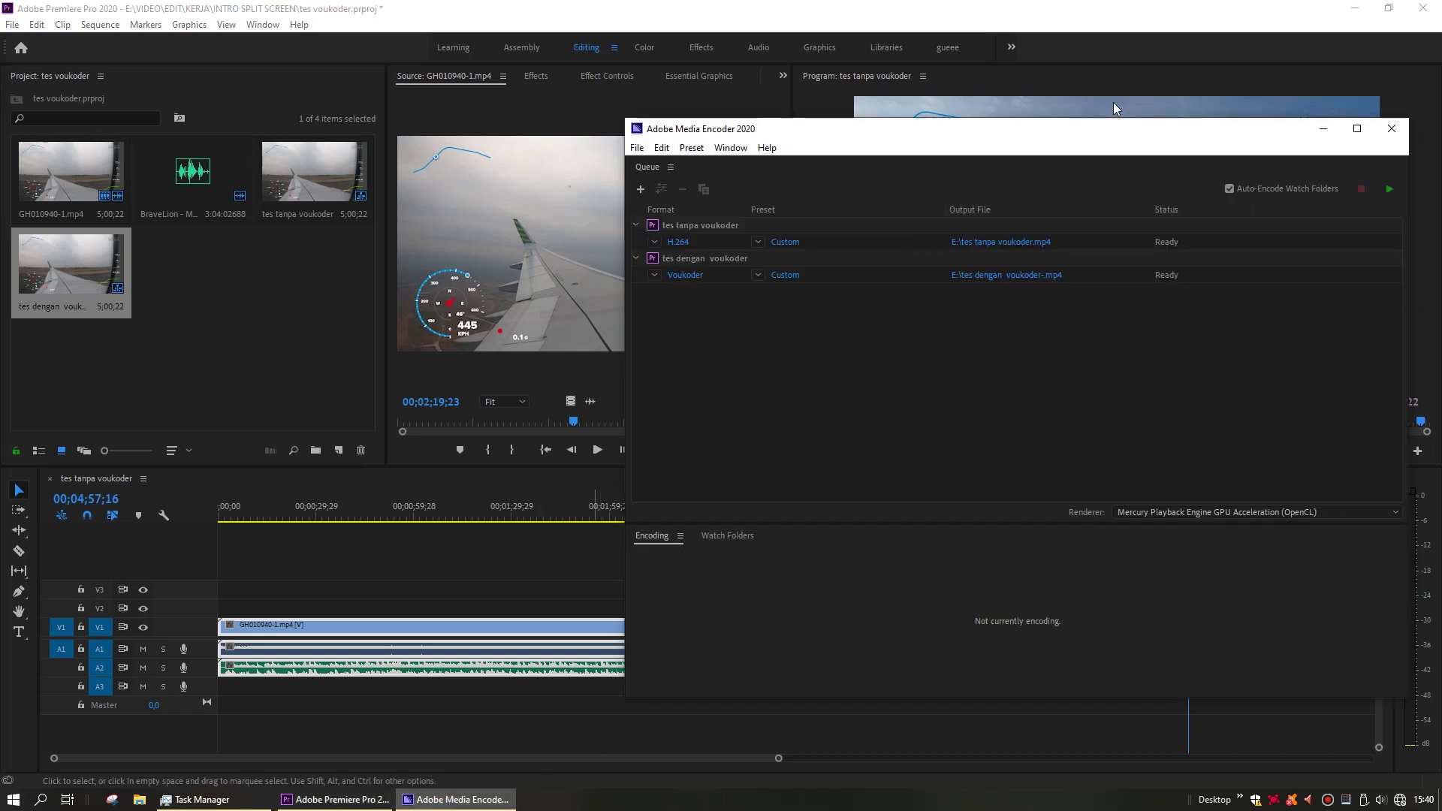
pyautogui.click(1244, 7)
pyautogui.hotkey('ctrl', 's')
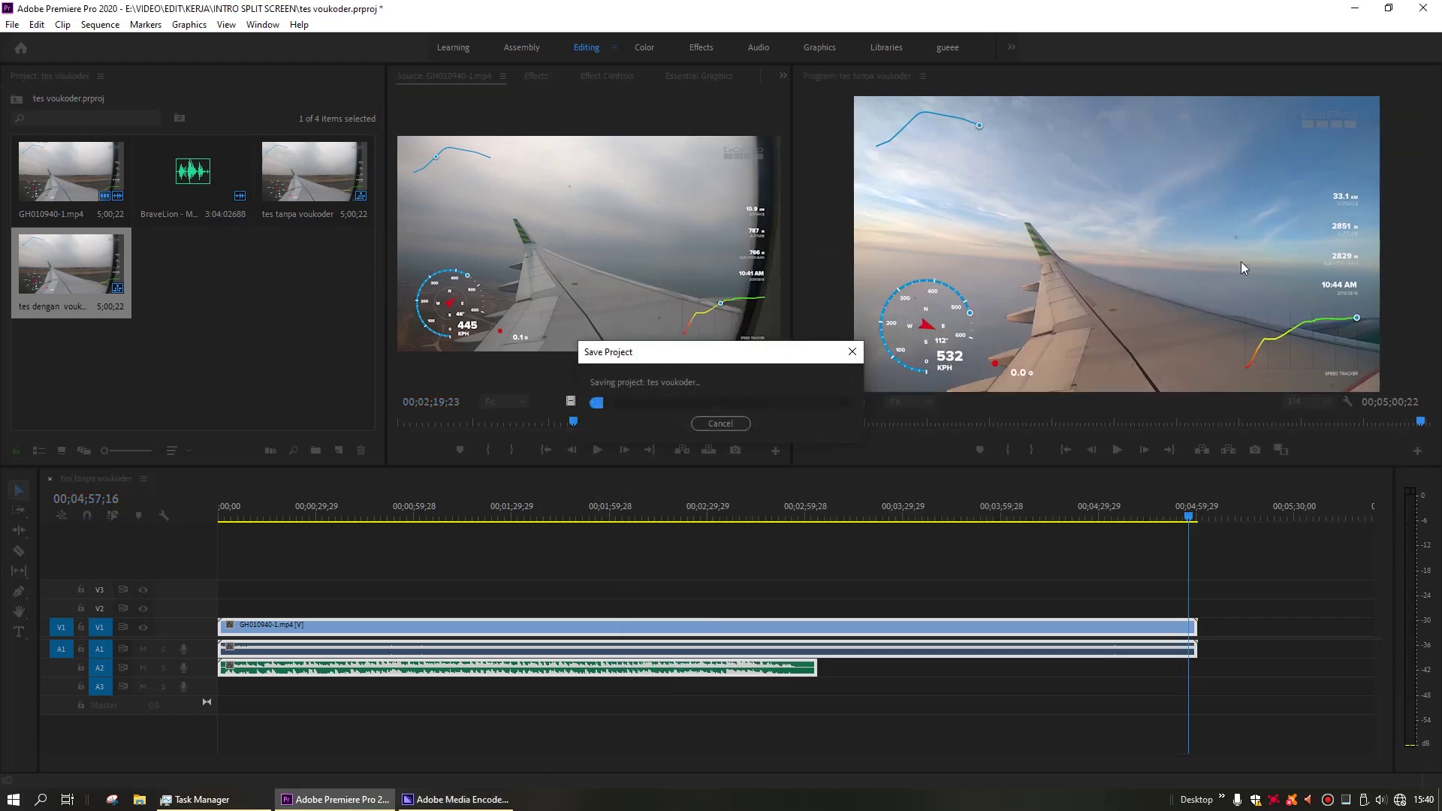
pyautogui.click(1354, 8)
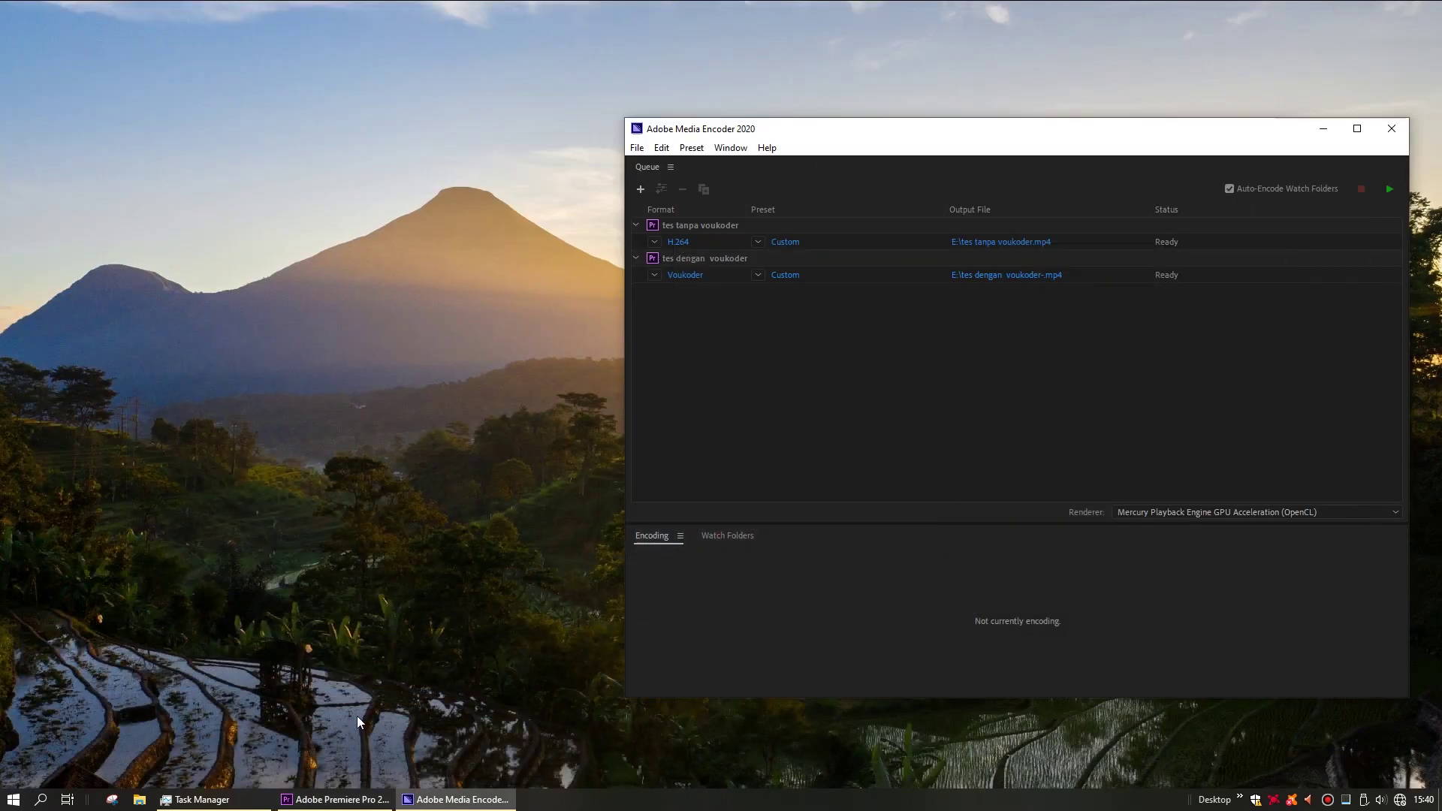
# Place Task Manager's performance view beside Media Encoder and start encoding the queue.
pyautogui.click(197, 799)
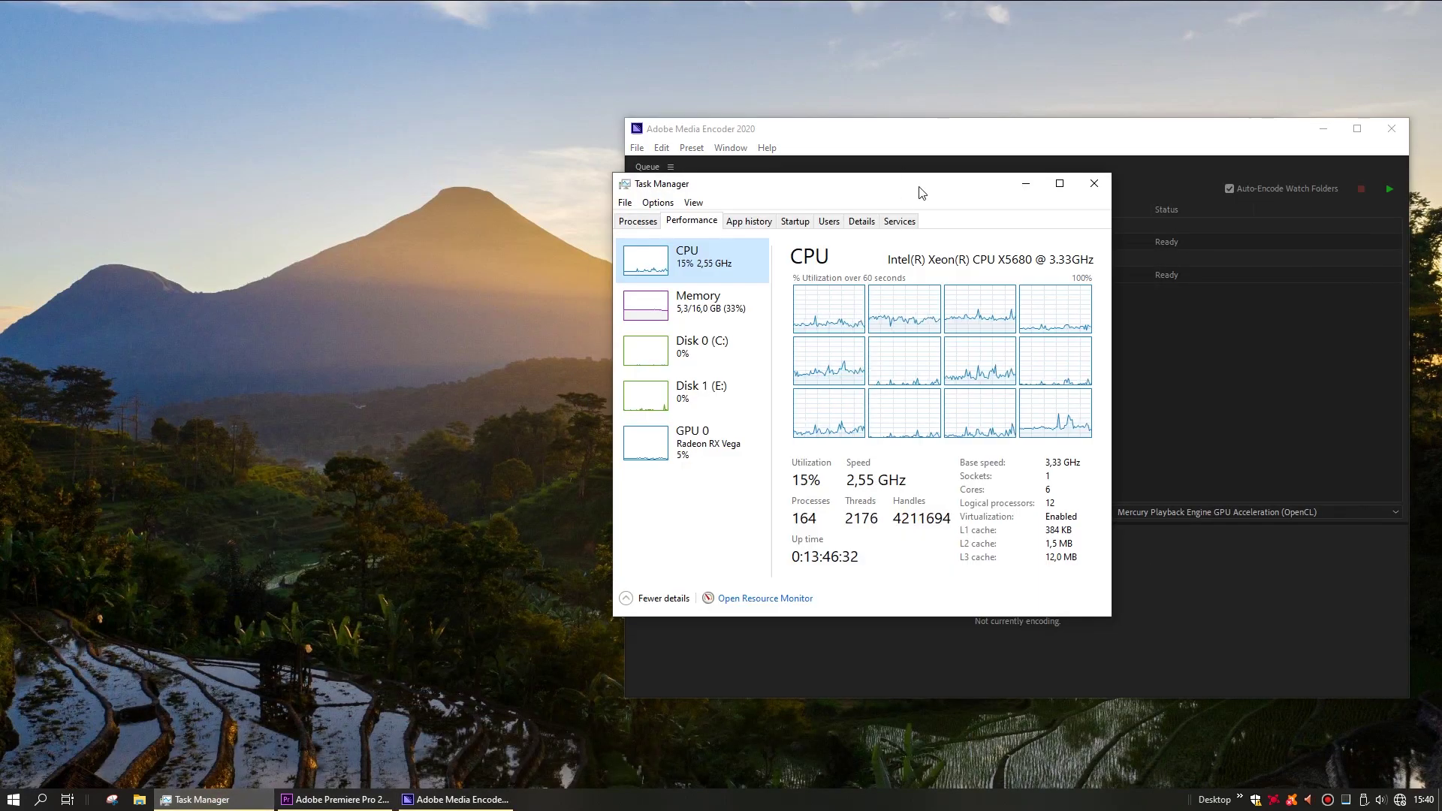
pyautogui.moveTo(859, 176); pyautogui.dragTo(341, 167)
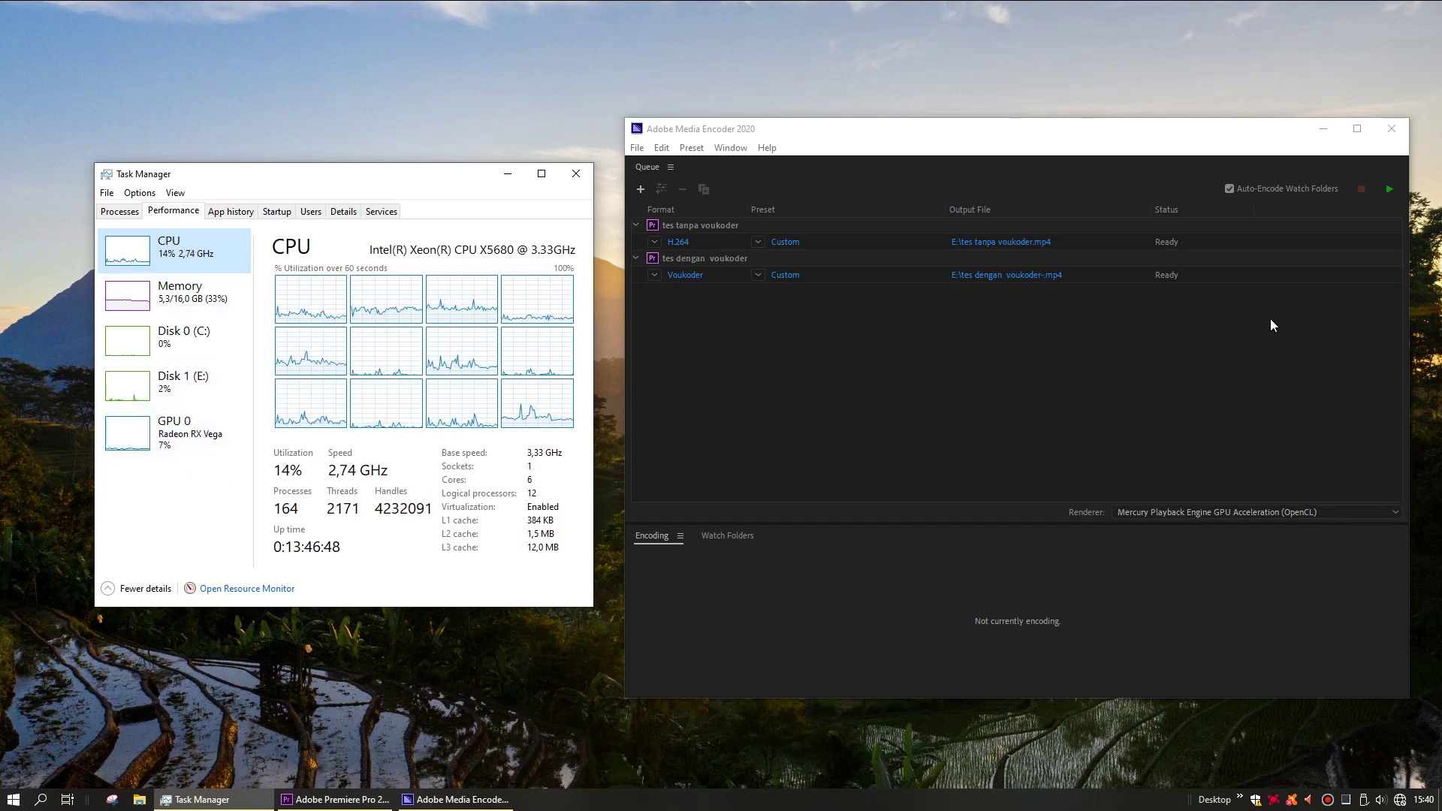
pyautogui.click(1388, 189)
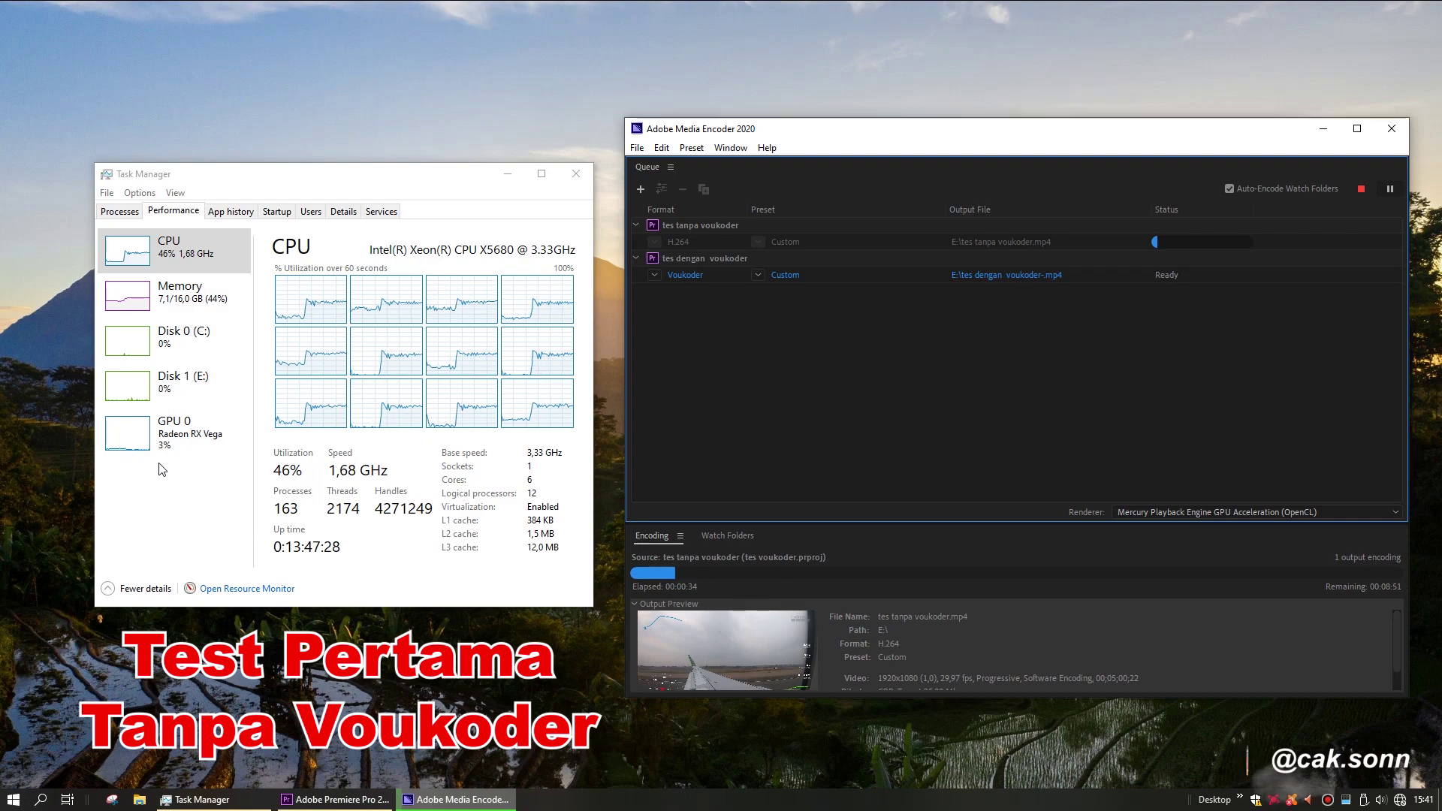
# Examine the Radeon RX Vega load graphs in an enlarged Task Manager, then return to the CPU graphs at the original window size.
pyautogui.click(167, 436)
pyautogui.click(541, 175)
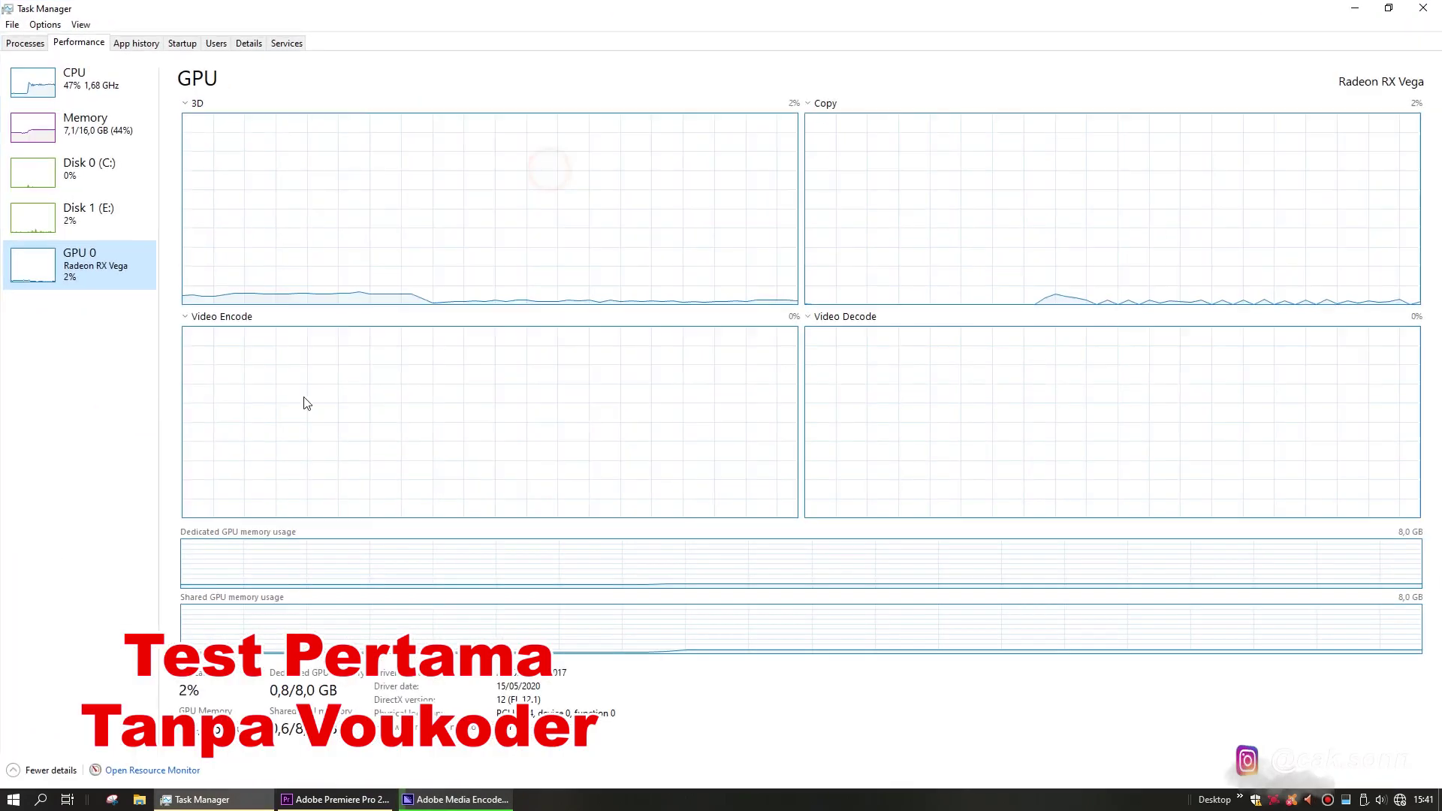
pyautogui.click(87, 277)
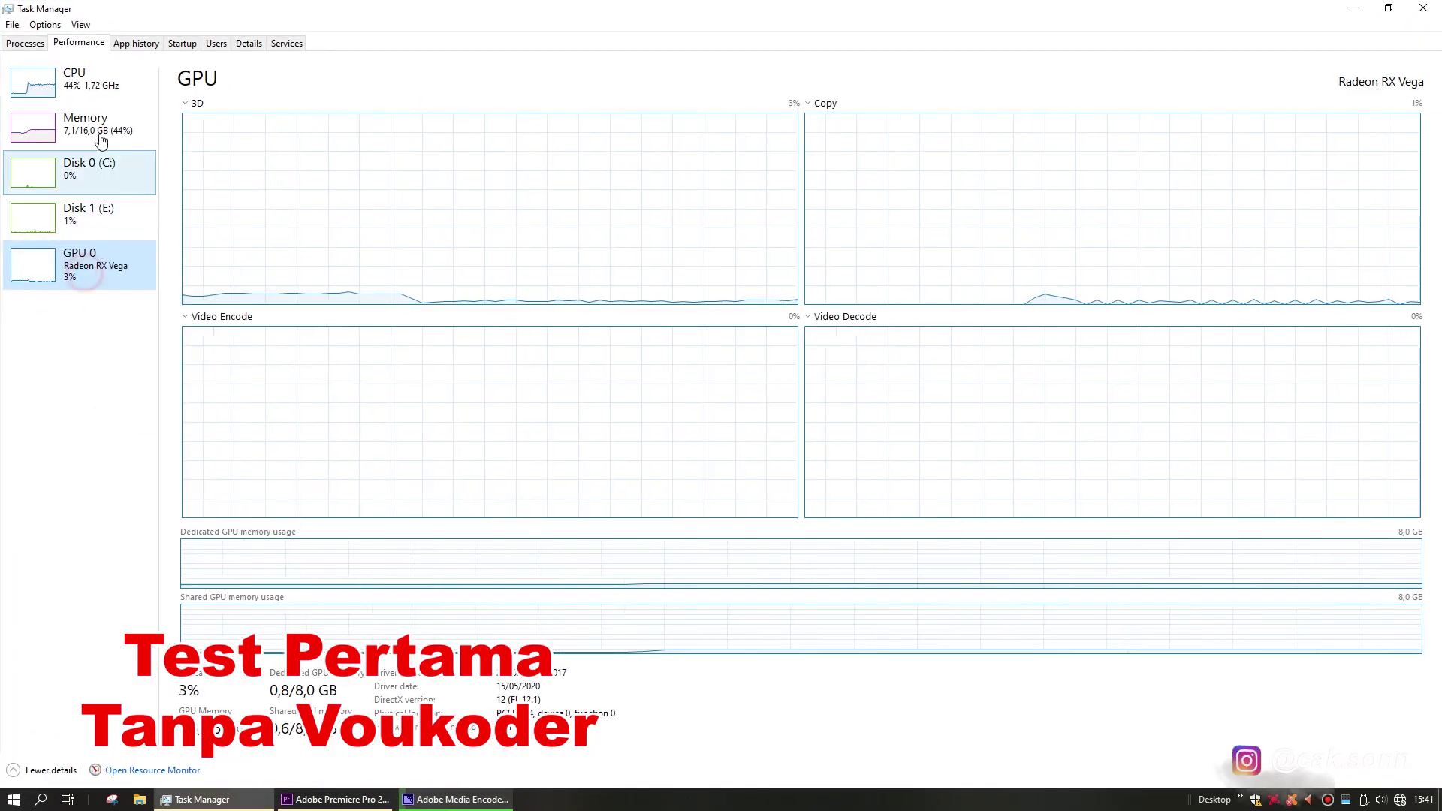
pyautogui.click(78, 86)
pyautogui.click(1389, 9)
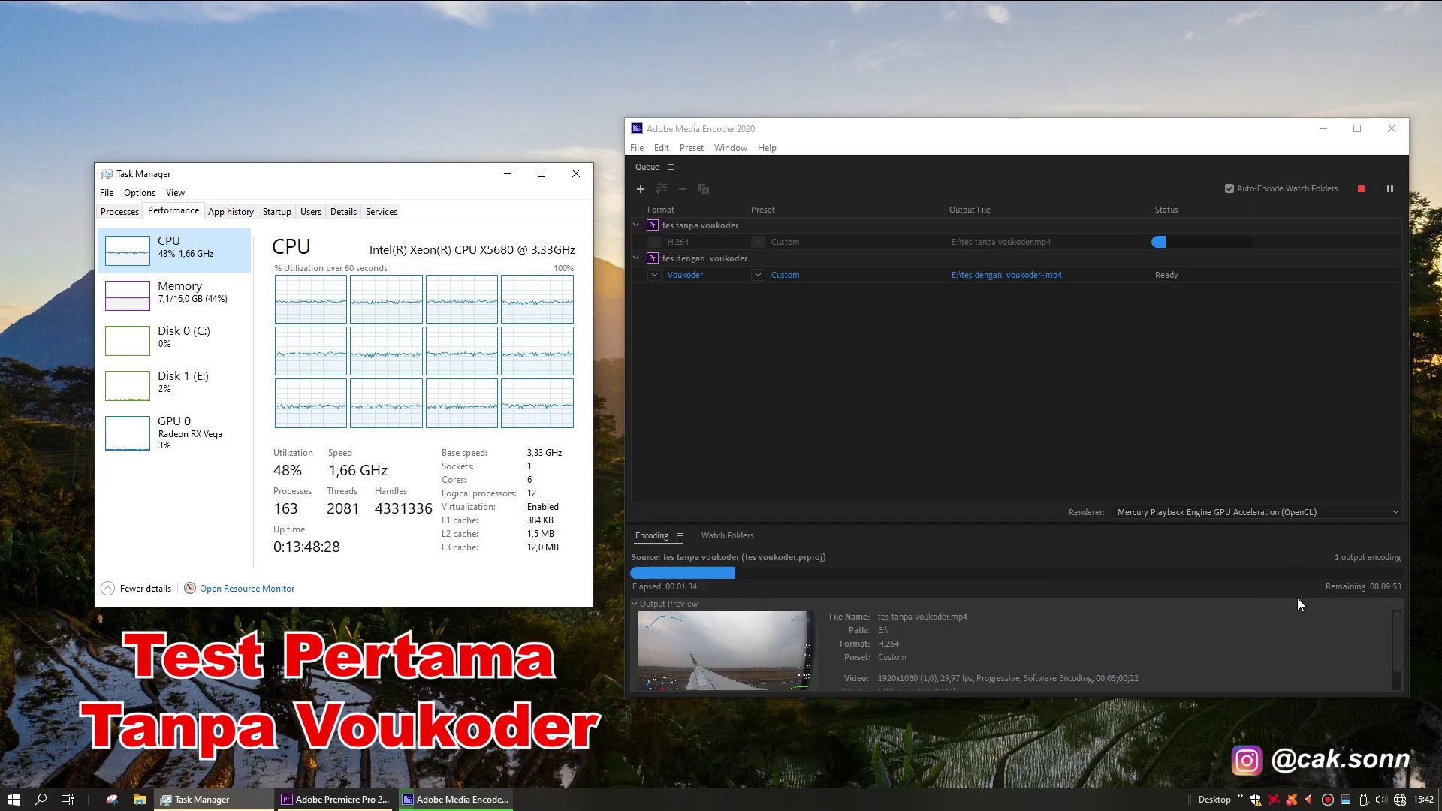
# Stop the encoding queue without finishing the current H.264 file of "tes tanpa voukoder".
pyautogui.click(1361, 190)
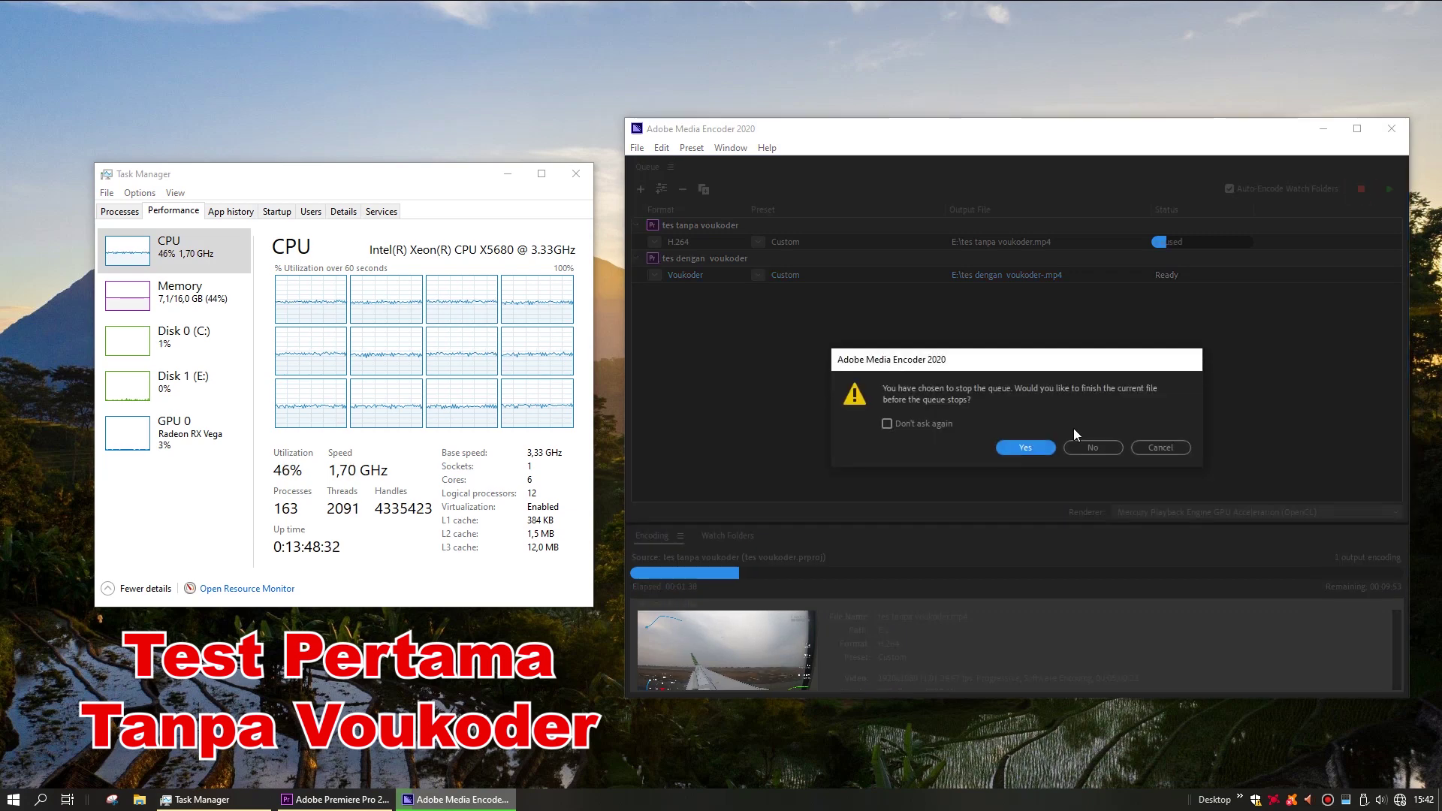
pyautogui.click(1095, 448)
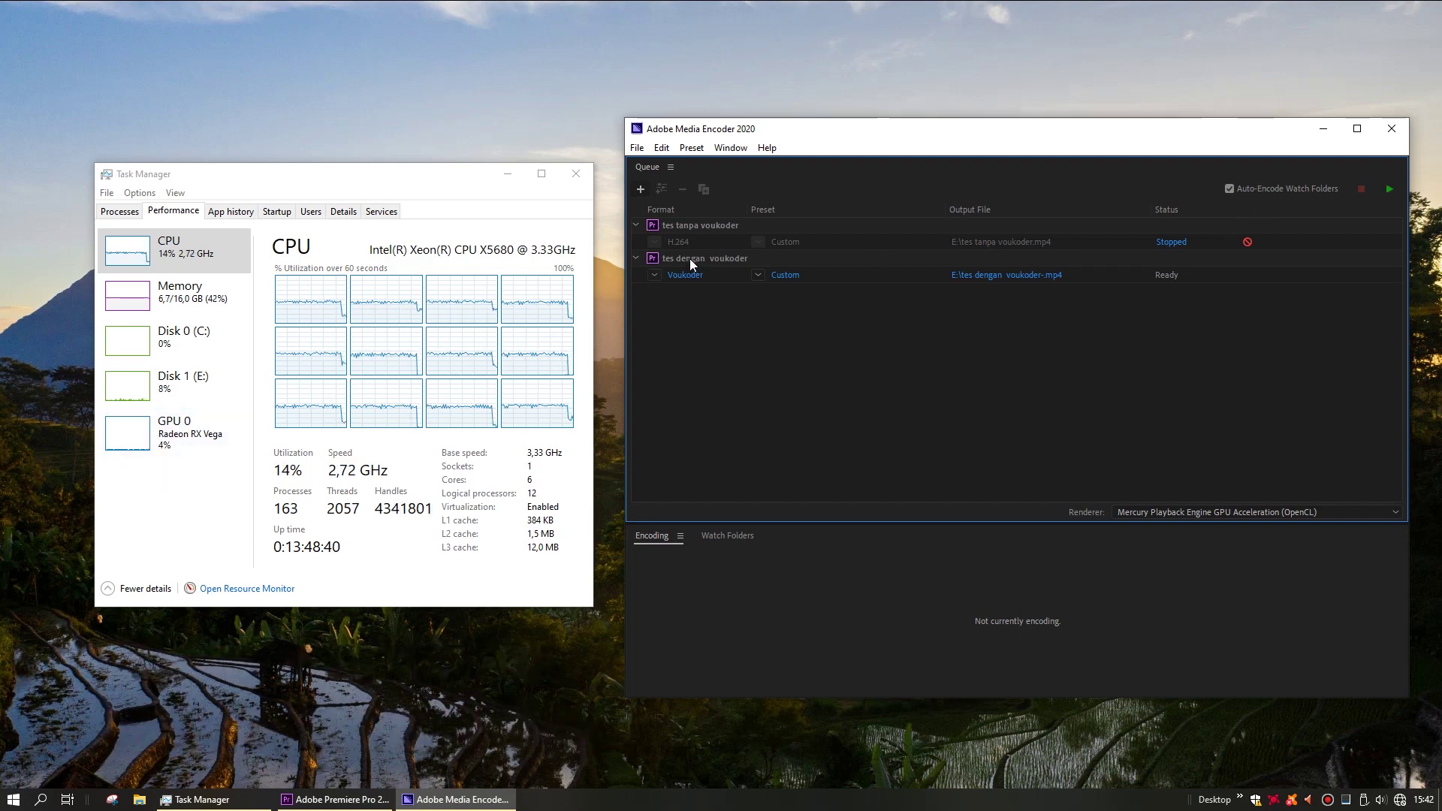
# Select the "tes dengan voukoder" queue entry, keep Premiere Pro minimized and start encoding the Voukoder export.
pyautogui.click(1052, 258)
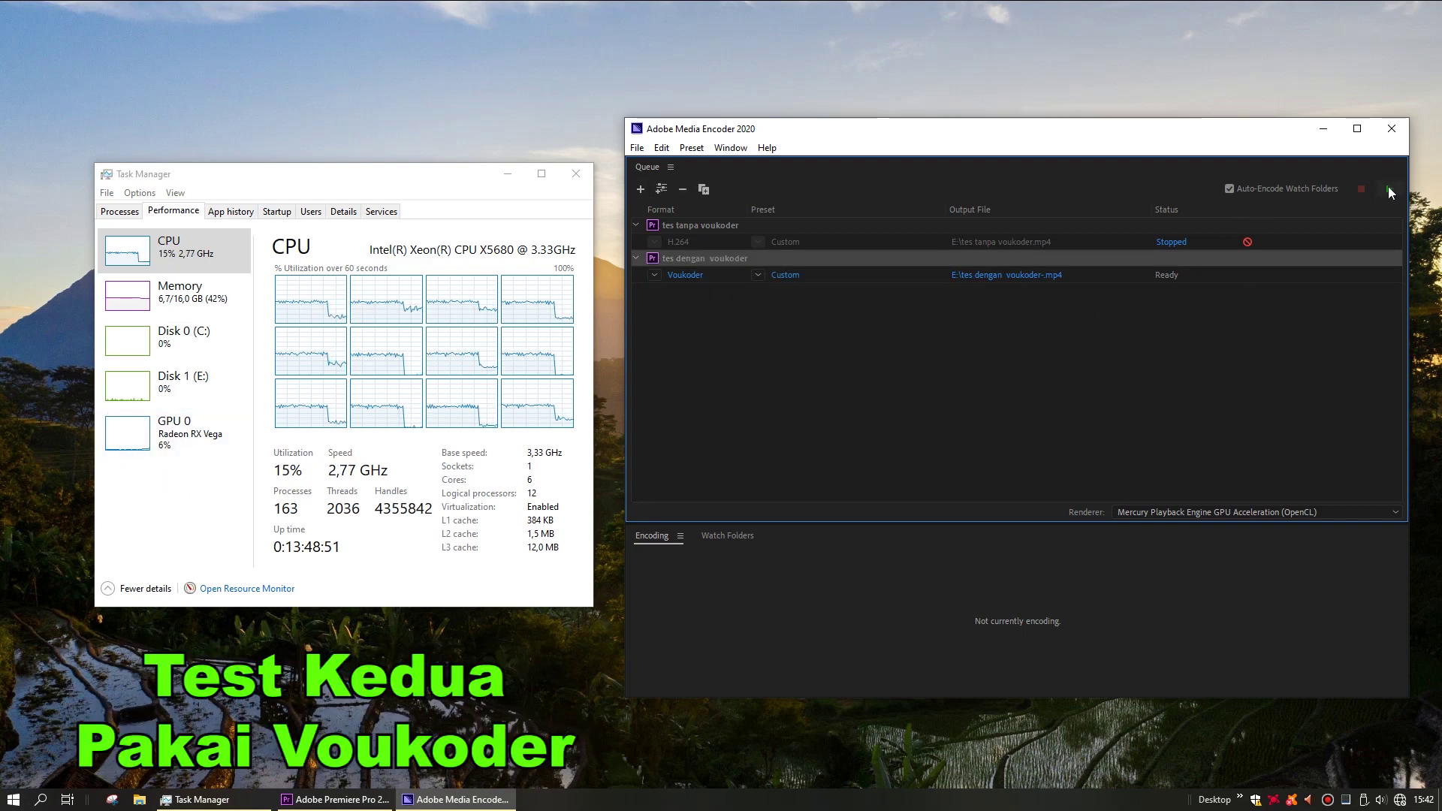
pyautogui.click(331, 799)
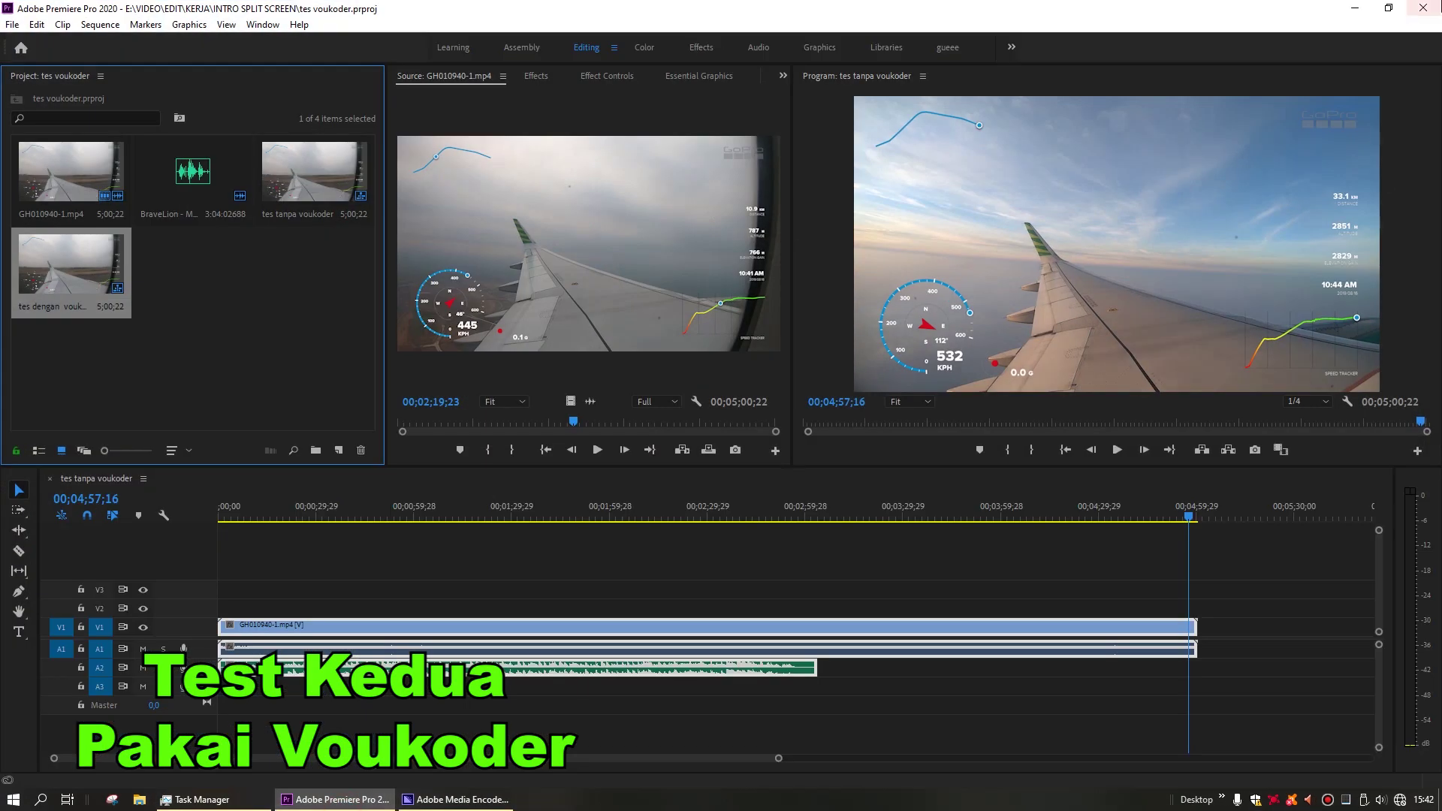
pyautogui.click(1367, 7)
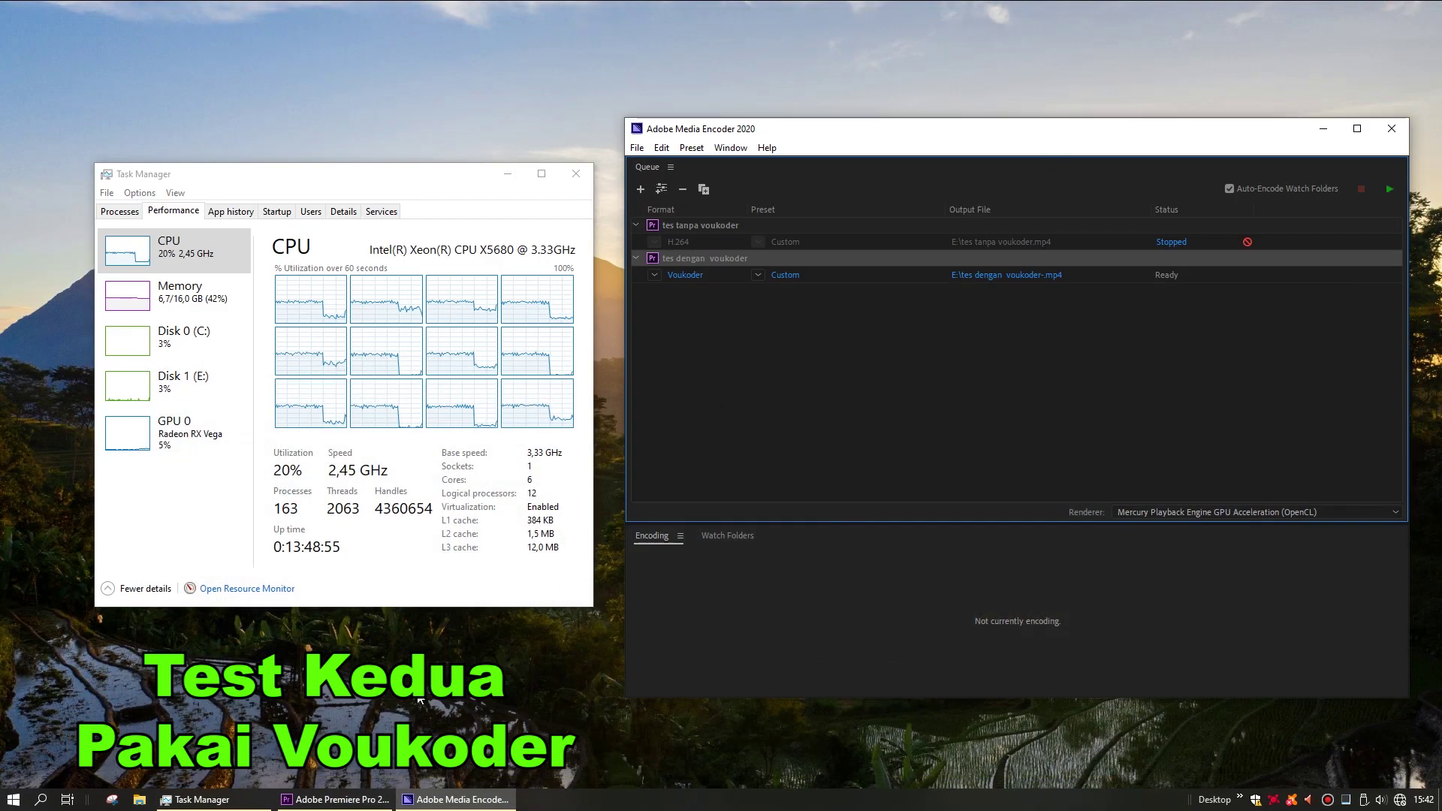
pyautogui.click(1387, 191)
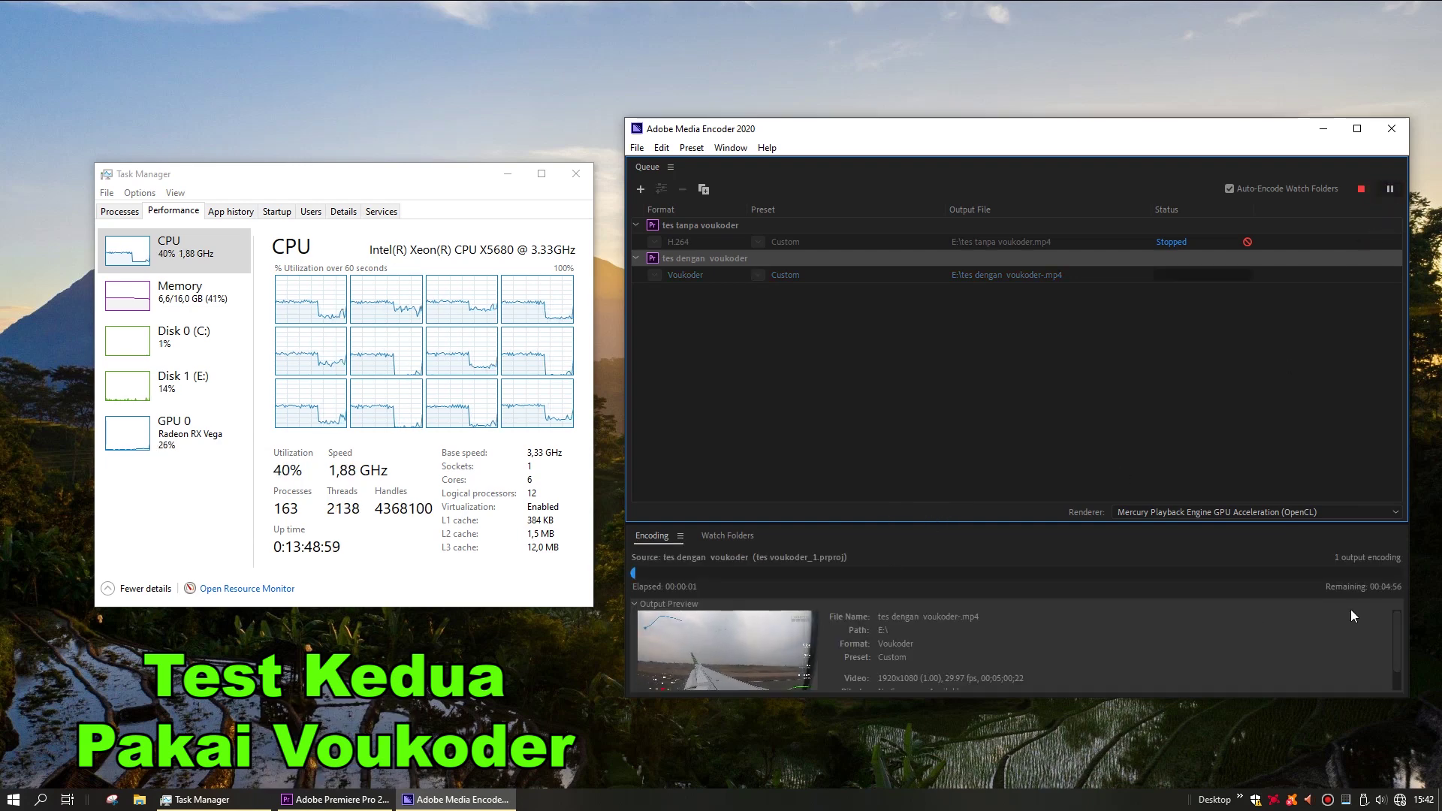